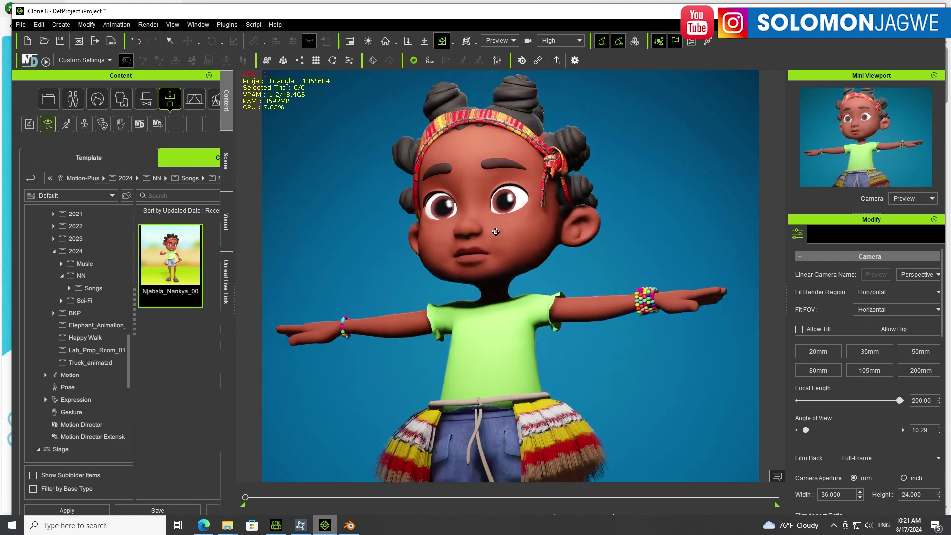
# Orbit the iClone view around Nankya from a front to a side angle, raising her in frame.
pyautogui.moveTo(496, 232); pyautogui.dragTo(488, 303, button='right')
pyautogui.moveTo(588, 223); pyautogui.dragTo(571, 251, button='right')
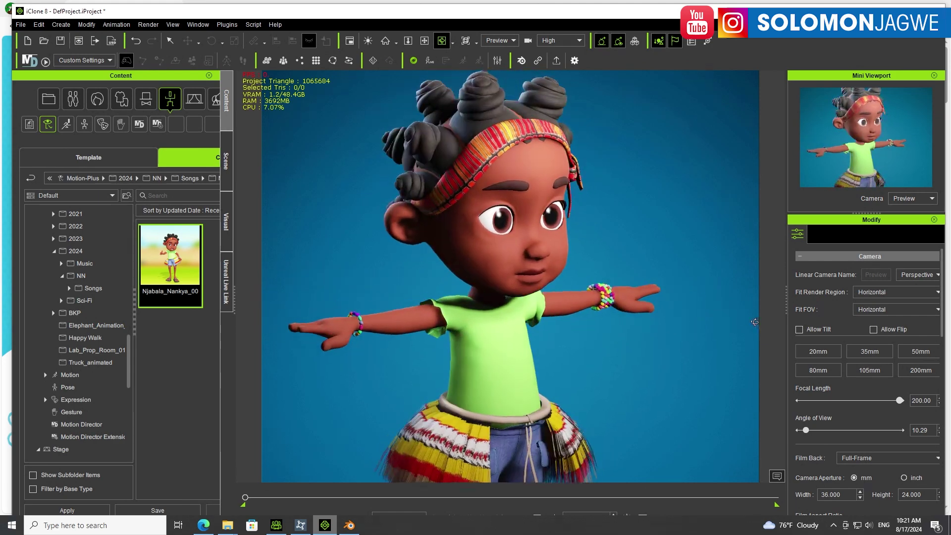
pyautogui.moveTo(755, 322); pyautogui.dragTo(523, 316, button='right')
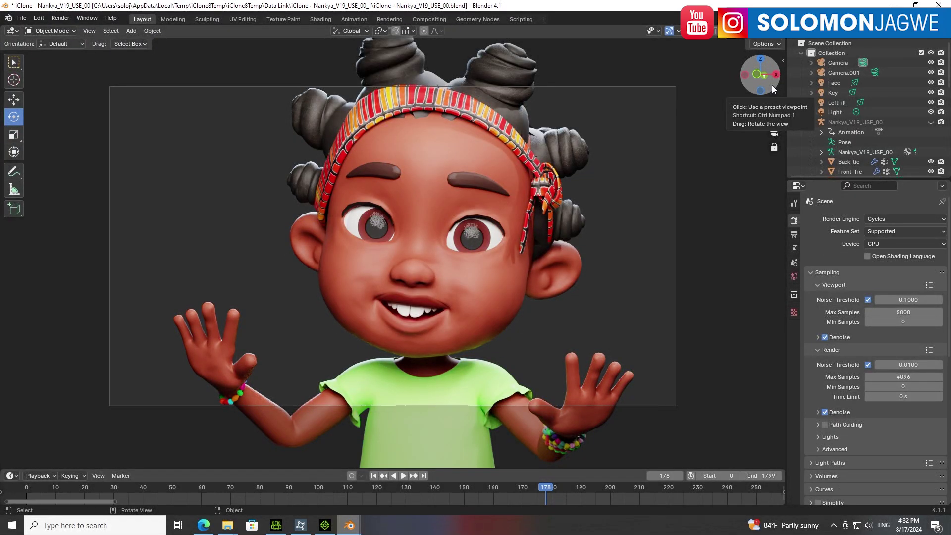
pyautogui.moveTo(773, 89); pyautogui.dragTo(771, 89)
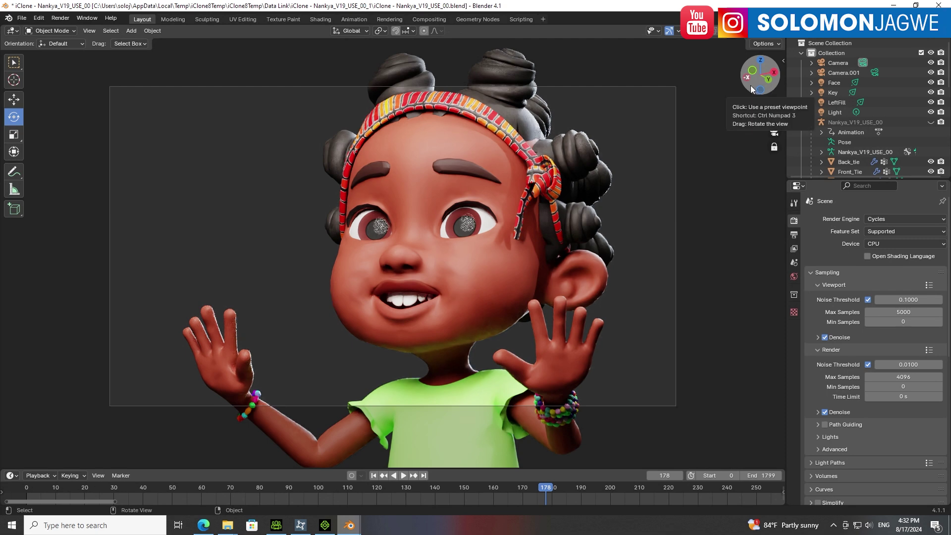
pyautogui.moveTo(751, 89); pyautogui.dragTo(732, 51)
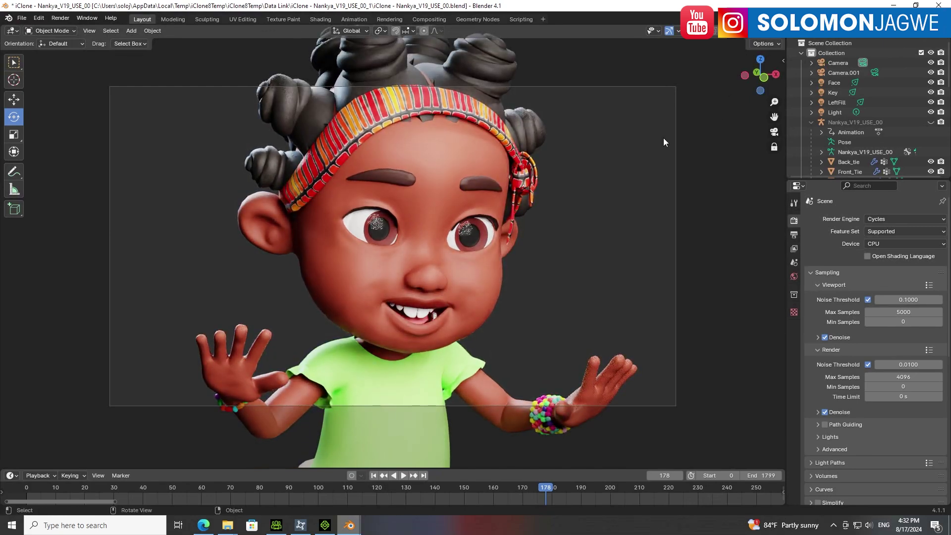
pyautogui.scroll(-3, 663, 139)
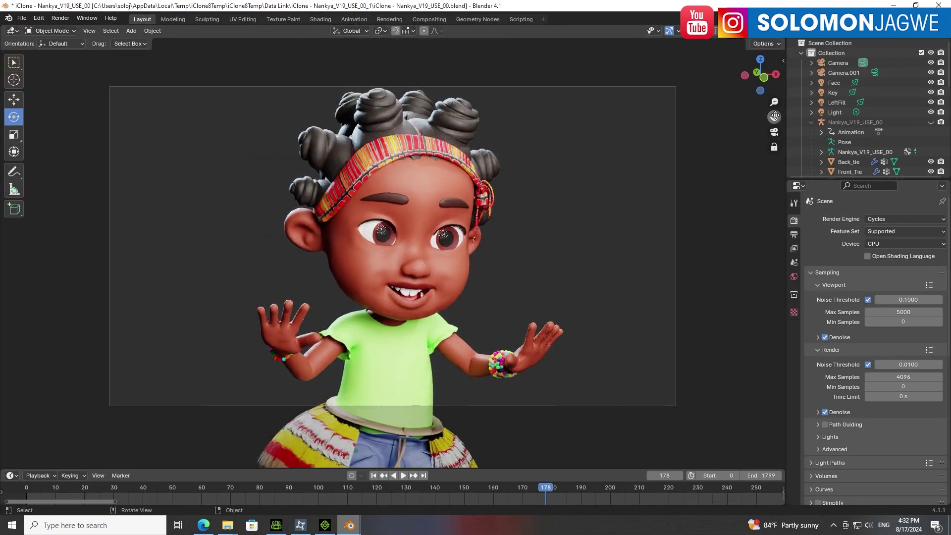
pyautogui.moveTo(775, 116); pyautogui.dragTo(773, 99)
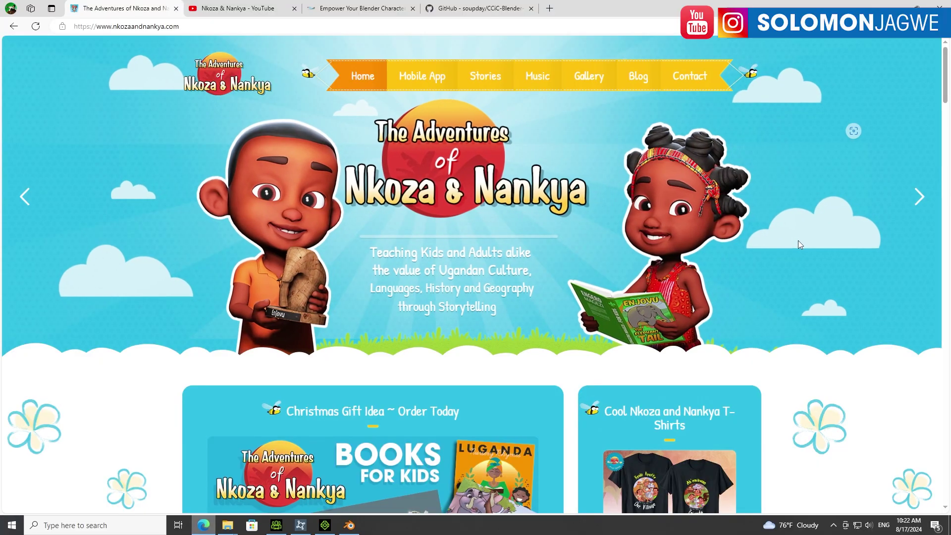
# Scroll down through the videos on the nkozaandnankya.com page in Edge.
pyautogui.scroll(-10, 806, 223)
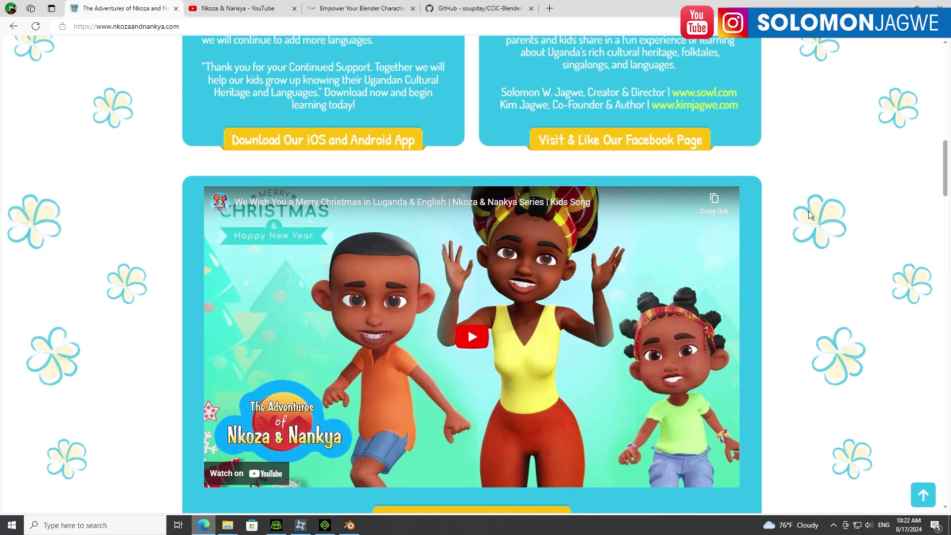
pyautogui.scroll(-2, 807, 210)
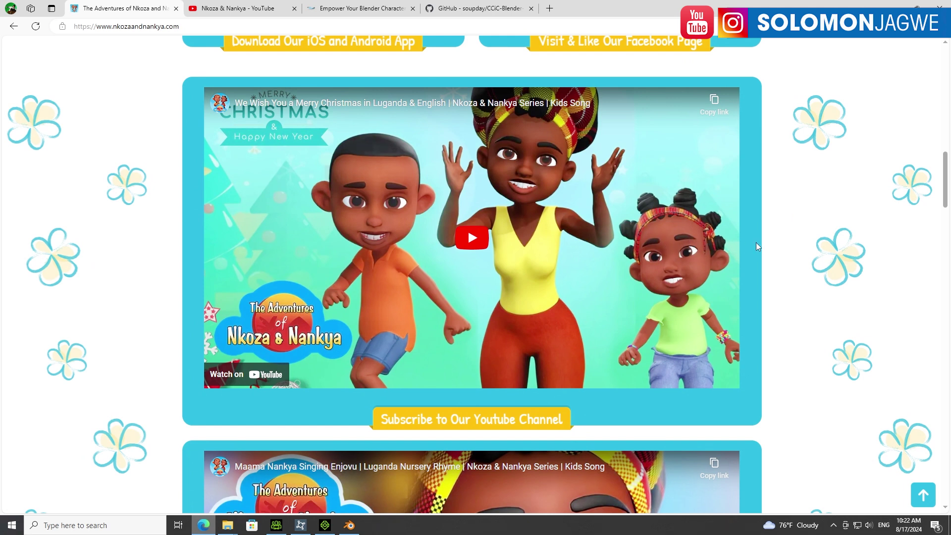
pyautogui.scroll(-1, 728, 245)
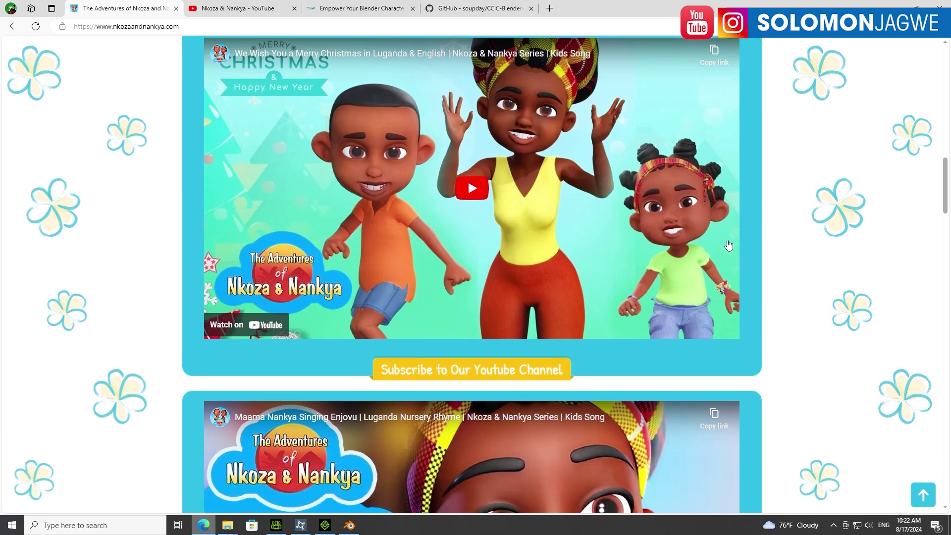
pyautogui.scroll(-1, 729, 244)
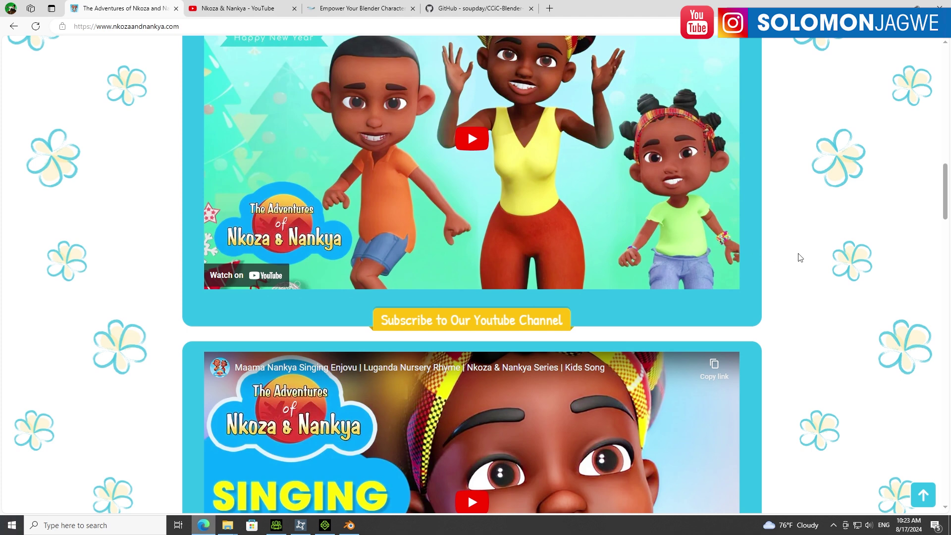
pyautogui.scroll(-2, 794, 256)
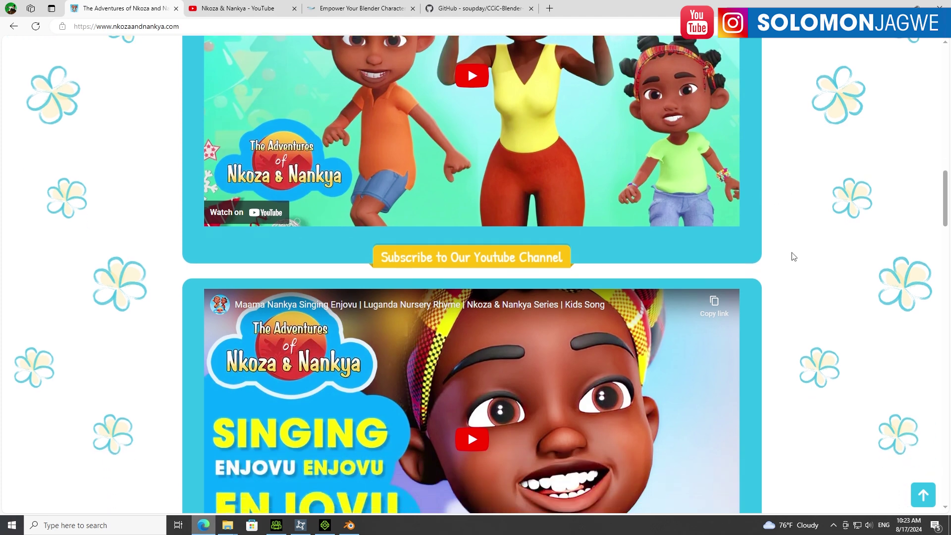
pyautogui.scroll(-2, 794, 256)
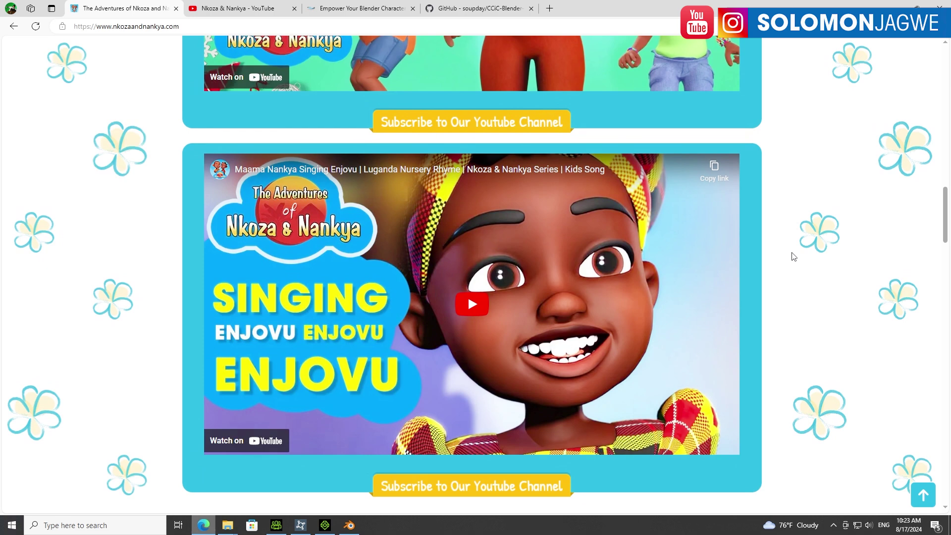
# View the Reallusion Blender Character Pipeline page, then return to iClone 8.
pyautogui.click(372, 10)
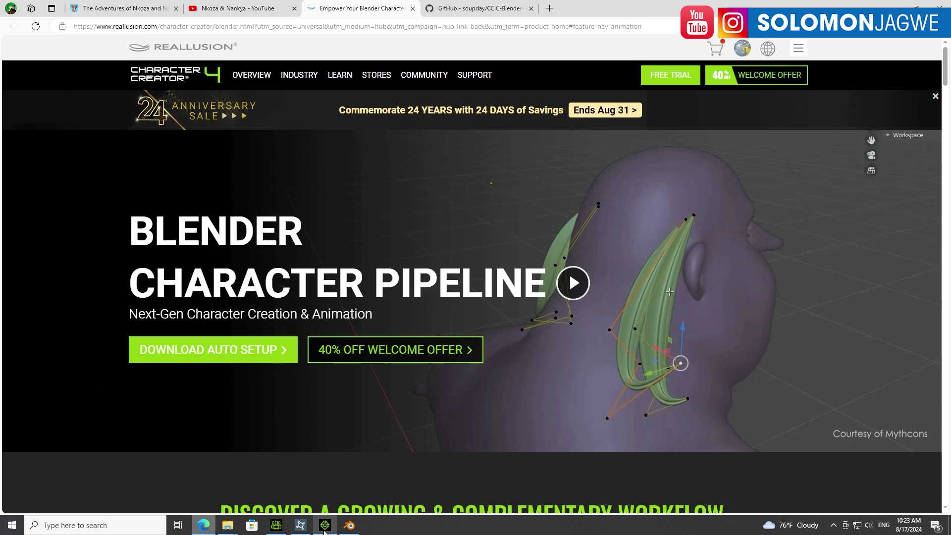
pyautogui.click(325, 527)
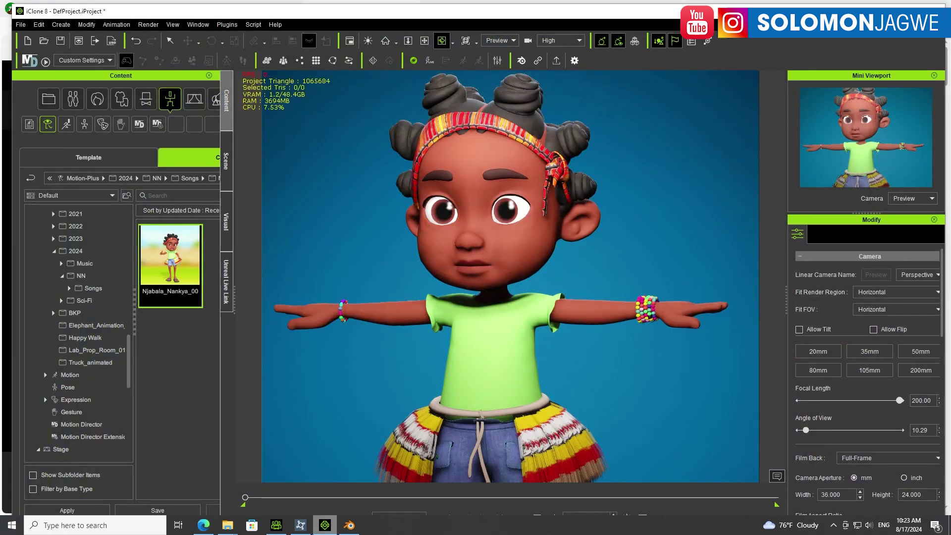
# In Character Creator 4, expand Nankya_V19_USE_00 in the Scene list to review her meshes, then go back to Content.
pyautogui.click(276, 525)
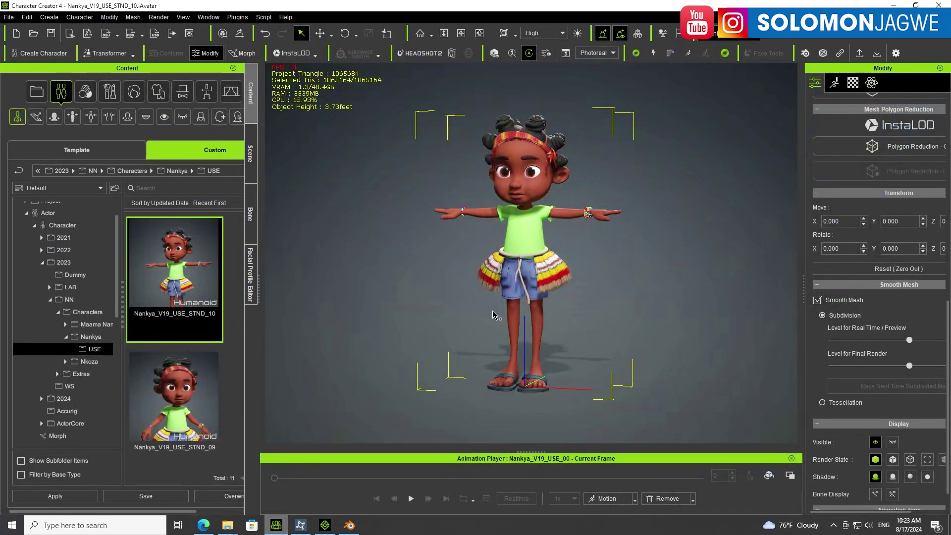
pyautogui.click(252, 167)
pyautogui.click(31, 154)
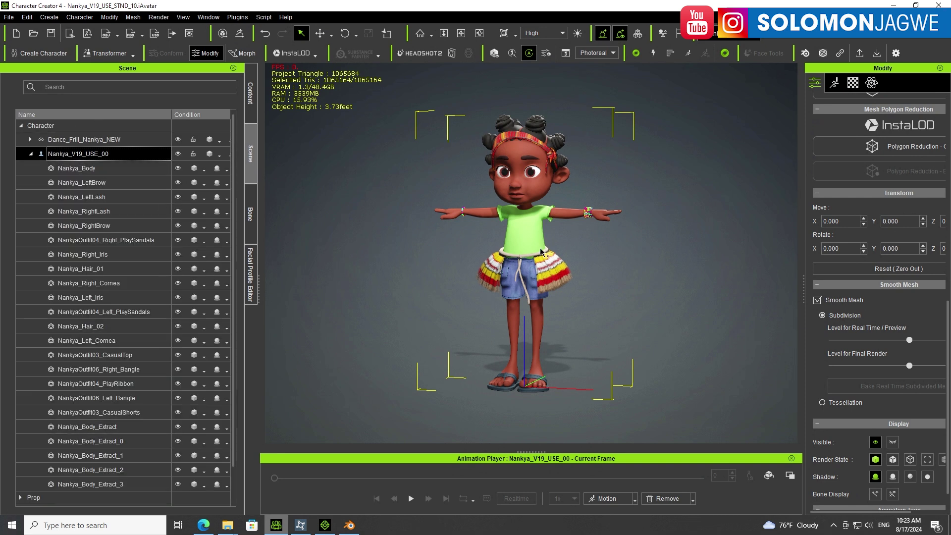
pyautogui.click(251, 93)
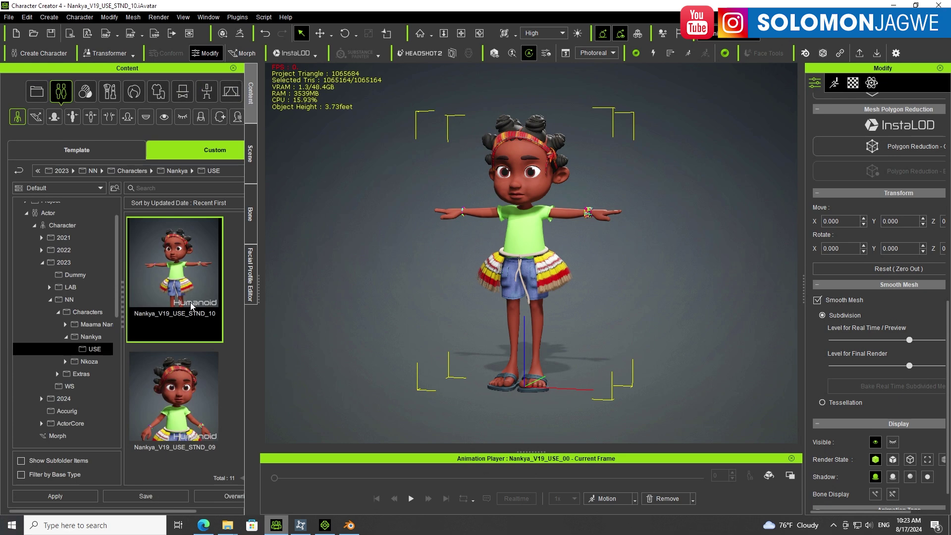
# Select Nankya with the Select tool and apply the Njabala_Nankya_00 motion to her.
pyautogui.click(325, 526)
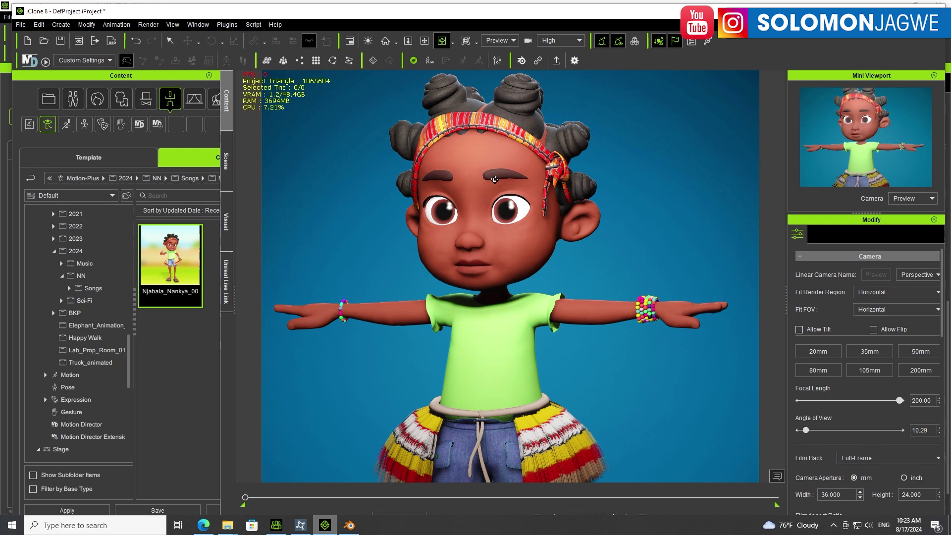
pyautogui.moveTo(487, 173); pyautogui.dragTo(561, 265, button='right')
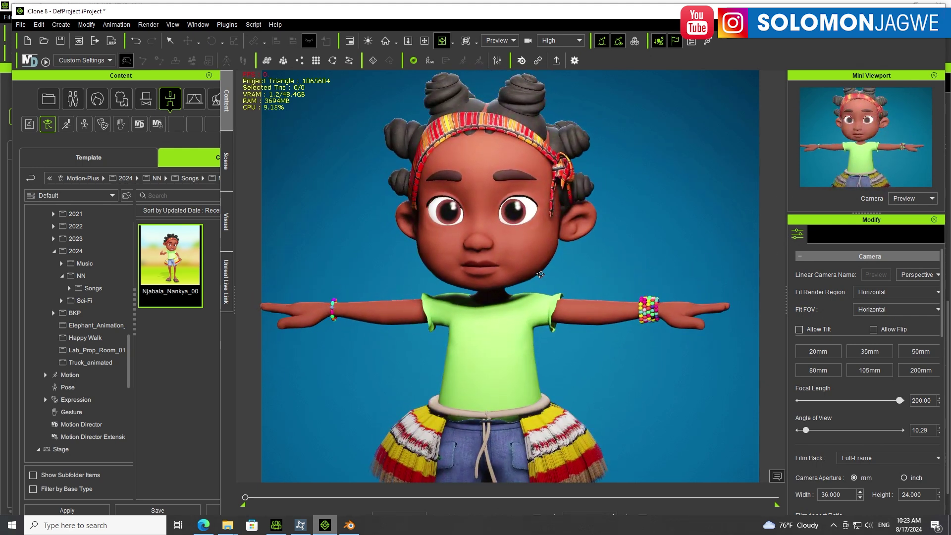
pyautogui.doubleClick(176, 270)
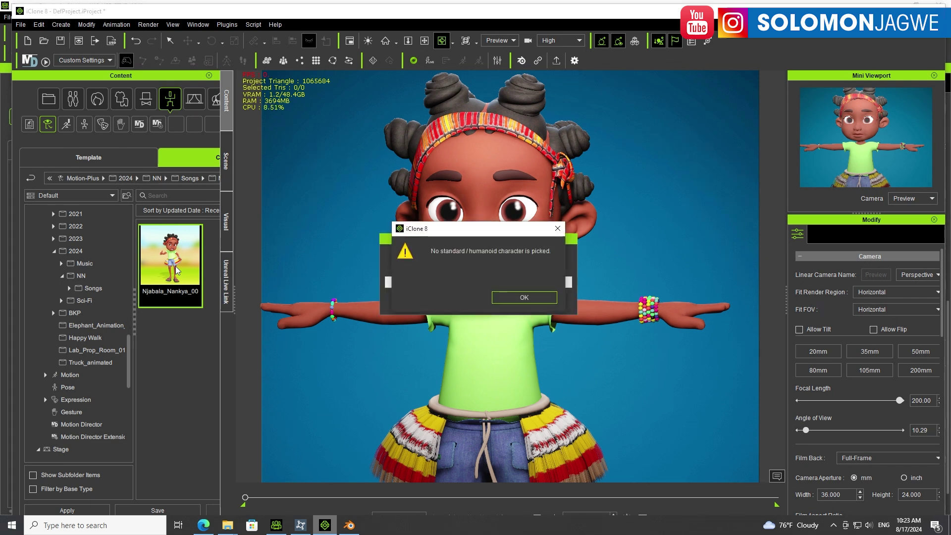
pyautogui.click(524, 298)
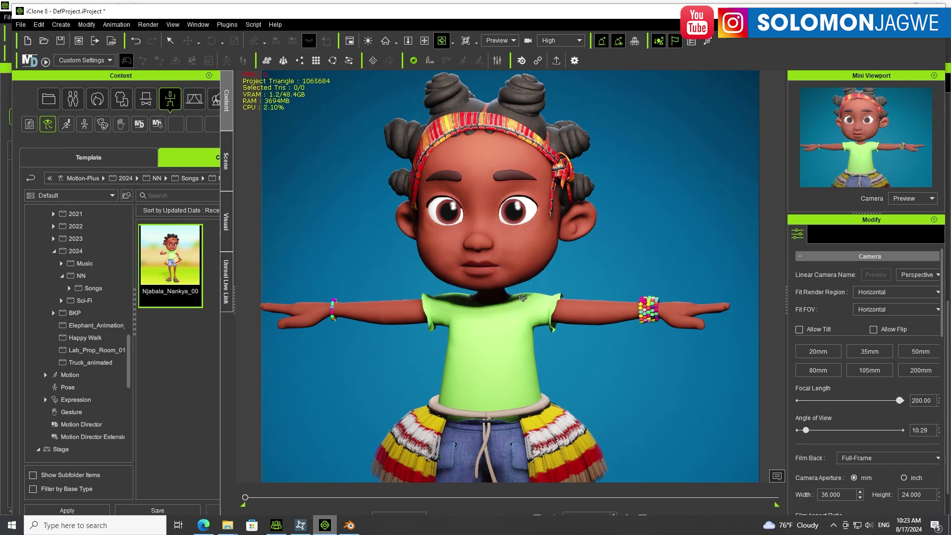
pyautogui.click(169, 40)
pyautogui.click(481, 212)
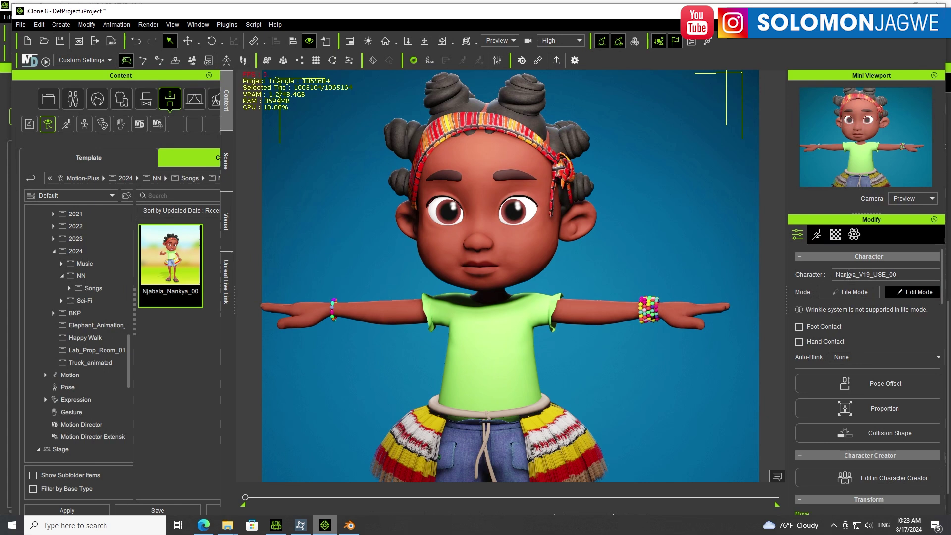
pyautogui.doubleClick(171, 262)
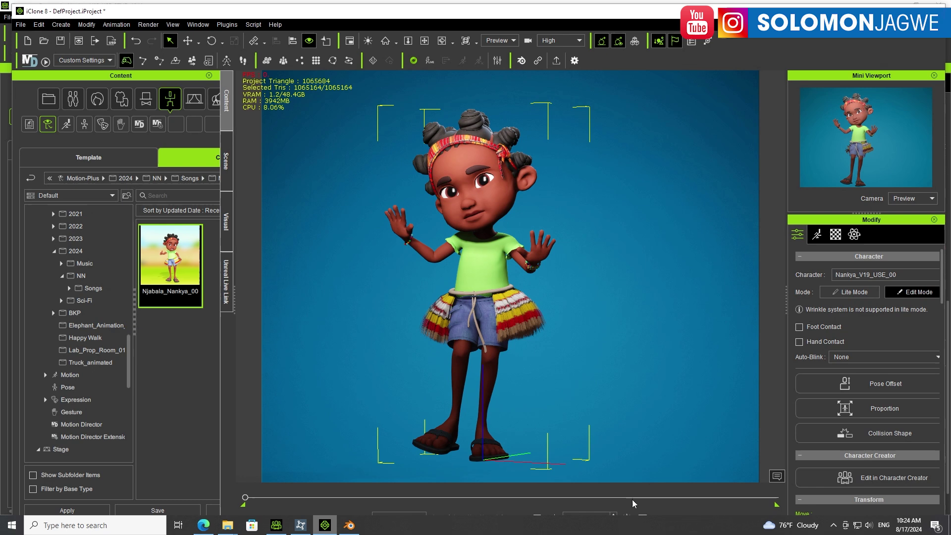
# Maximize iClone, play Nankya's Njabala dance from the Timeline, then hide the Timeline with F3.
pyautogui.press('super+Up')
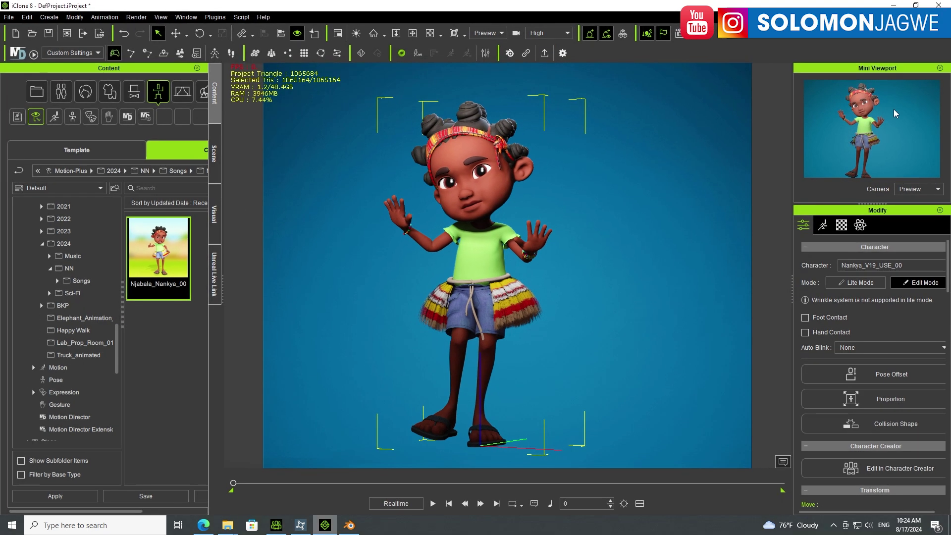
pyautogui.click(639, 504)
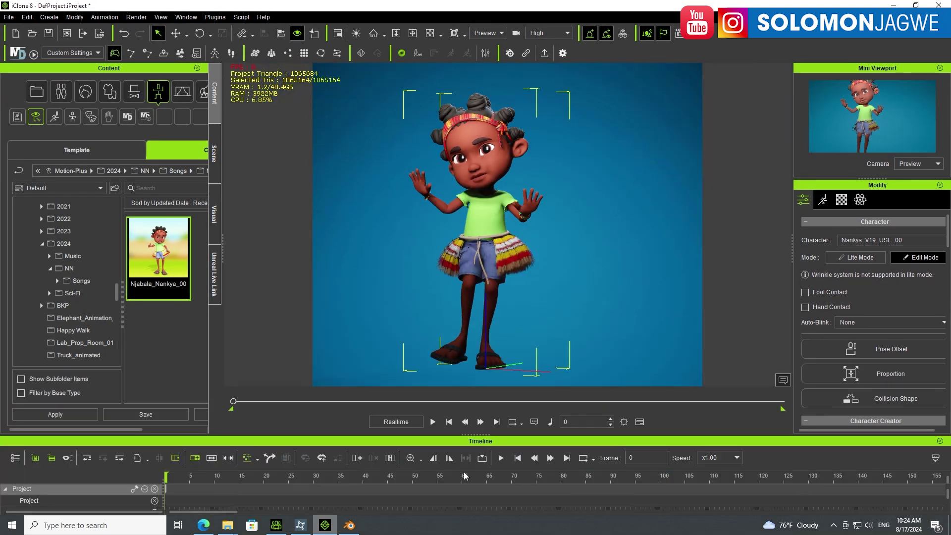
pyautogui.click(433, 422)
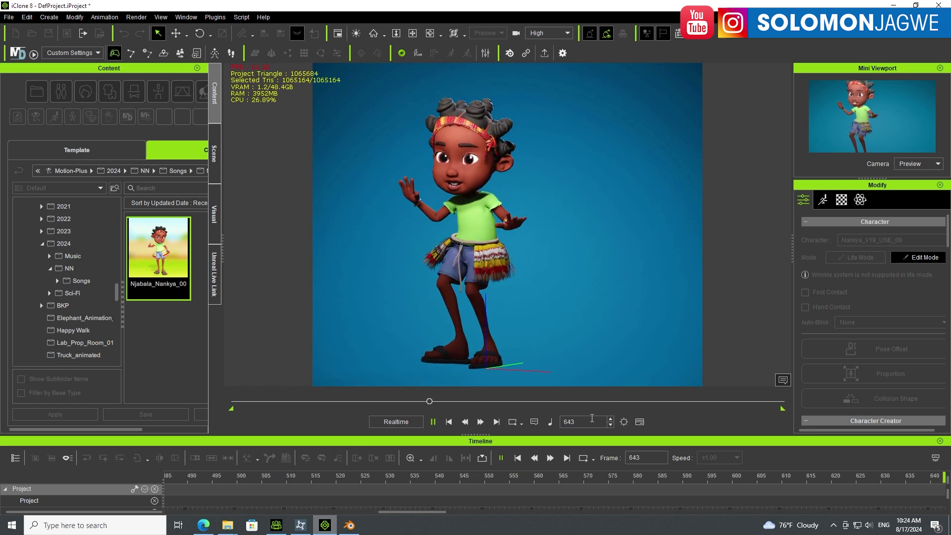
pyautogui.press('F3')
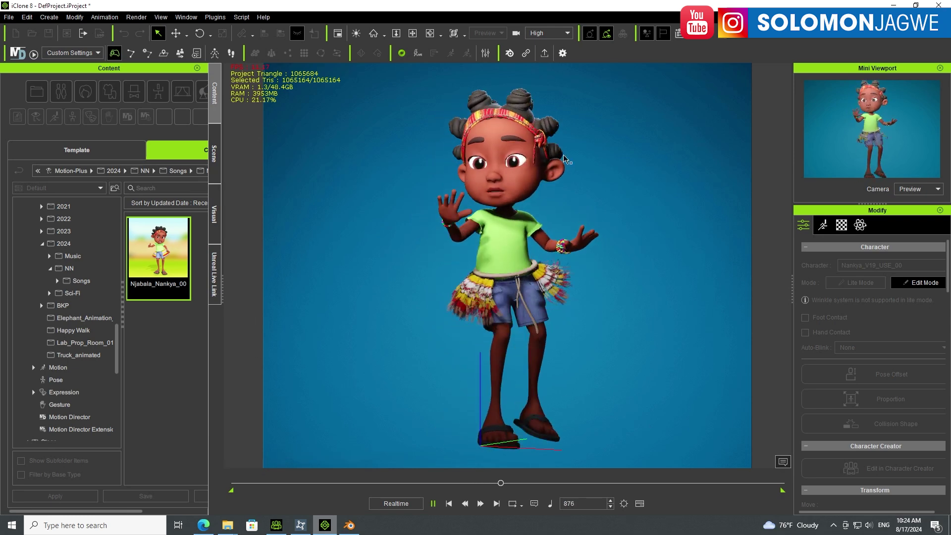
# Zoom, pan and orbit the Character Creator 4 view to frame Nankya's head and upper body.
pyautogui.moveTo(278, 529)
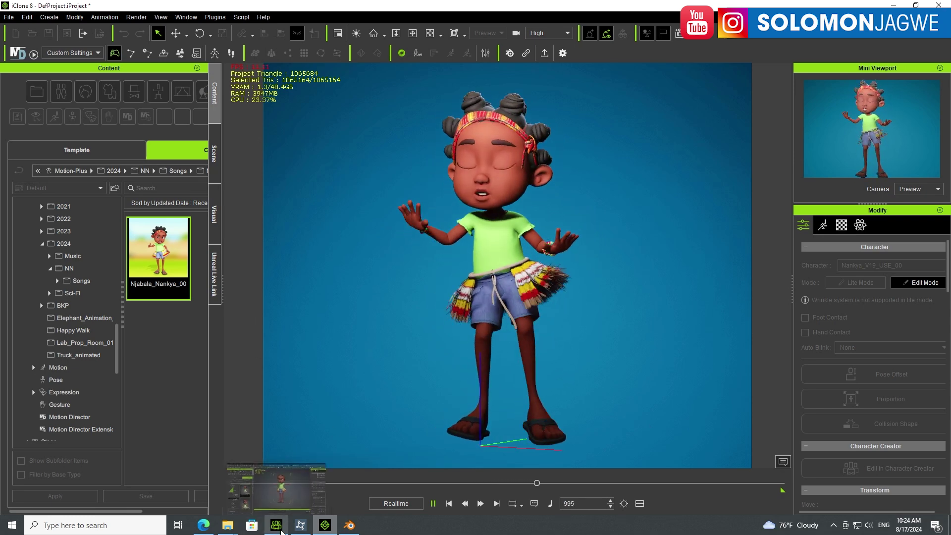
pyautogui.click(276, 526)
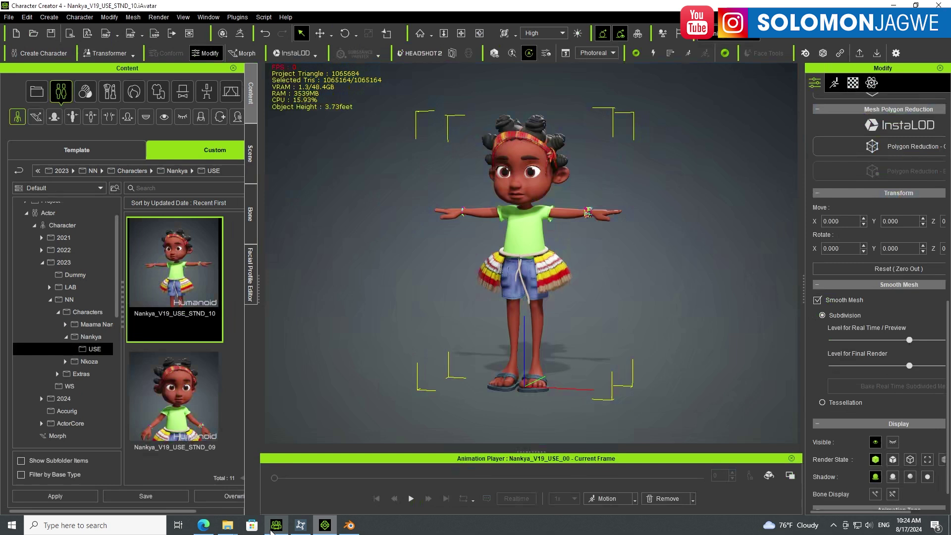
pyautogui.scroll(5, 492, 239)
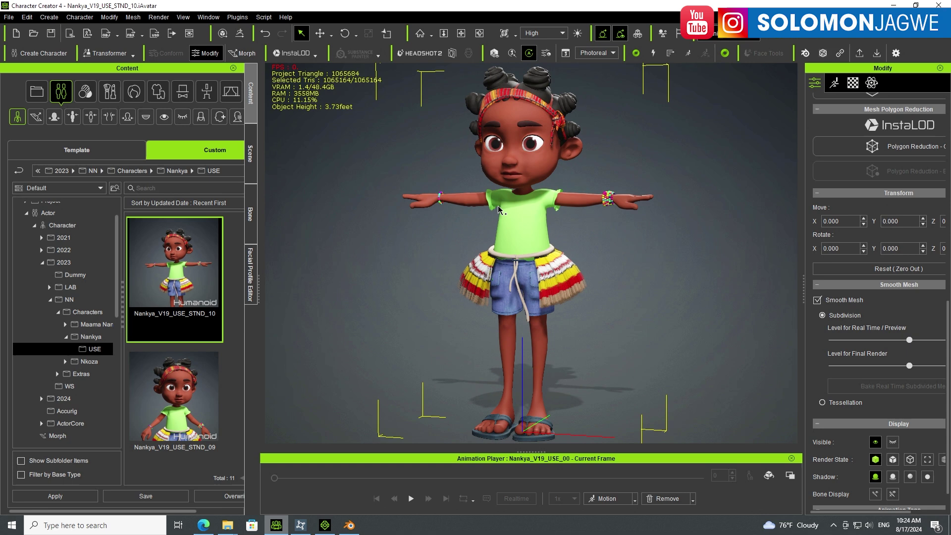
pyautogui.moveTo(485, 218); pyautogui.dragTo(538, 249, button='middle')
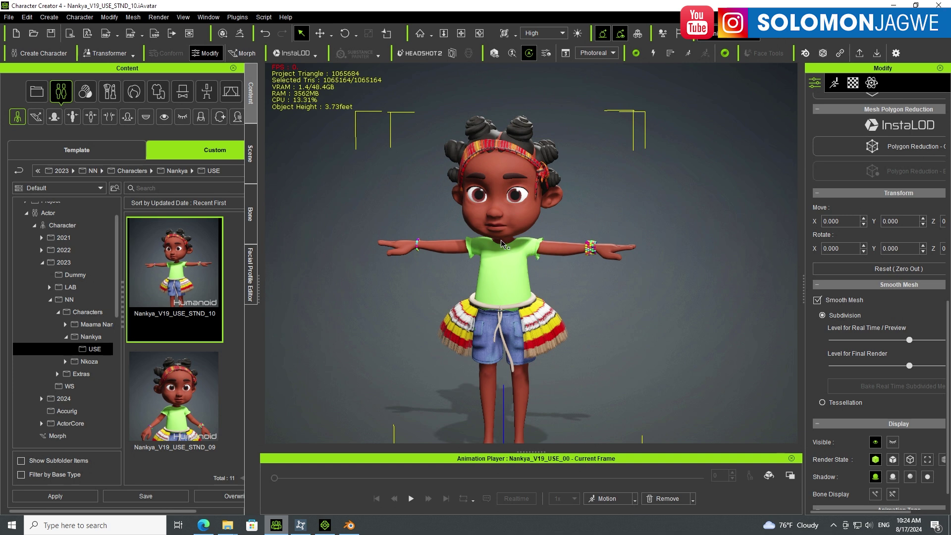
pyautogui.moveTo(519, 246); pyautogui.dragTo(519, 221, button='right')
pyautogui.scroll(5, 519, 221)
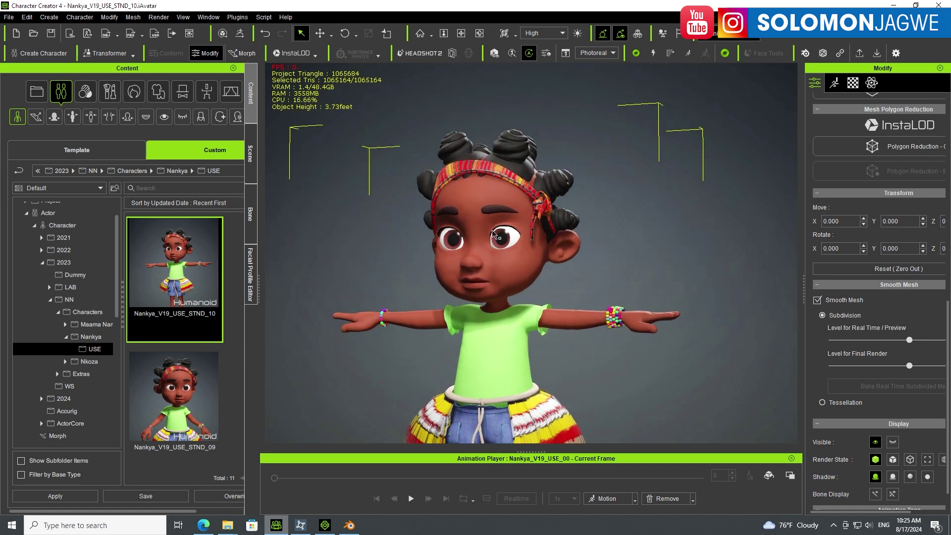
# Create a new character from Nankya_V18_01.fbx, importing it as a Humanoid.
pyautogui.click(49, 17)
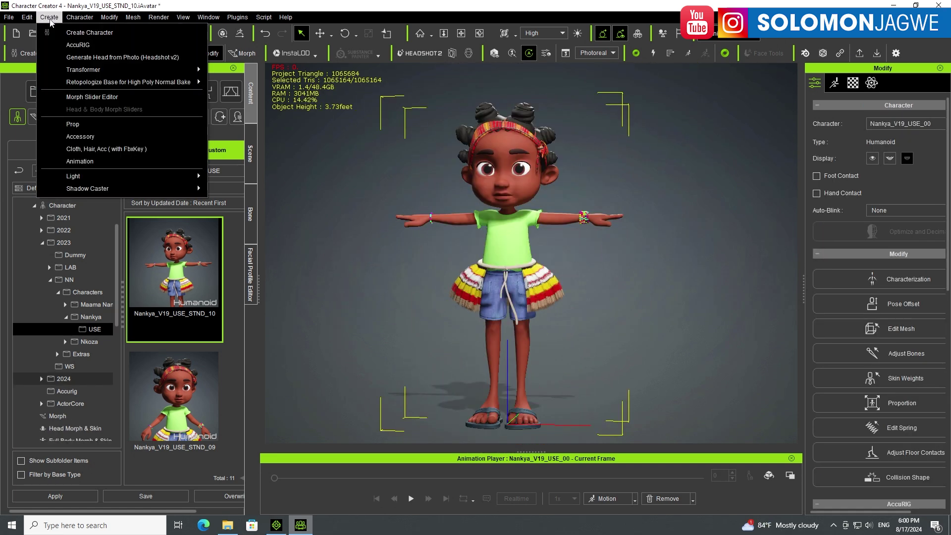
pyautogui.click(72, 33)
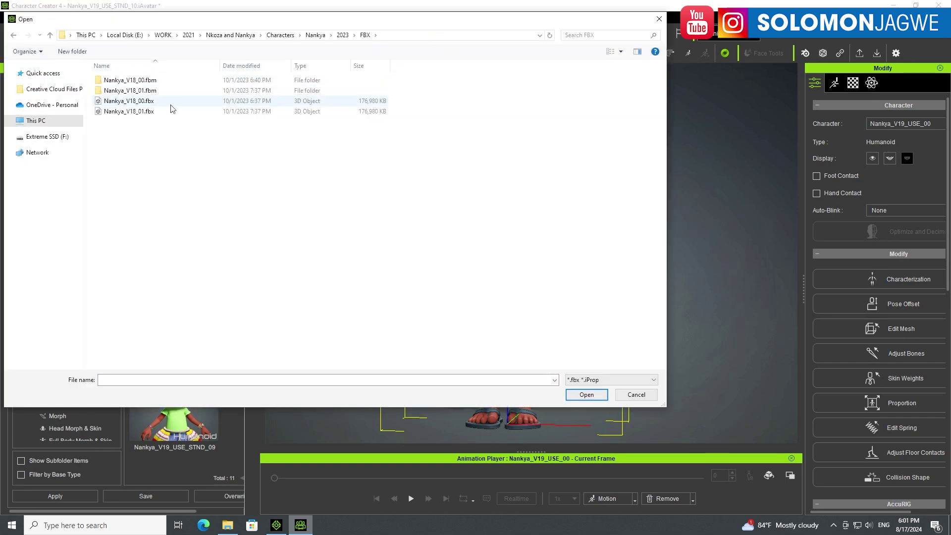
pyautogui.click(140, 112)
pyautogui.click(597, 398)
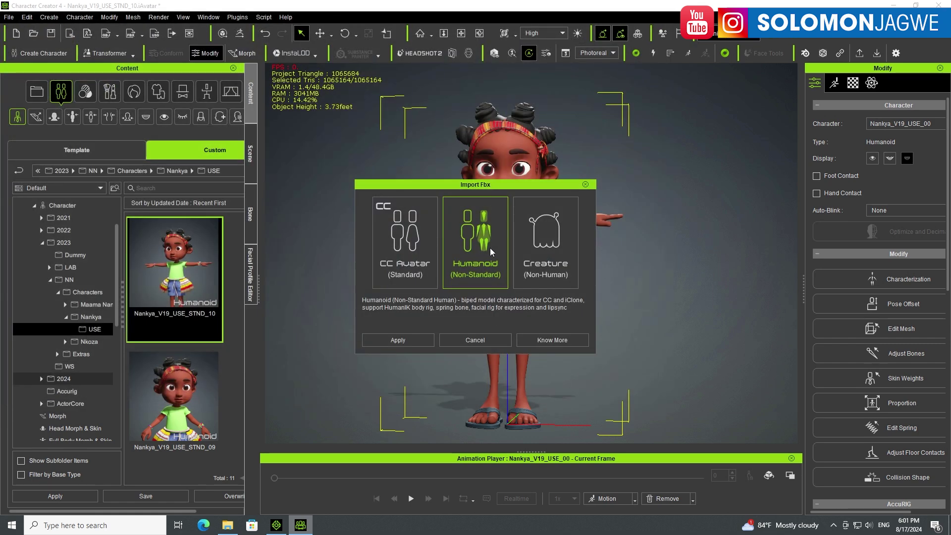
pyautogui.click(404, 340)
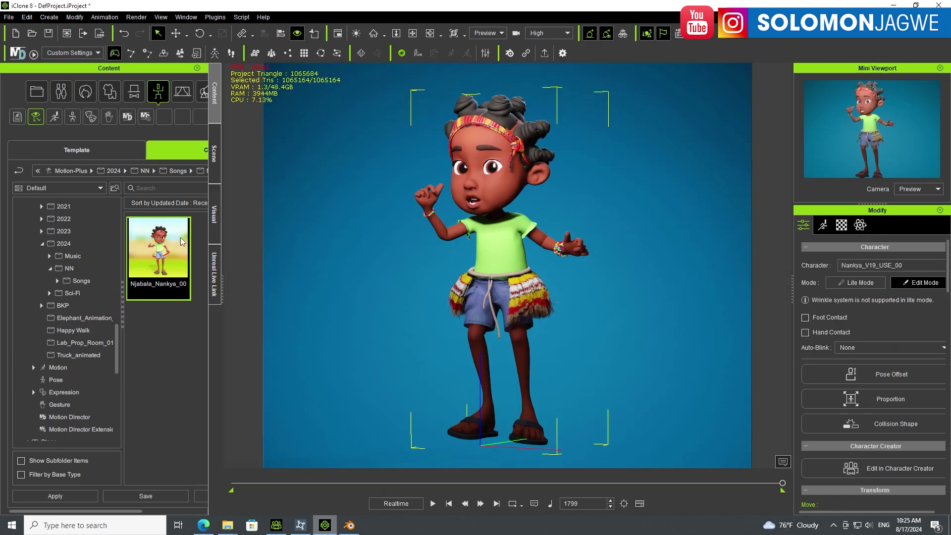
# Browse the Content library's USE folder thumbnails of the 11 saved Nankya versions.
pyautogui.click(276, 526)
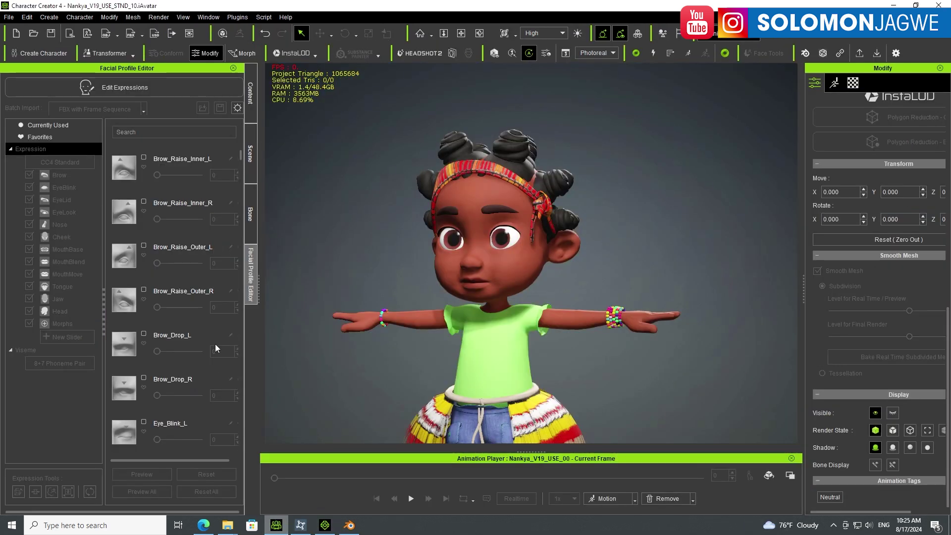
pyautogui.click(250, 95)
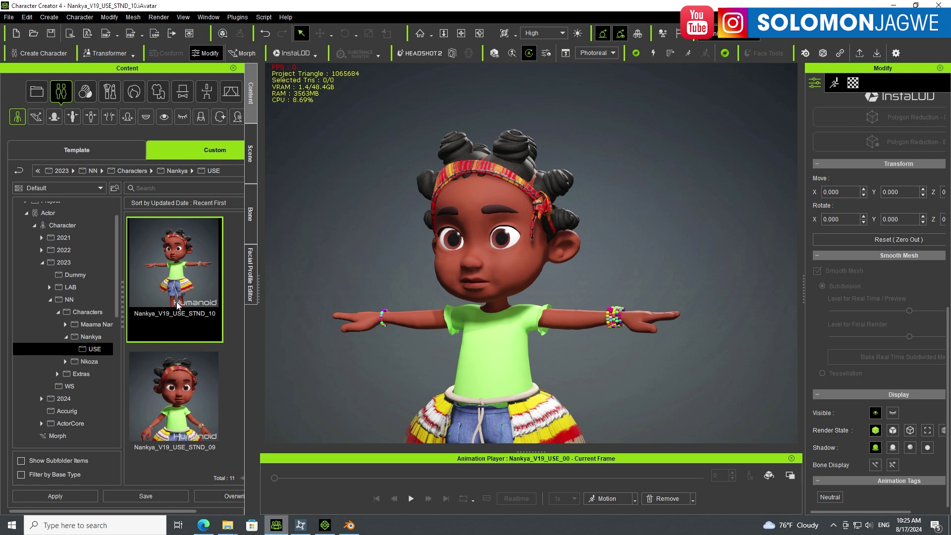
pyautogui.scroll(-3, 219, 352)
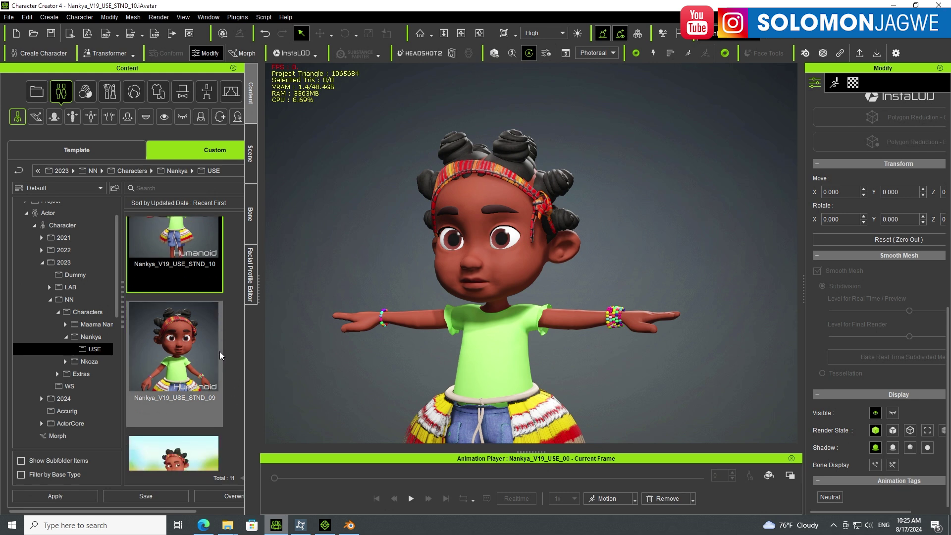
pyautogui.scroll(-2, 226, 356)
pyautogui.scroll(5, 225, 354)
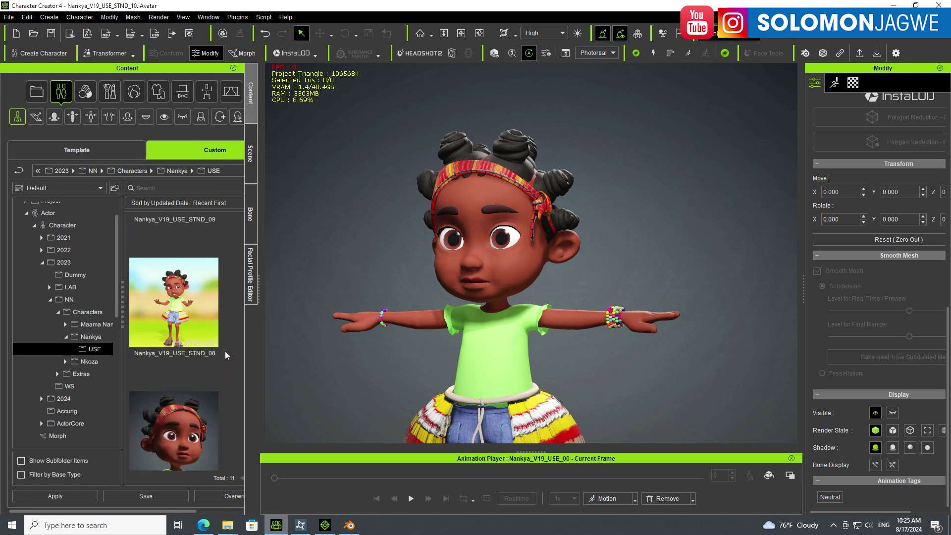
pyautogui.scroll(1, 224, 348)
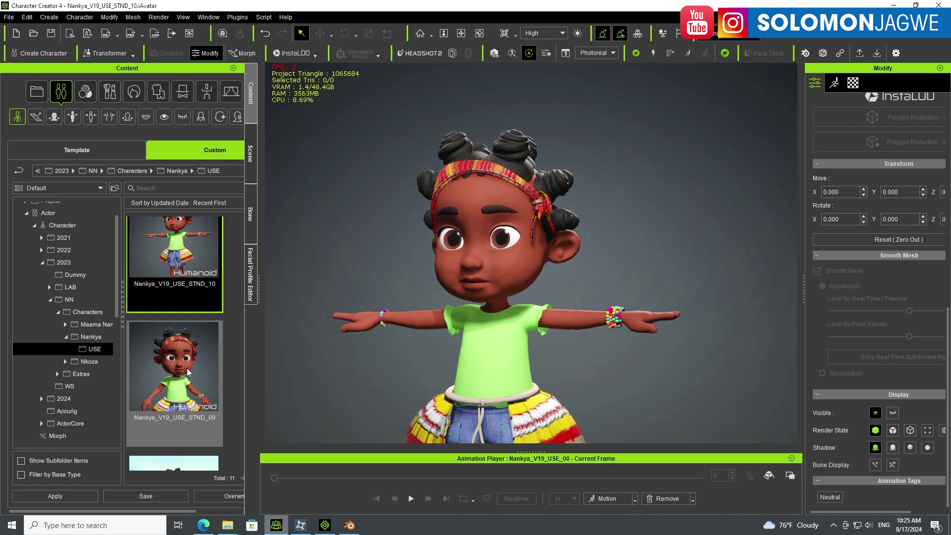
pyautogui.scroll(1, 186, 367)
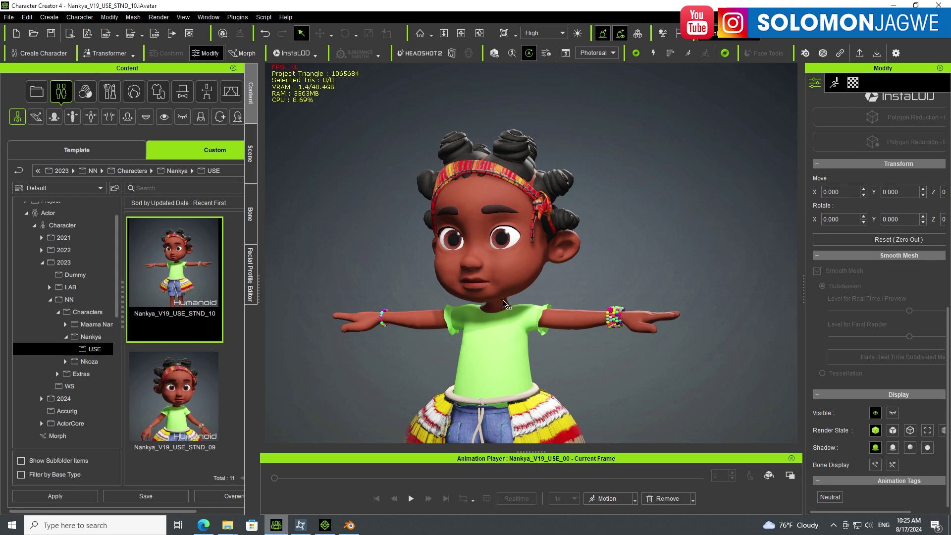
# Bring the default Blender 4.1 scene forward and show the hidden system tray icons.
pyautogui.click(348, 526)
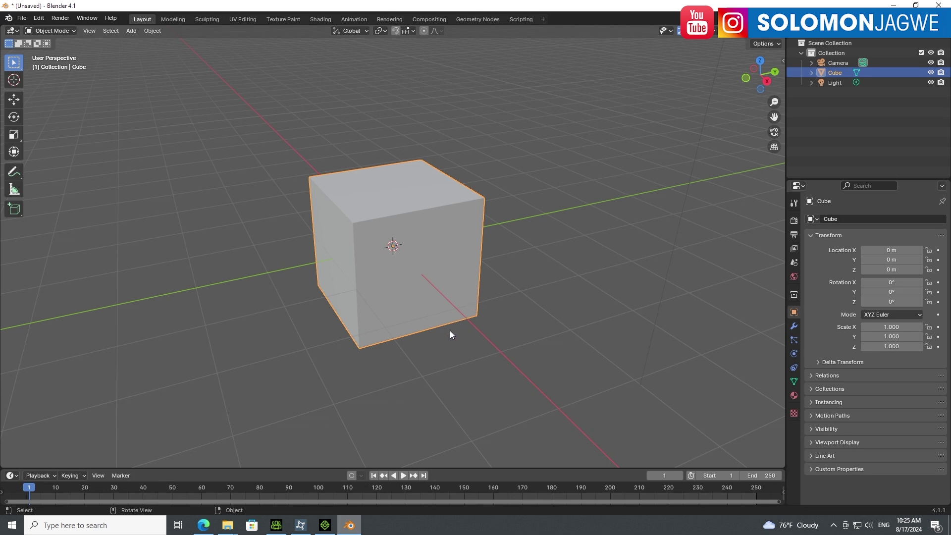
pyautogui.click(834, 525)
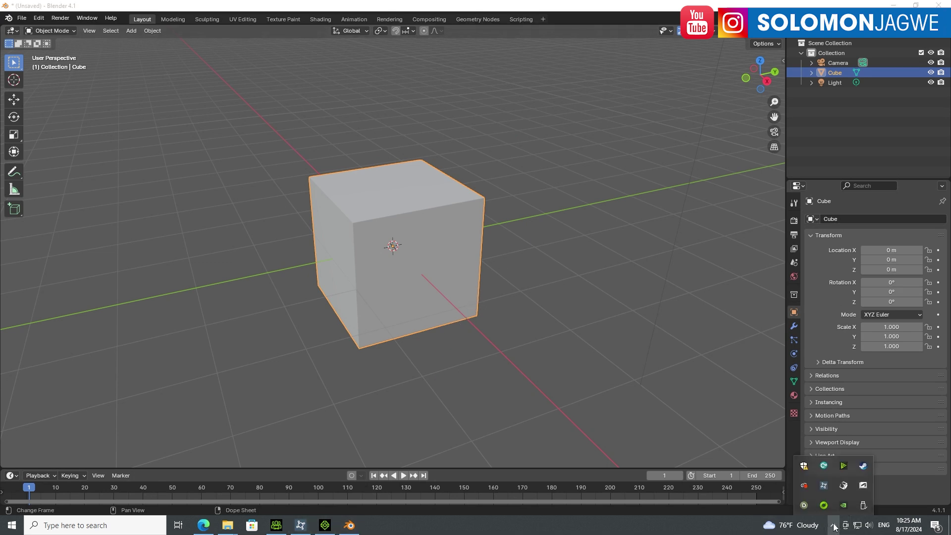
# Open Reallusion Hub, reposition its window, and scroll Products down to the free Blender Auto Setup.
pyautogui.click(826, 489)
pyautogui.scroll(2, 371, 146)
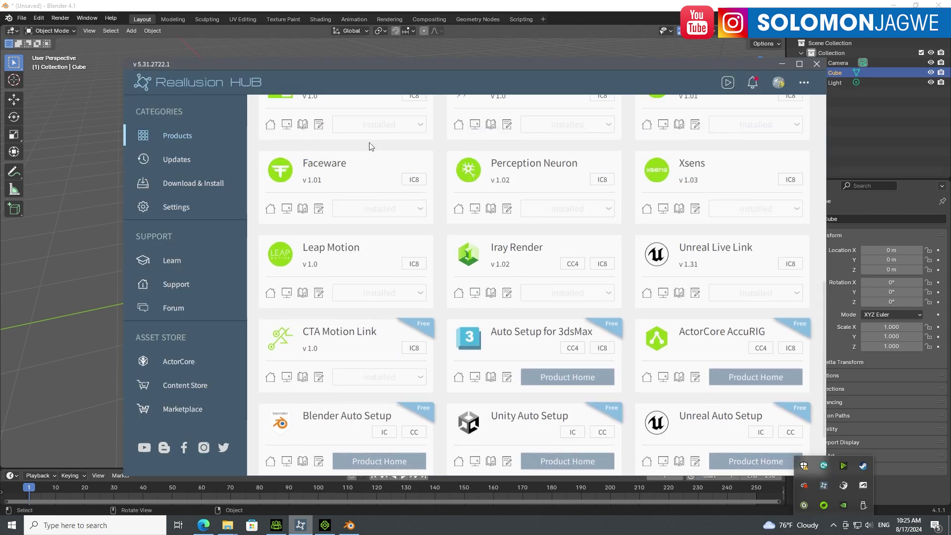
pyautogui.scroll(5, 371, 147)
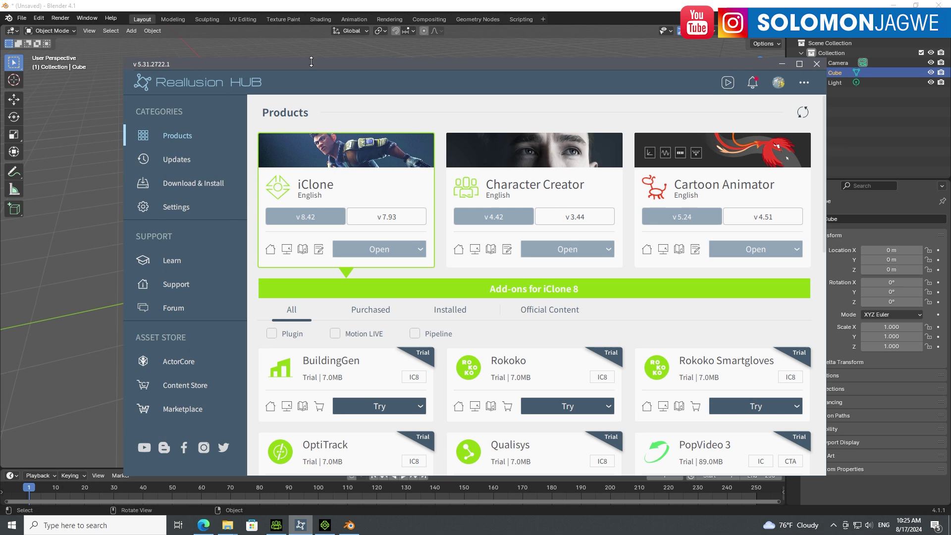
pyautogui.moveTo(361, 60); pyautogui.dragTo(299, 53)
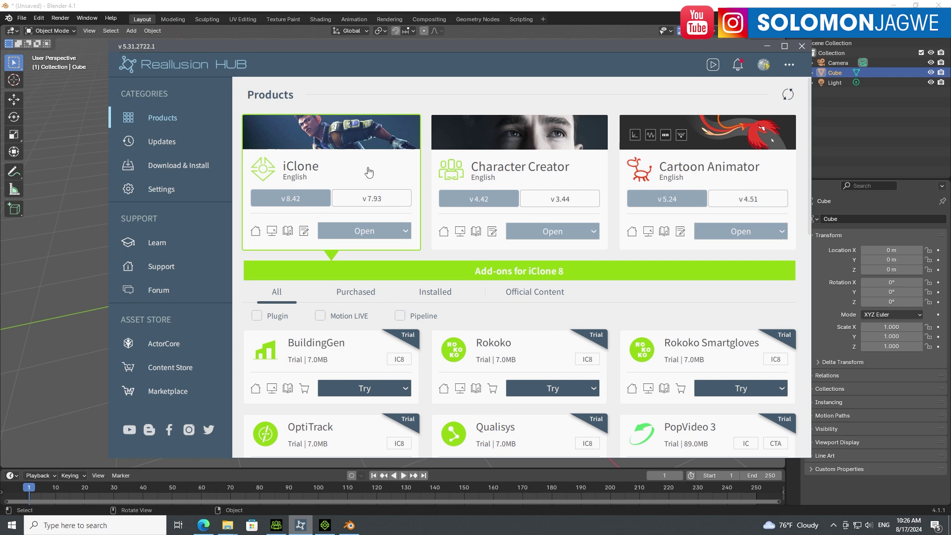
pyautogui.scroll(-10, 436, 306)
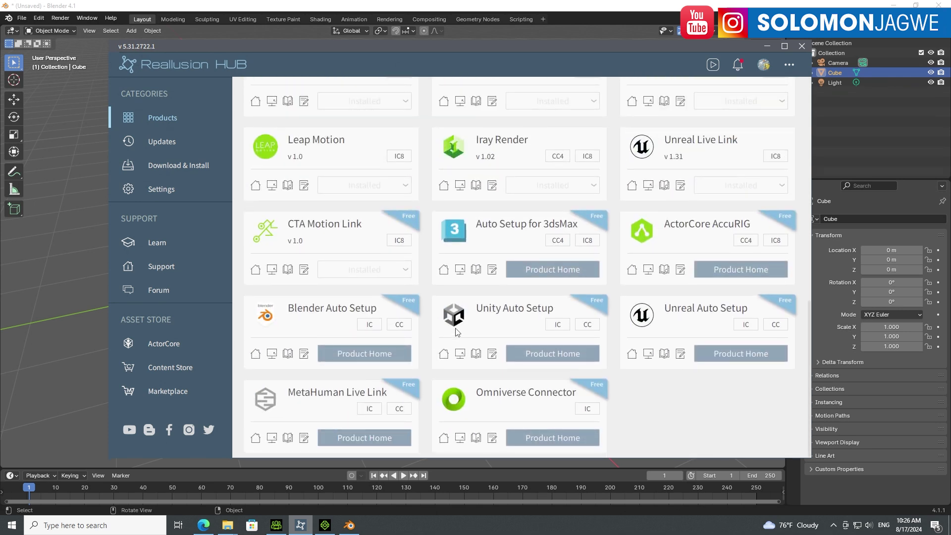
# Go from Blender Auto Setup's product page to the CC Blender Auto Setup download thread.
pyautogui.click(357, 354)
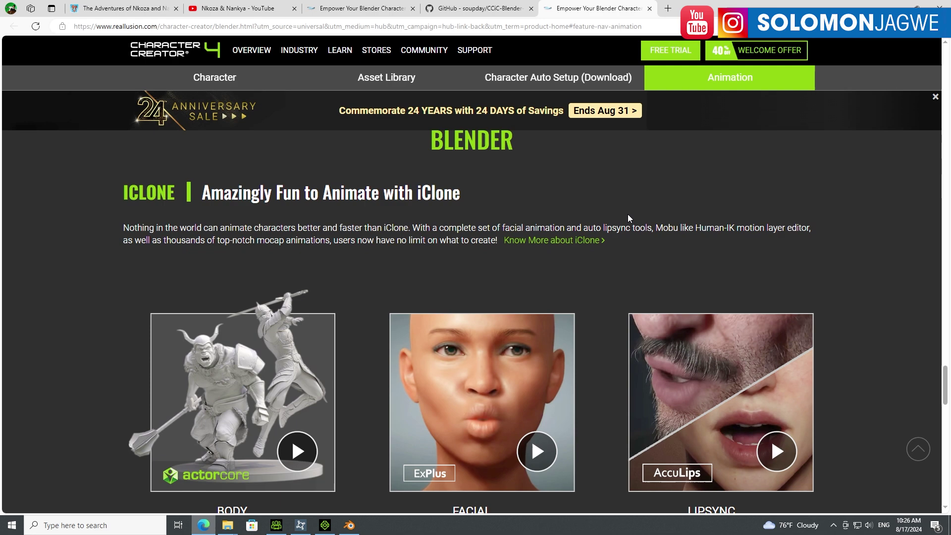
pyautogui.scroll(-8, 629, 214)
pyautogui.scroll(-5, 649, 253)
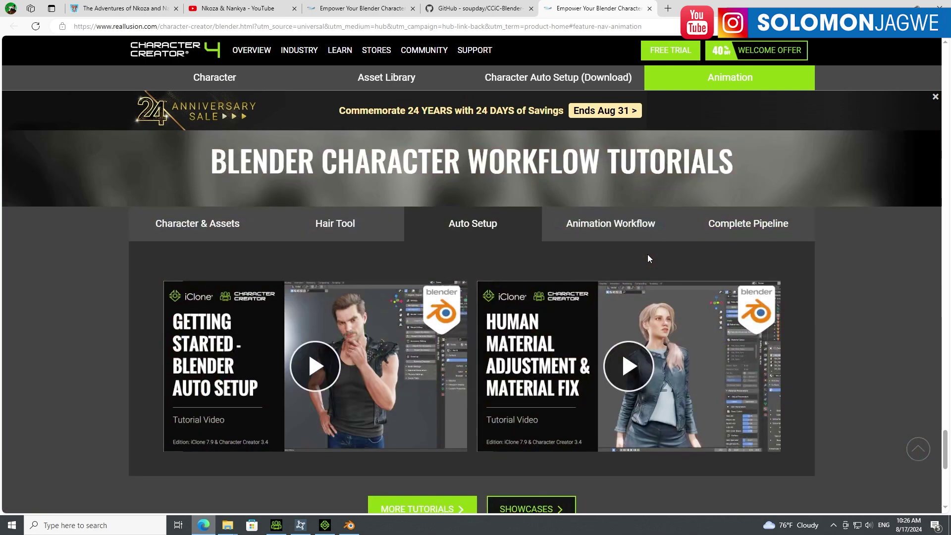
pyautogui.moveTo(945, 446); pyautogui.dragTo(949, 359)
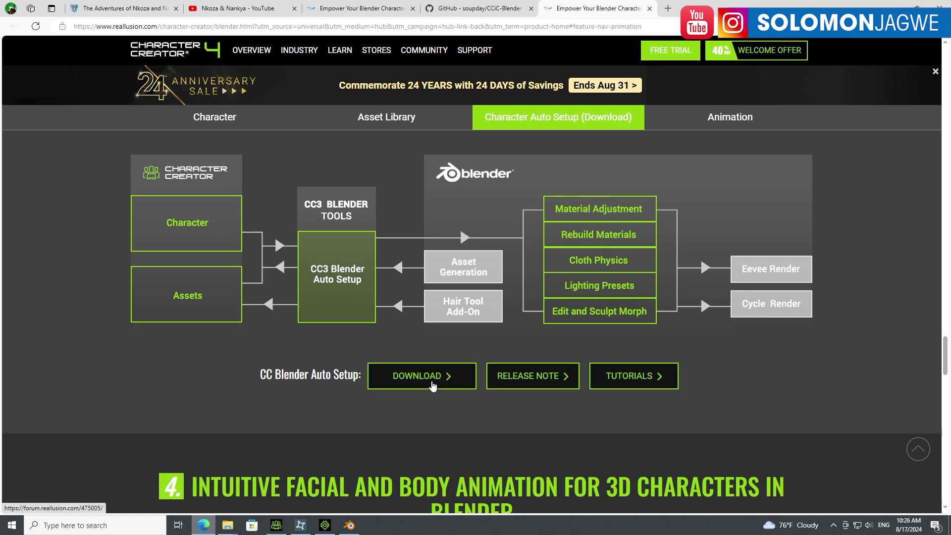
pyautogui.click(433, 385)
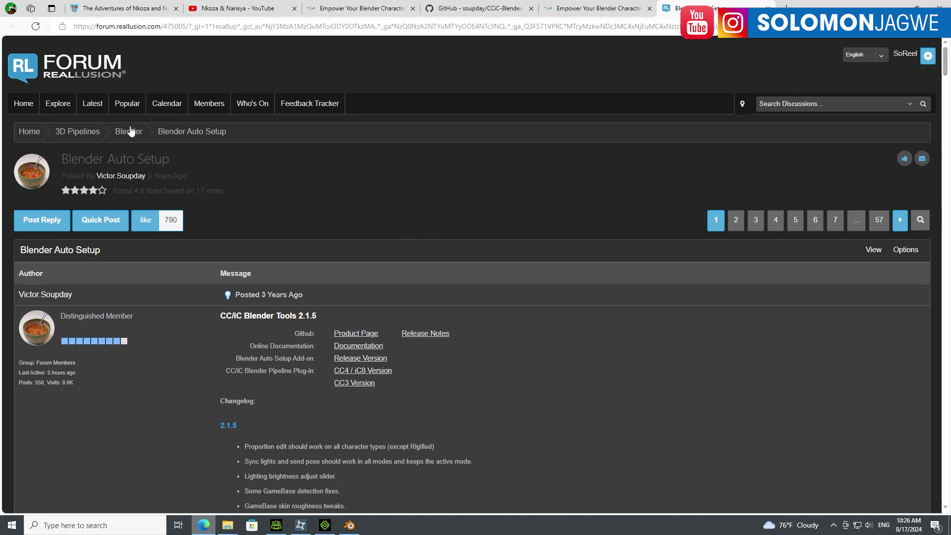
# Follow the thread's CC4 / iC8 Version link for the CC/iC Blender Pipeline Plug-in.
pyautogui.scroll(-2, 293, 388)
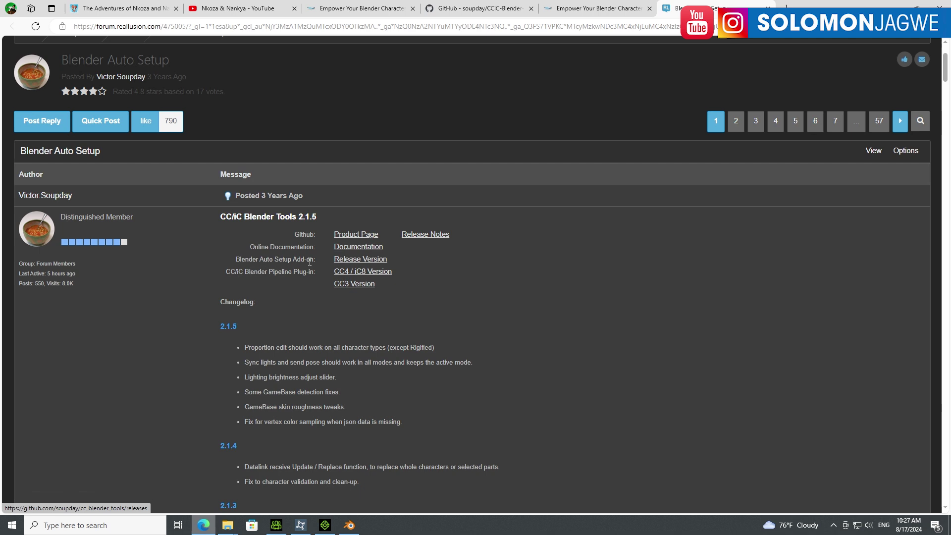
pyautogui.click(360, 274)
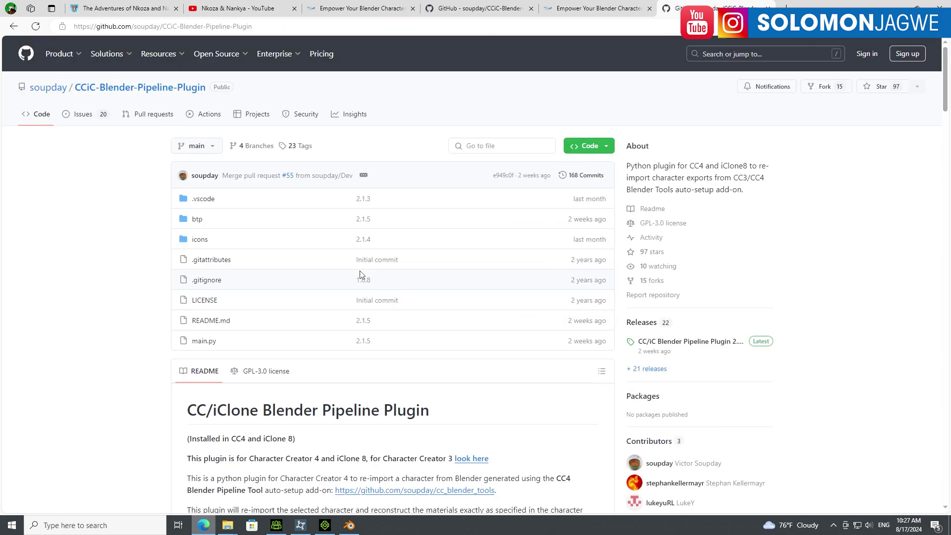
# Download CCiC-Blender-Pipeline-Plugin as a ZIP, show it in Downloads, and return to Blender.
pyautogui.click(607, 147)
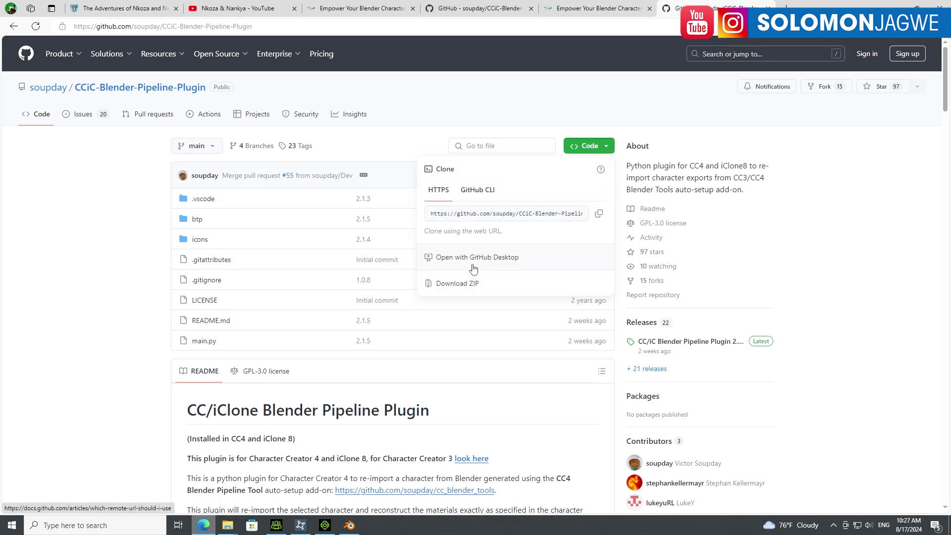
pyautogui.click(460, 285)
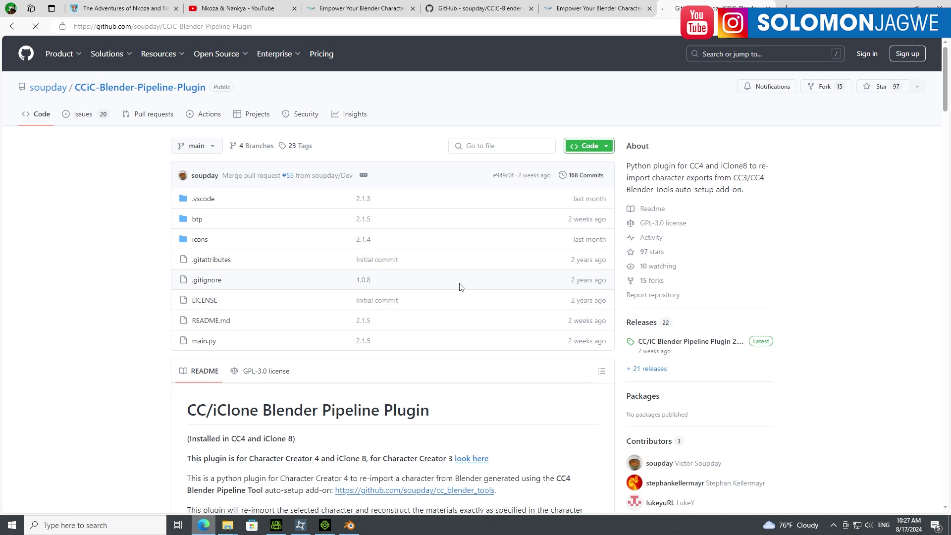
pyautogui.moveTo(810, 65)
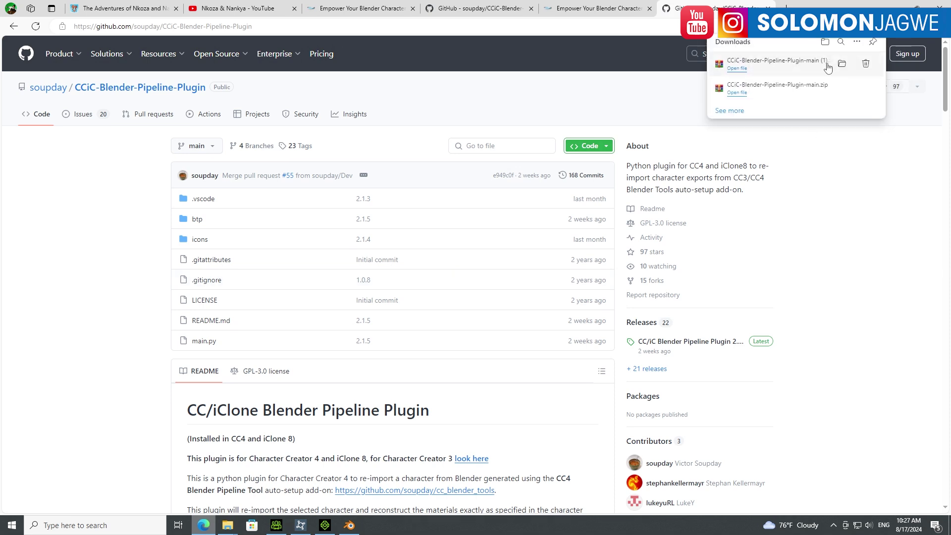
pyautogui.rightClick(765, 62)
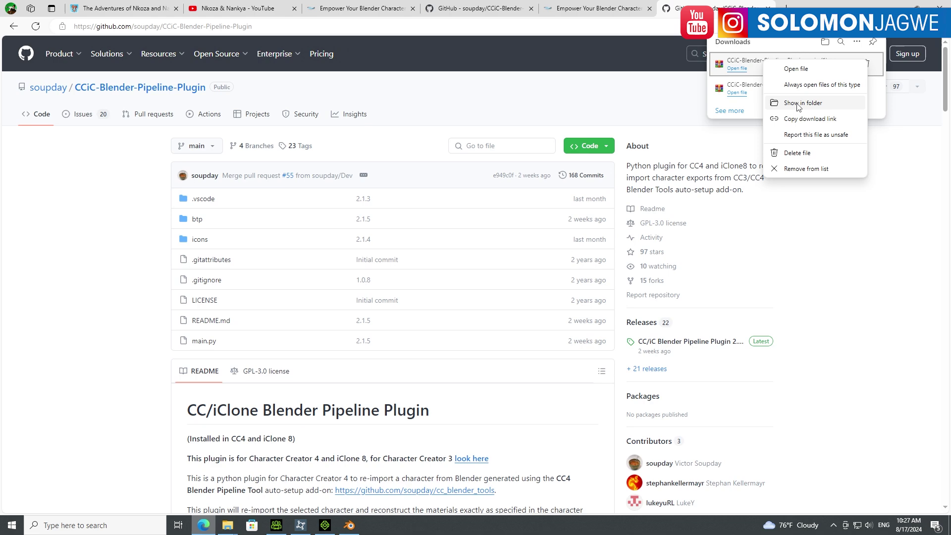
pyautogui.click(798, 103)
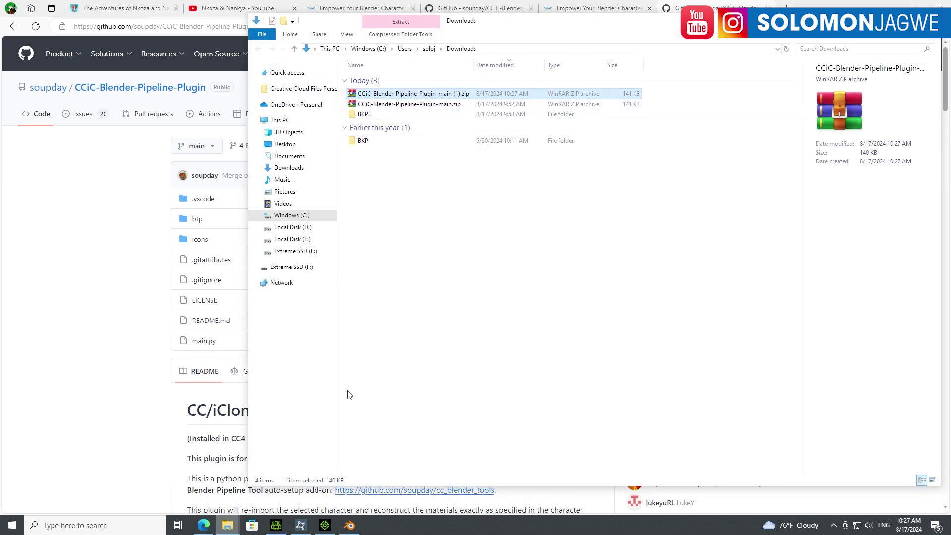
pyautogui.click(351, 530)
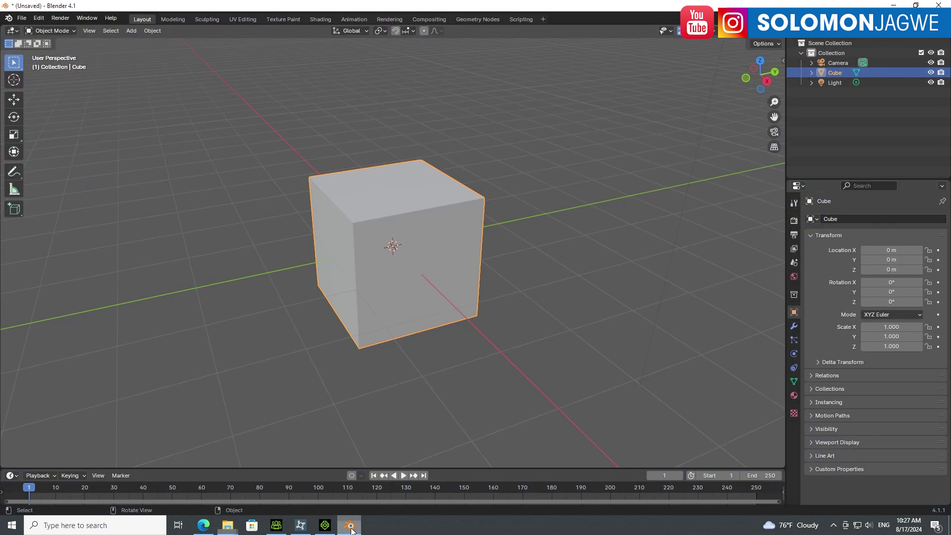
# Start Install… from Edit > Preferences > Add-ons to open the add-on file browser.
pyautogui.click(38, 18)
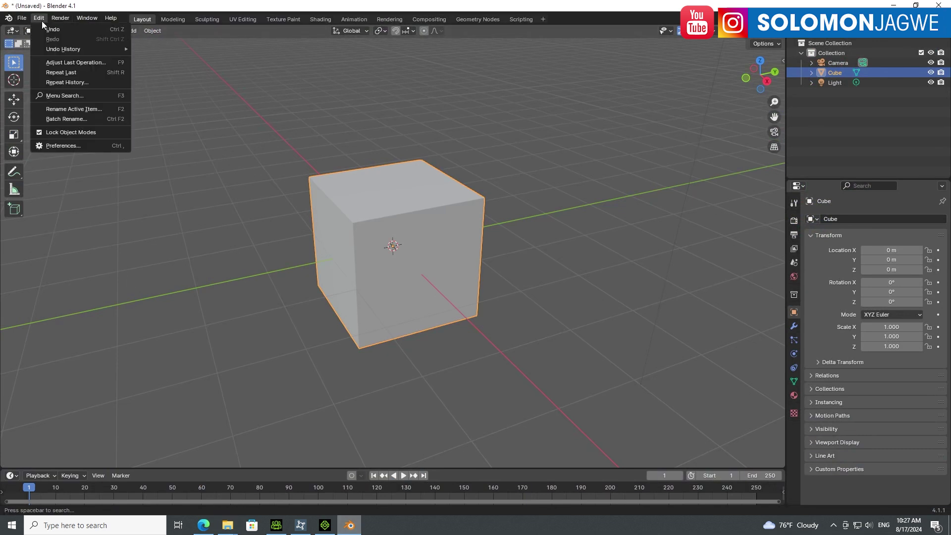
pyautogui.click(52, 145)
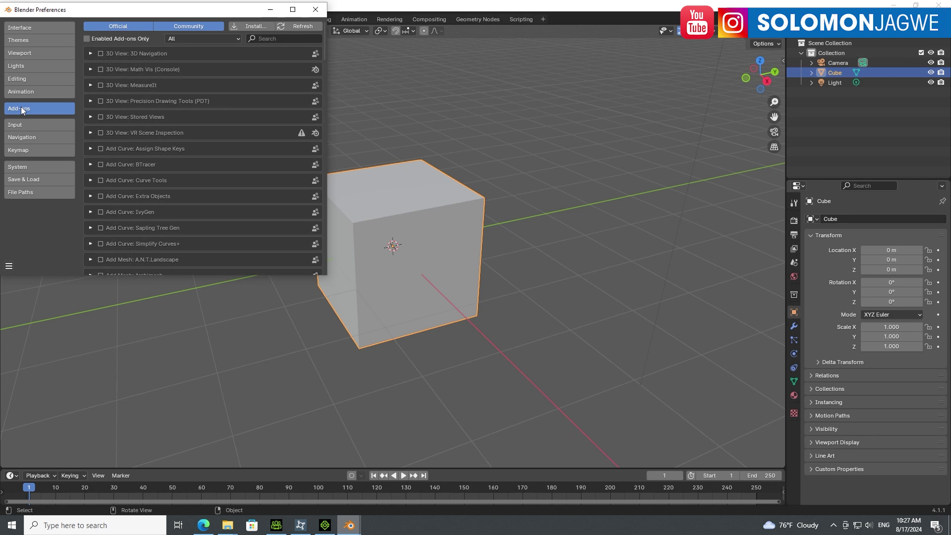
pyautogui.click(260, 27)
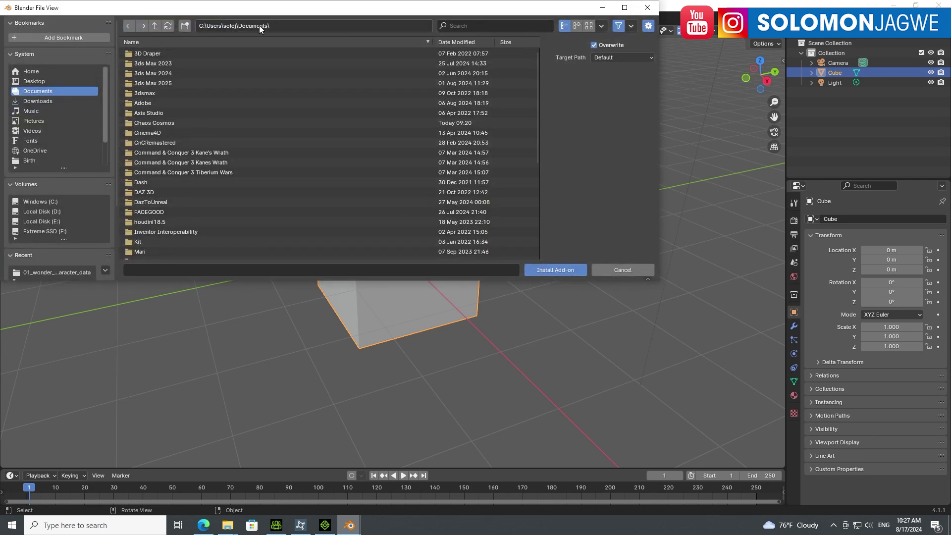
pyautogui.click(227, 525)
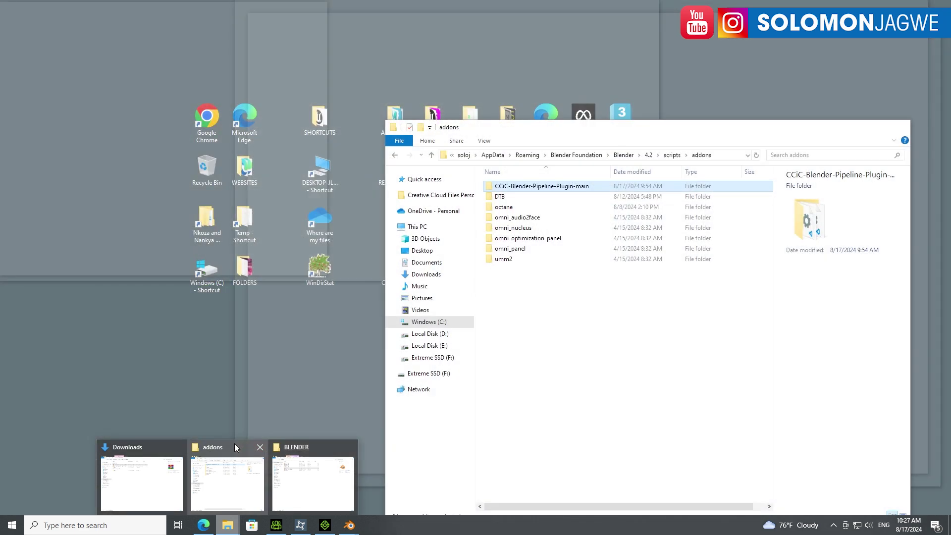
# Browse to the Blender 4.1 scripts\addons folder in File Explorer to check installed add-ons.
pyautogui.click(224, 447)
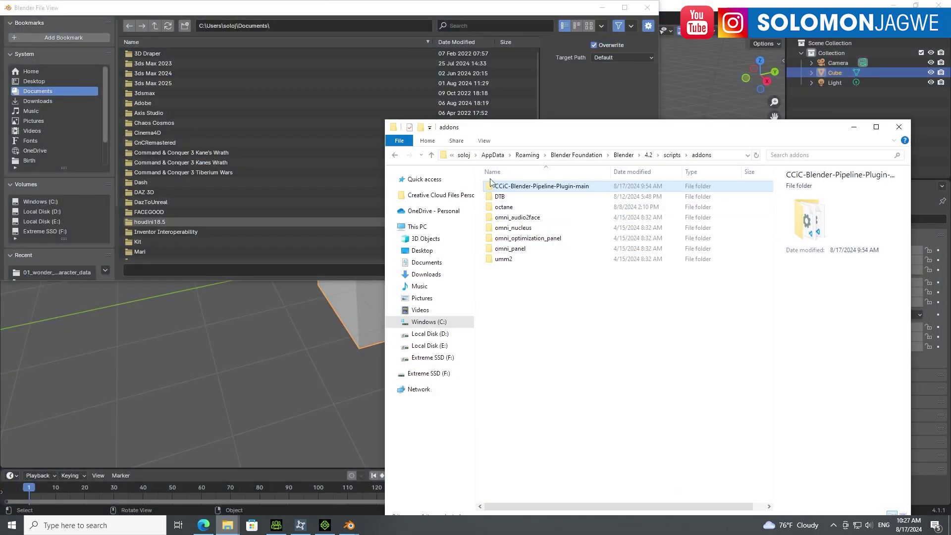
pyautogui.click(722, 158)
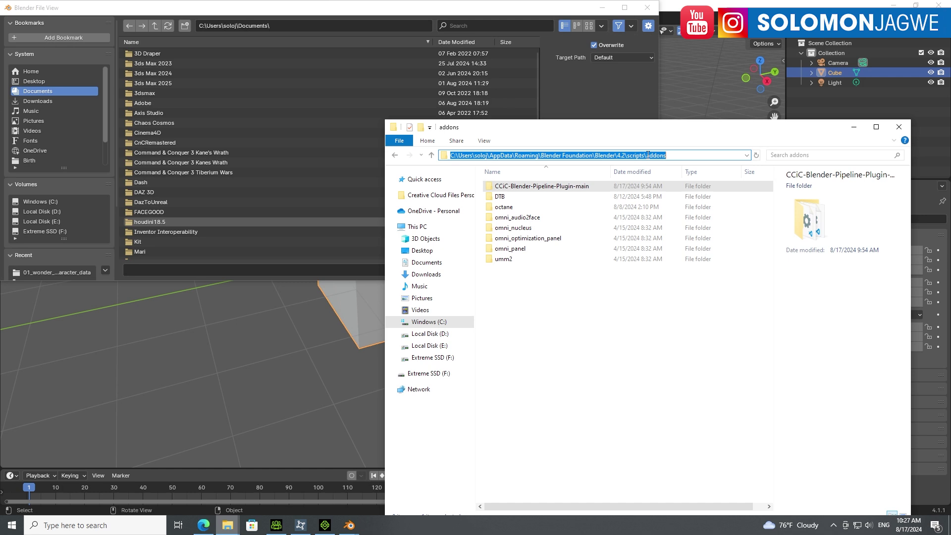
pyautogui.click(626, 328)
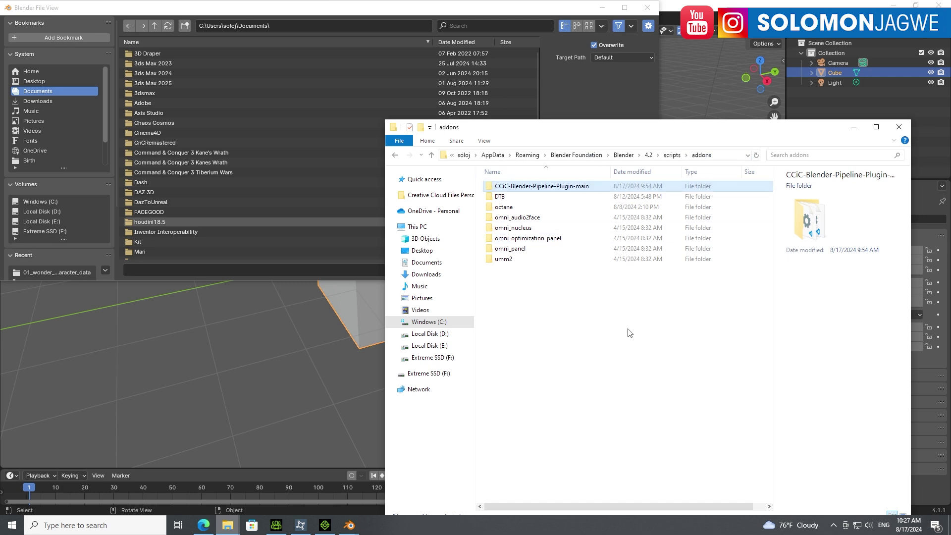
pyautogui.click(624, 155)
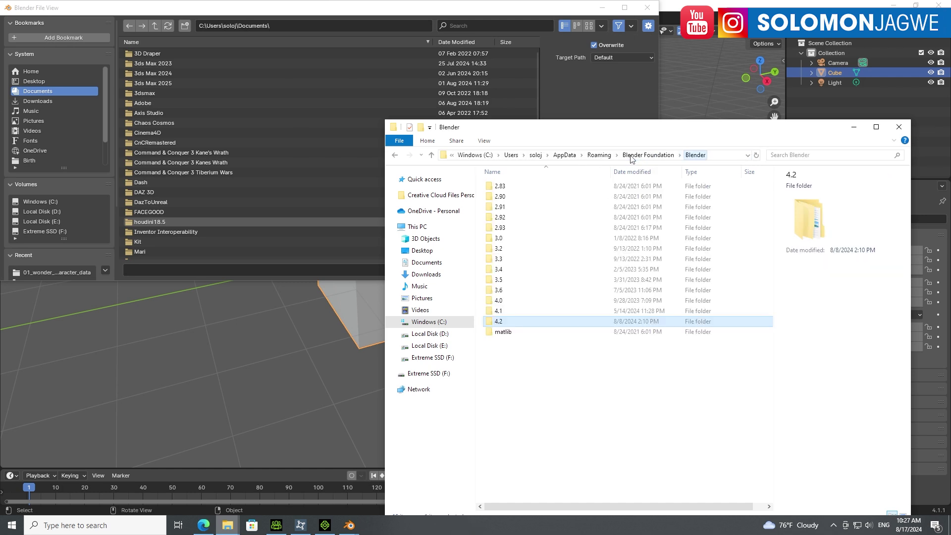
pyautogui.doubleClick(499, 312)
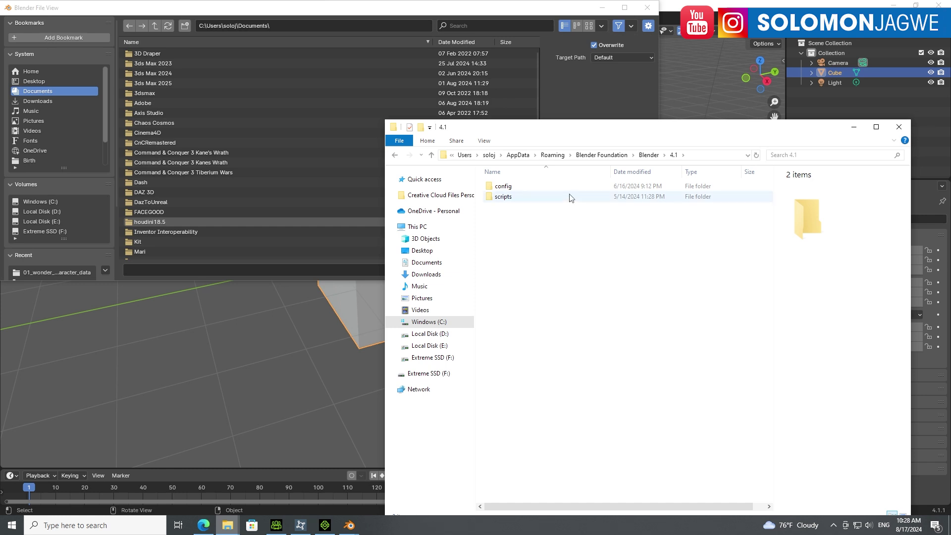
pyautogui.doubleClick(506, 199)
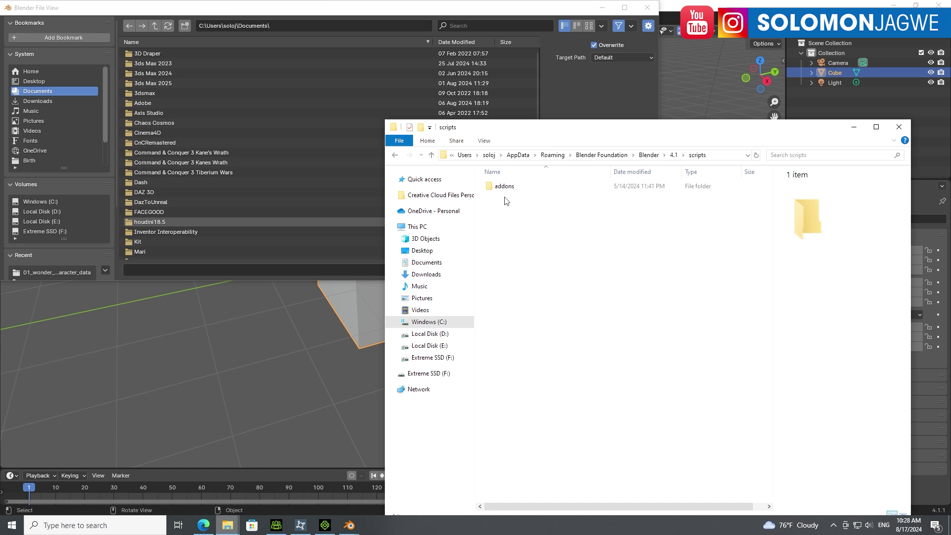
pyautogui.doubleClick(503, 188)
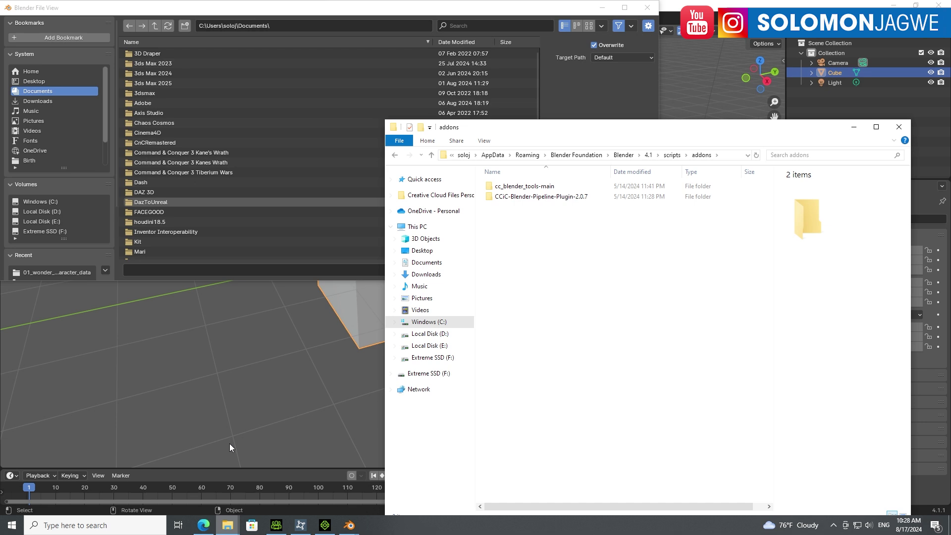
# Copy the Downloads folder path and return to Blender's add-on file browser path field.
pyautogui.moveTo(236, 528)
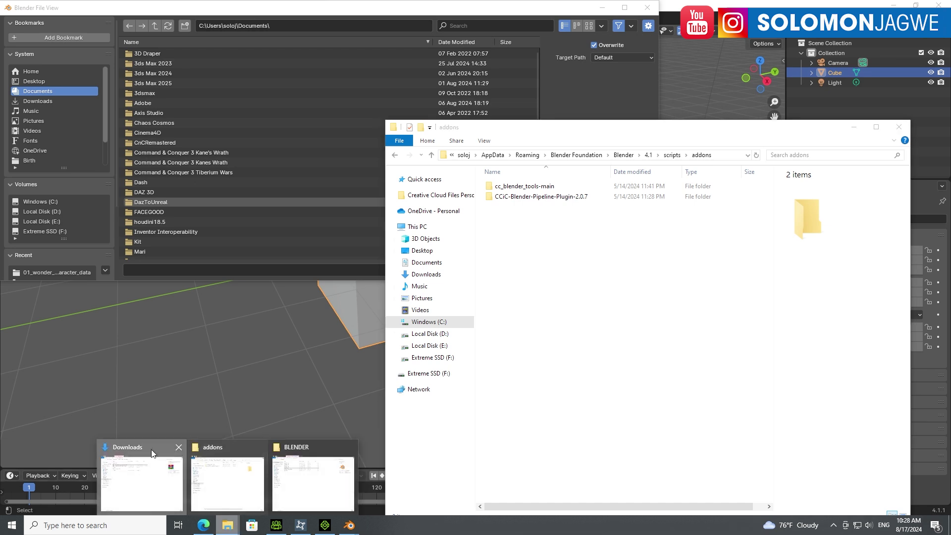
pyautogui.click(143, 483)
pyautogui.click(548, 51)
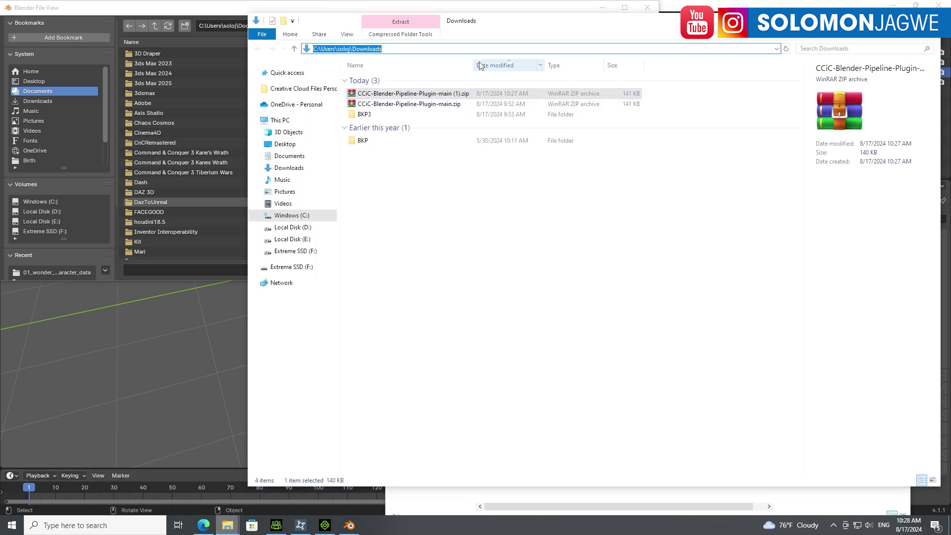
pyautogui.rightClick(381, 50)
pyautogui.click(275, 80)
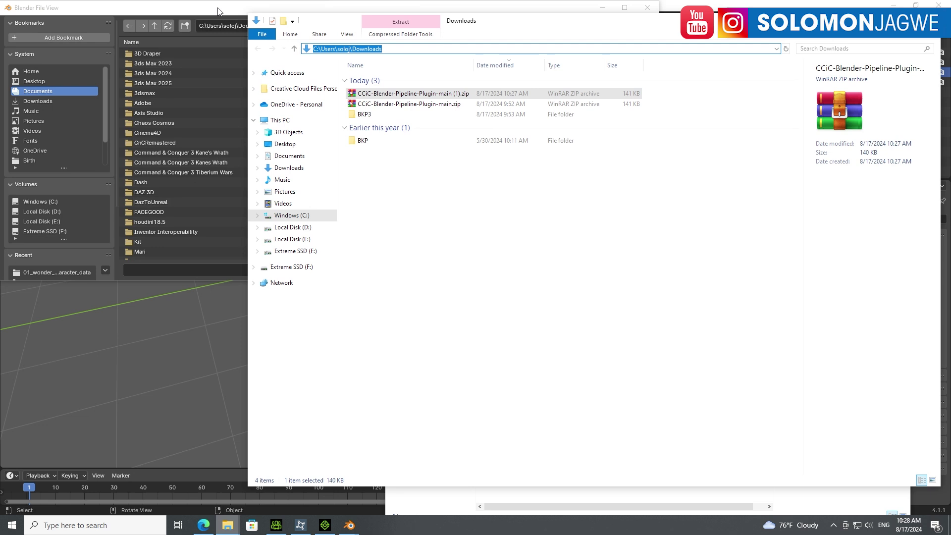
pyautogui.click(238, 26)
pyautogui.click(260, 27)
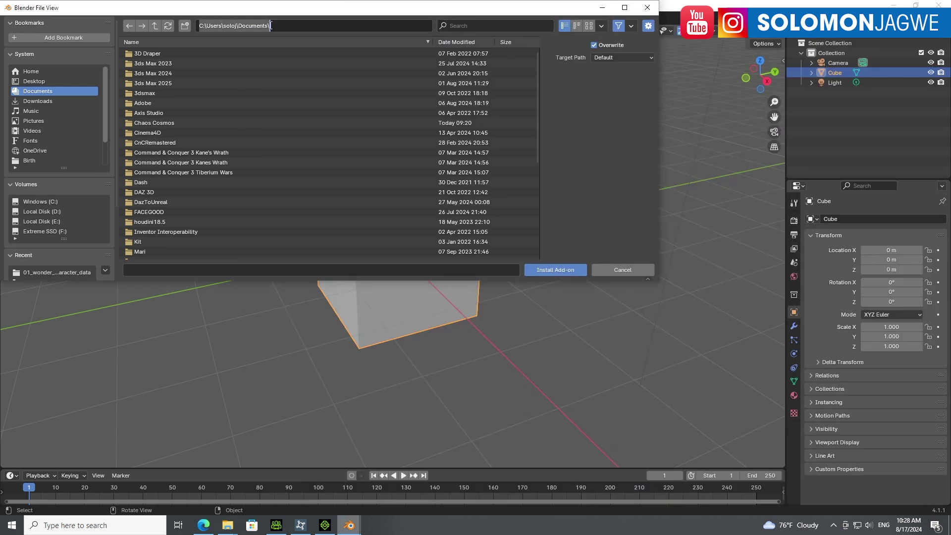
# Install CCiC-Blender-Pipeline-Plugin-main.zip from the pasted Downloads path.
pyautogui.hotkey('ctrl', 'v')
pyautogui.press('Return')
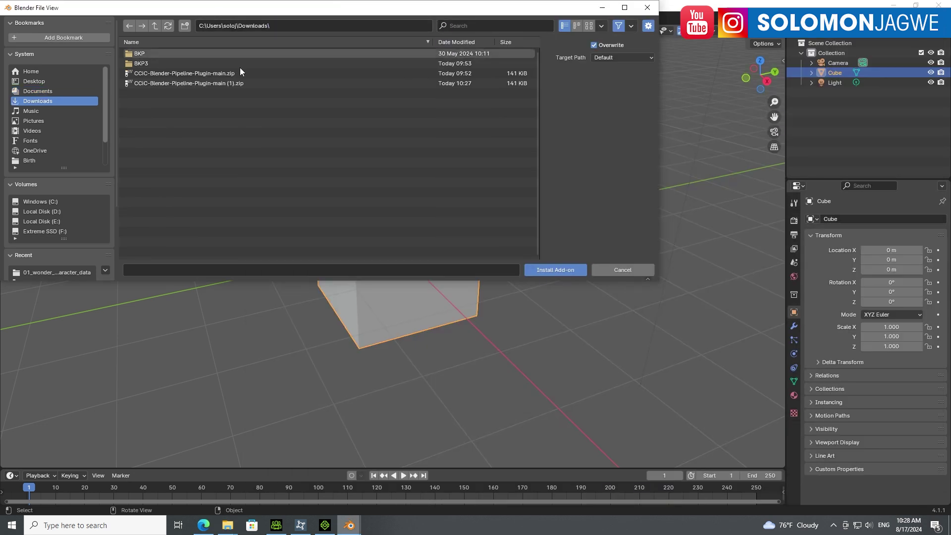
pyautogui.click(190, 73)
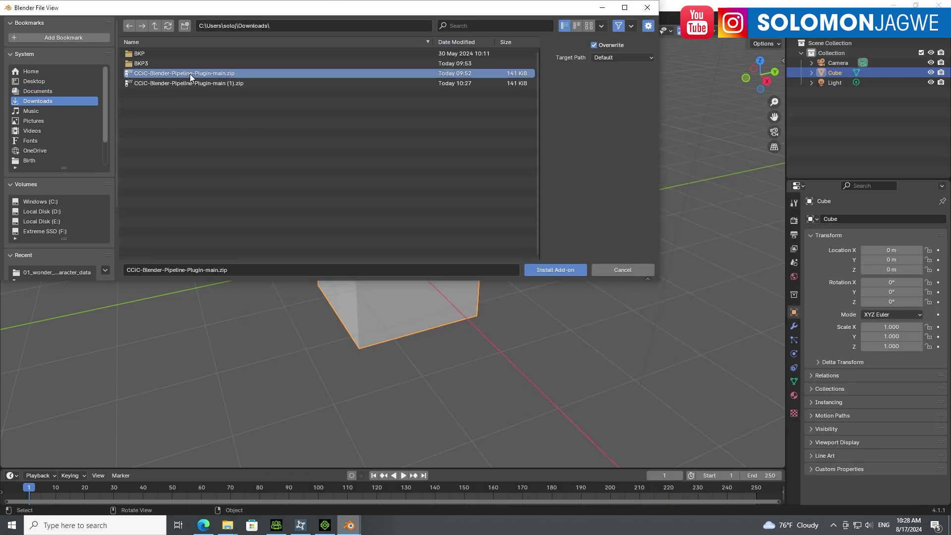
pyautogui.click(549, 270)
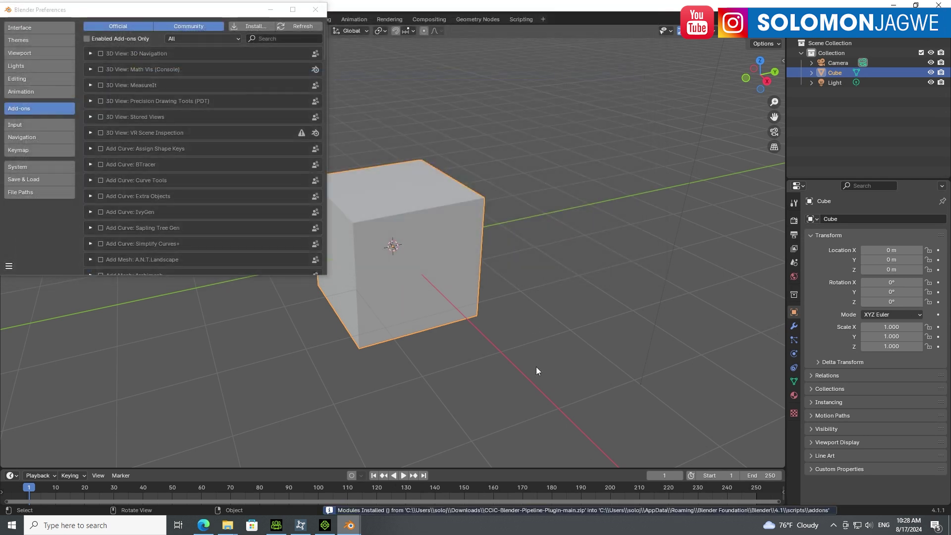
# Review the install log, filter add-ons by 'cc', and close Preferences.
pyautogui.click(433, 510)
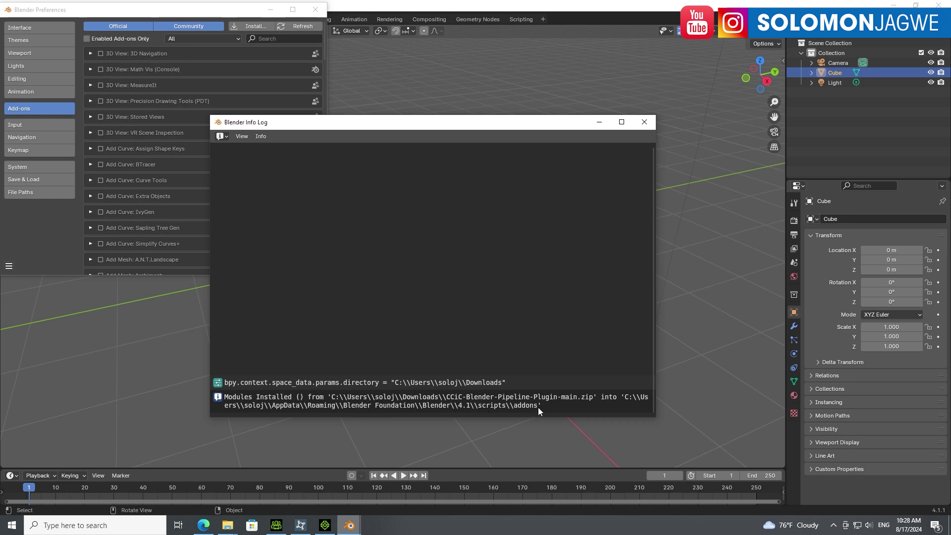
pyautogui.click(645, 122)
pyautogui.click(277, 39)
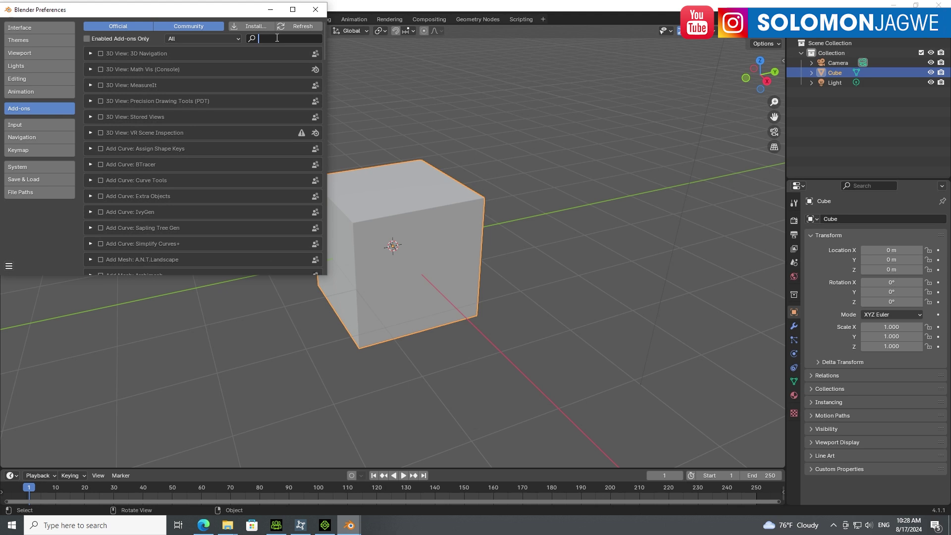
pyautogui.write('cc')
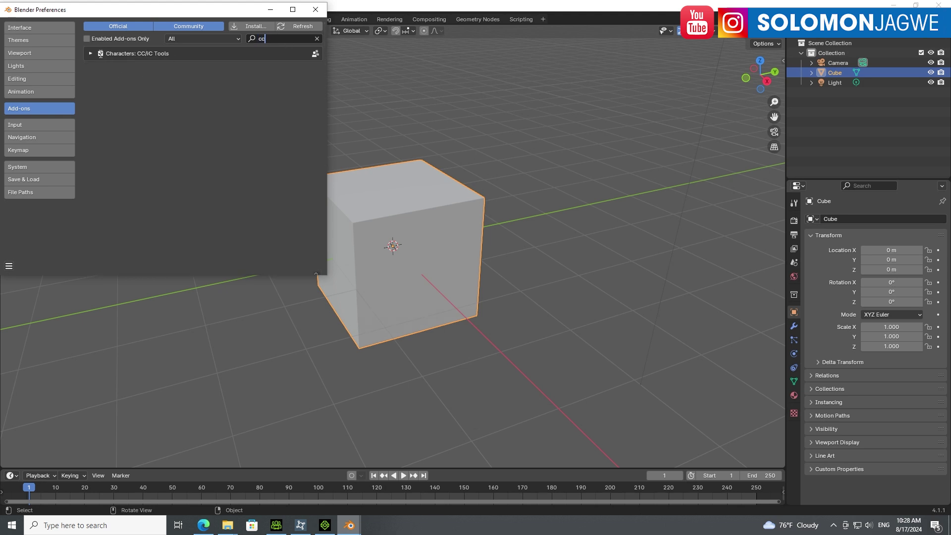
pyautogui.click(315, 10)
pyautogui.click(540, 227)
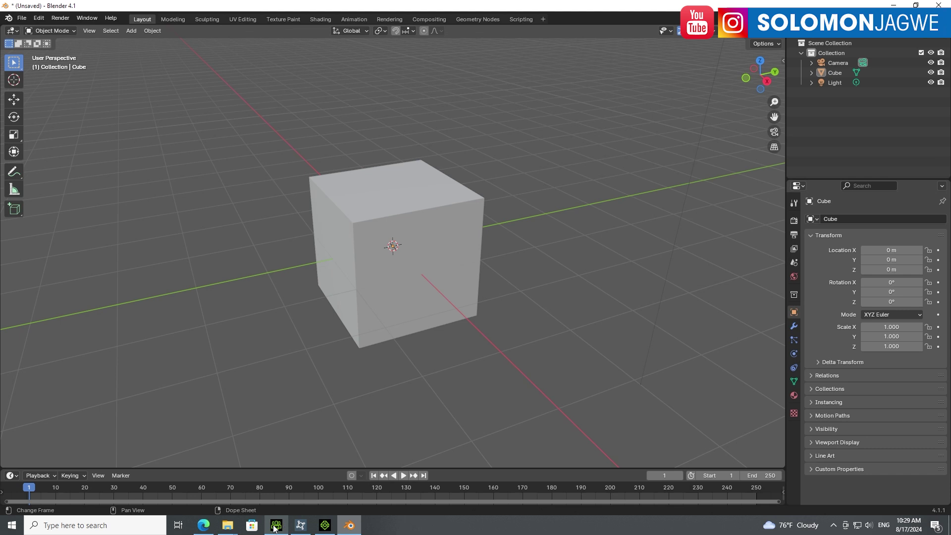
# In iClone 8, rewind Nankya's dance, scrub it to frame 292, and show Motion editing options.
pyautogui.moveTo(280, 531)
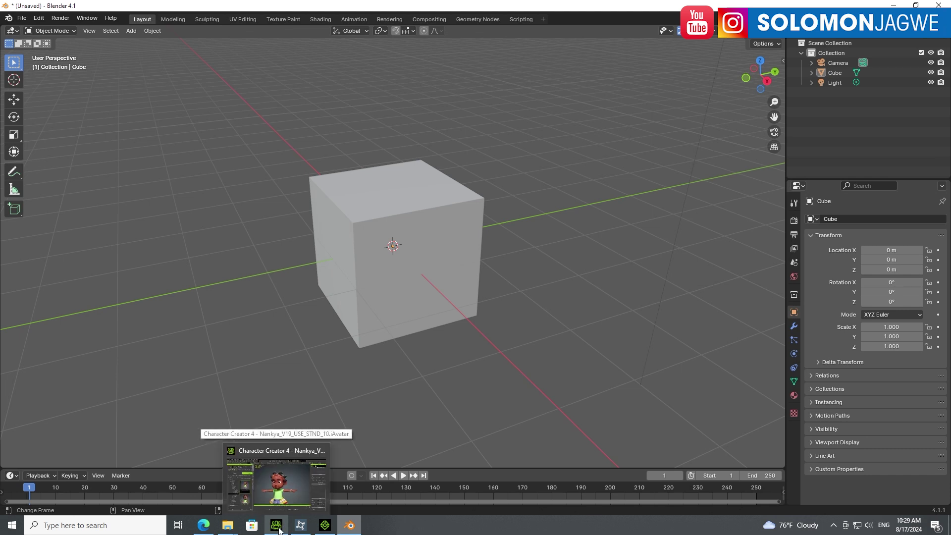
pyautogui.click(325, 526)
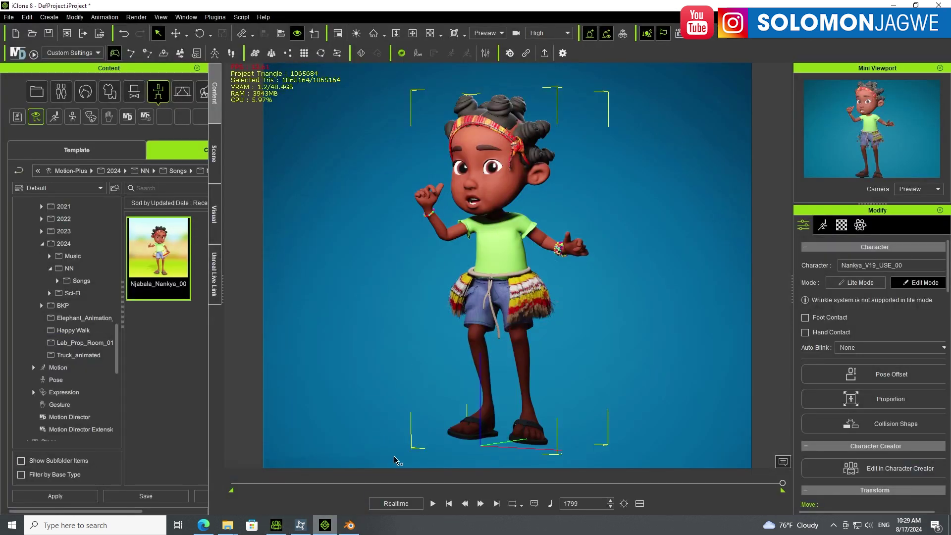
pyautogui.click(449, 503)
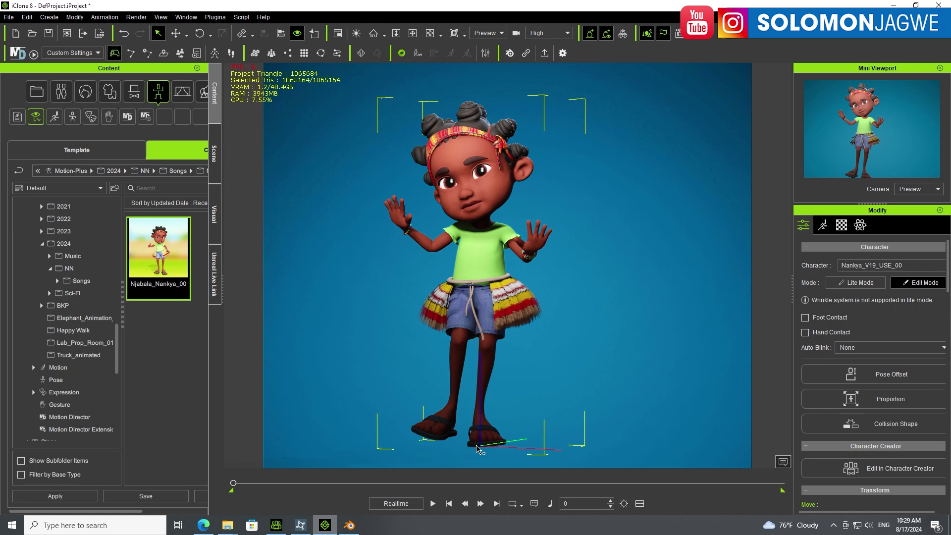
pyautogui.moveTo(233, 484); pyautogui.dragTo(324, 491)
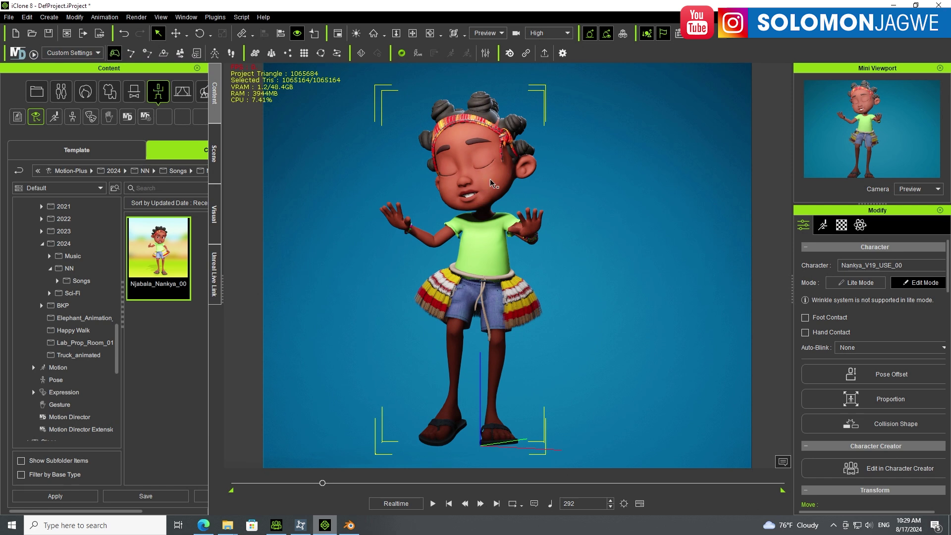
pyautogui.click(823, 225)
# Open Face Puppet, dismiss the expression data warning, and pick the mouth feature.
pyautogui.click(890, 449)
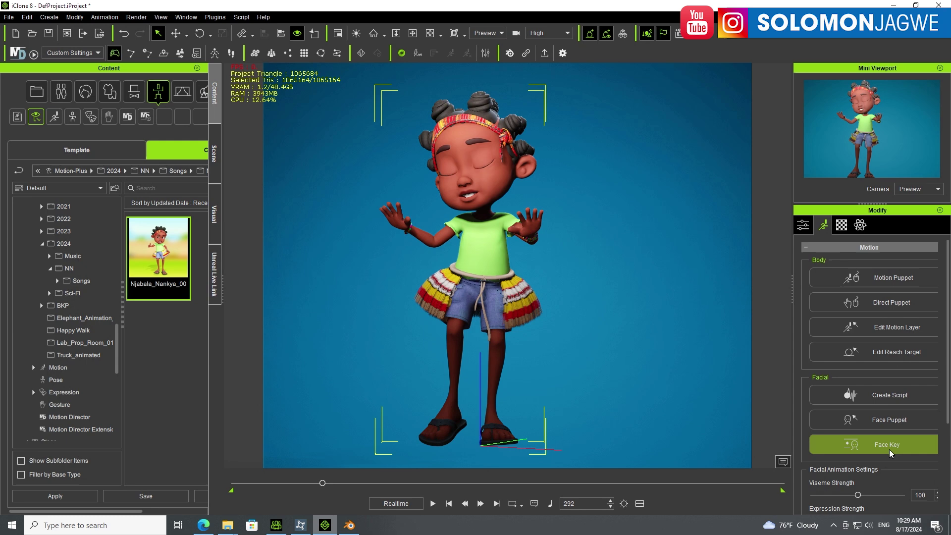
pyautogui.click(884, 425)
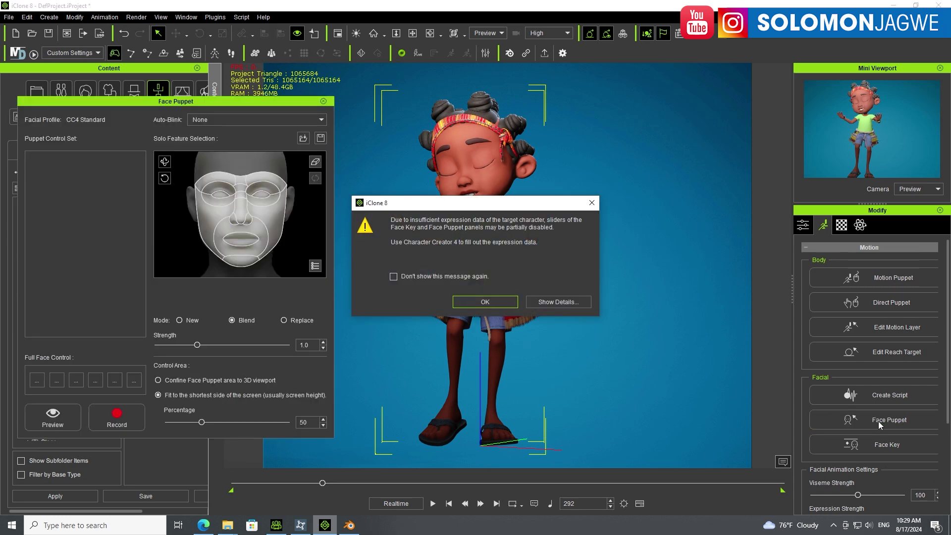
pyautogui.click(494, 301)
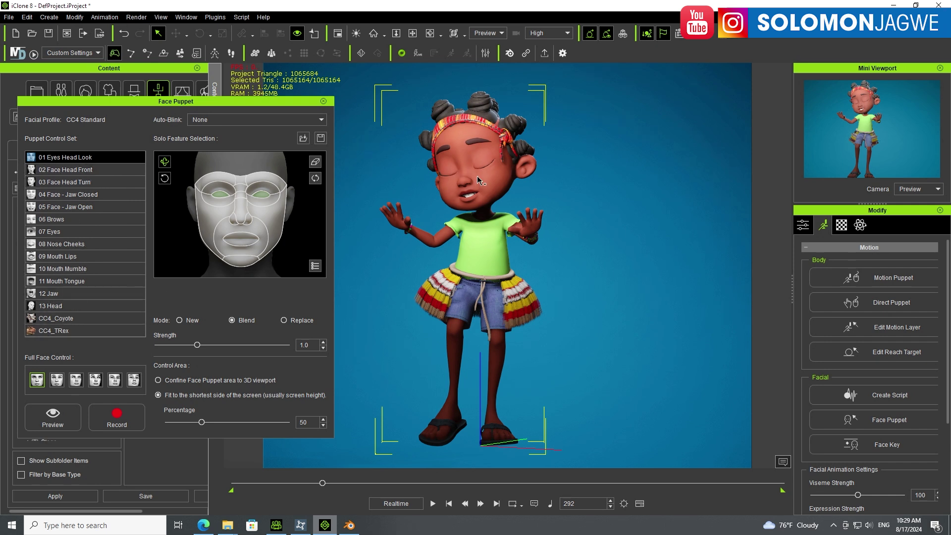
pyautogui.click(249, 242)
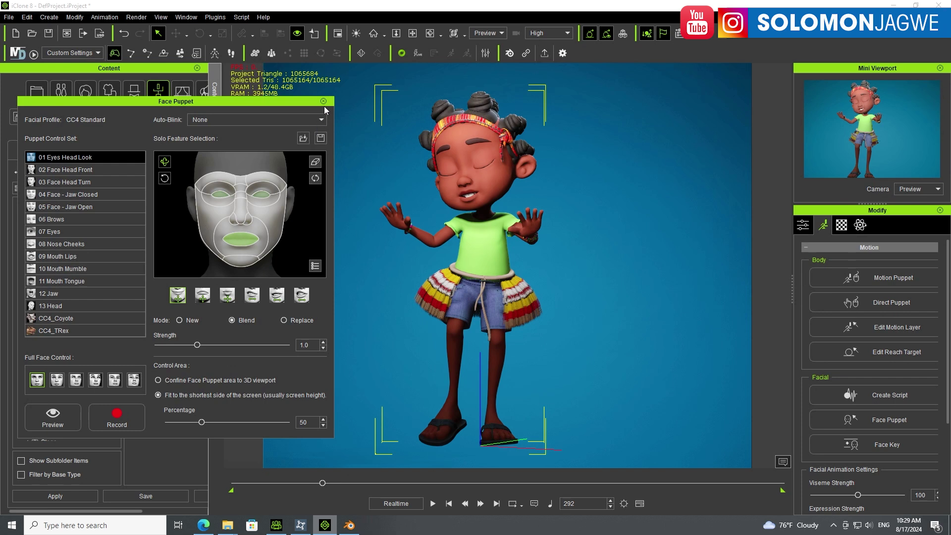
# Try the 02 Face Head Front and 04 Face - Jaw Closed sets and a full-face preset, then close.
pyautogui.click(73, 170)
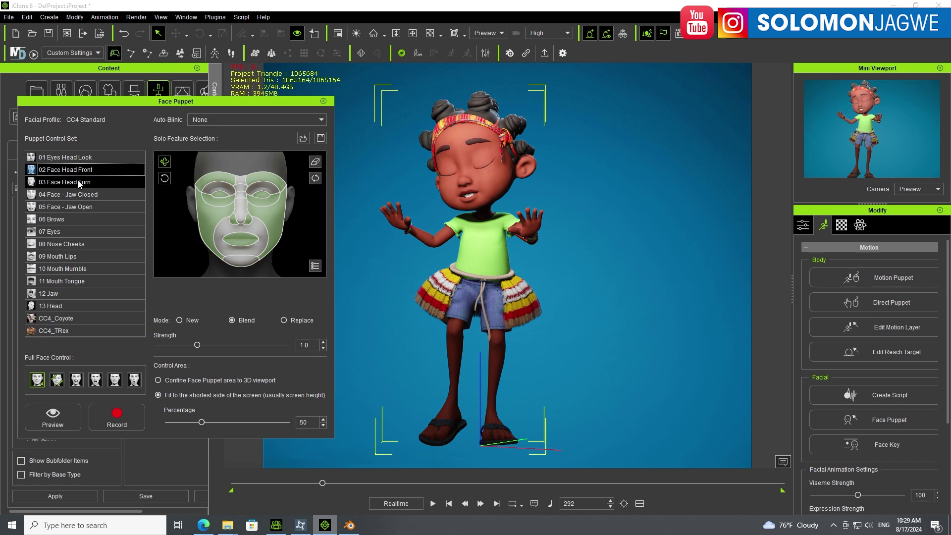
pyautogui.click(78, 195)
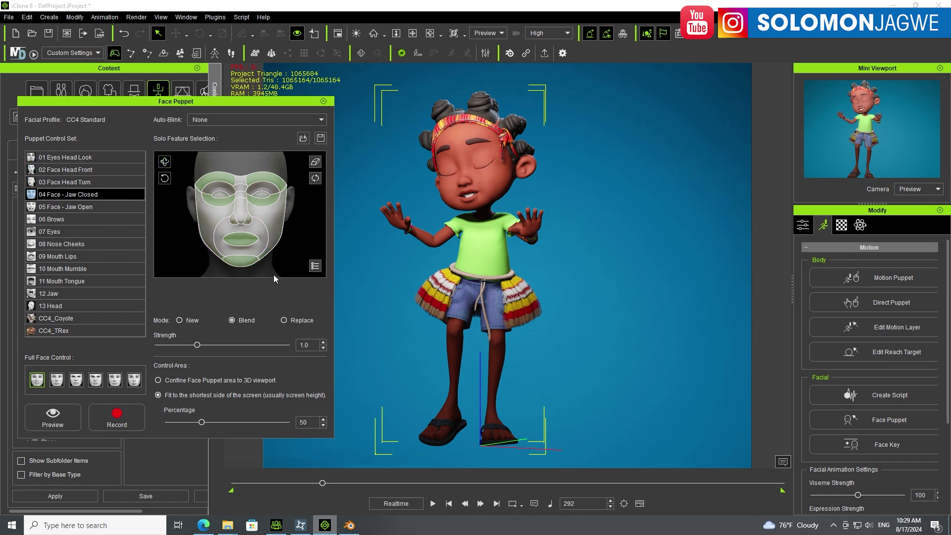
pyautogui.click(60, 380)
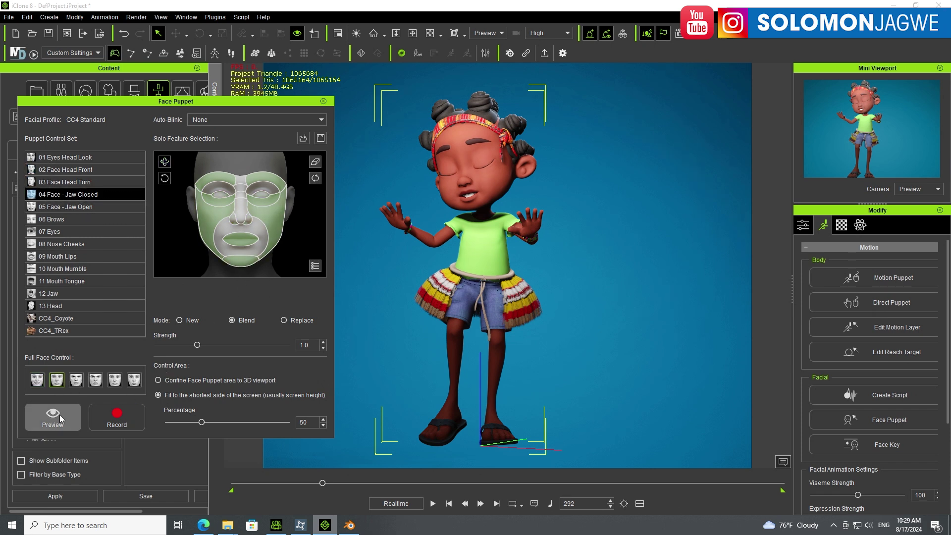
pyautogui.click(323, 102)
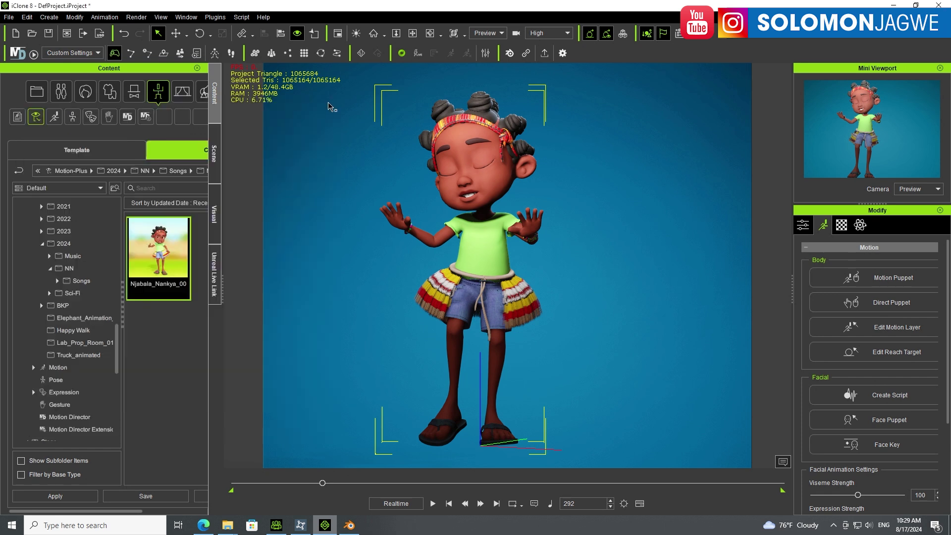
# Key the chin in Face Key to Jaw_Open 20 and Jaw_L 13 at frame 0, previewing playback.
pyautogui.click(898, 445)
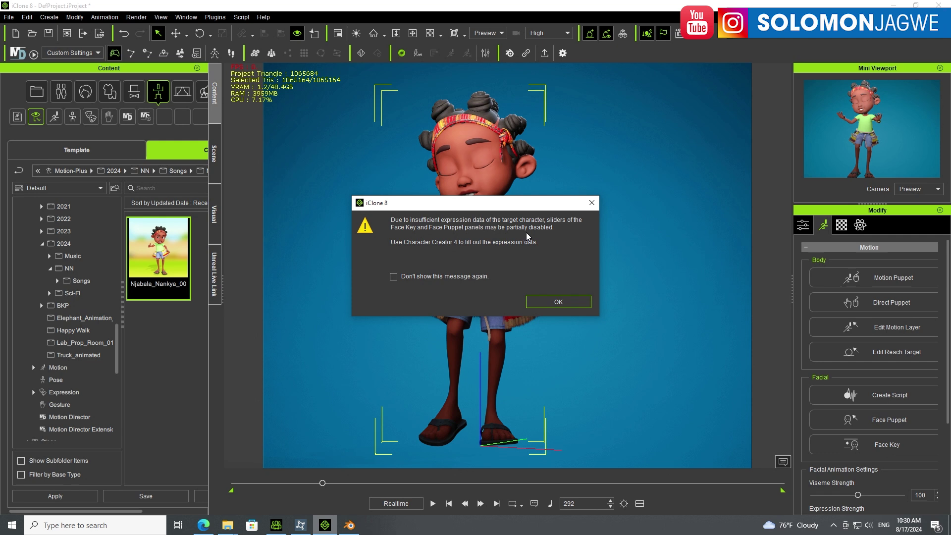
pyautogui.click(555, 301)
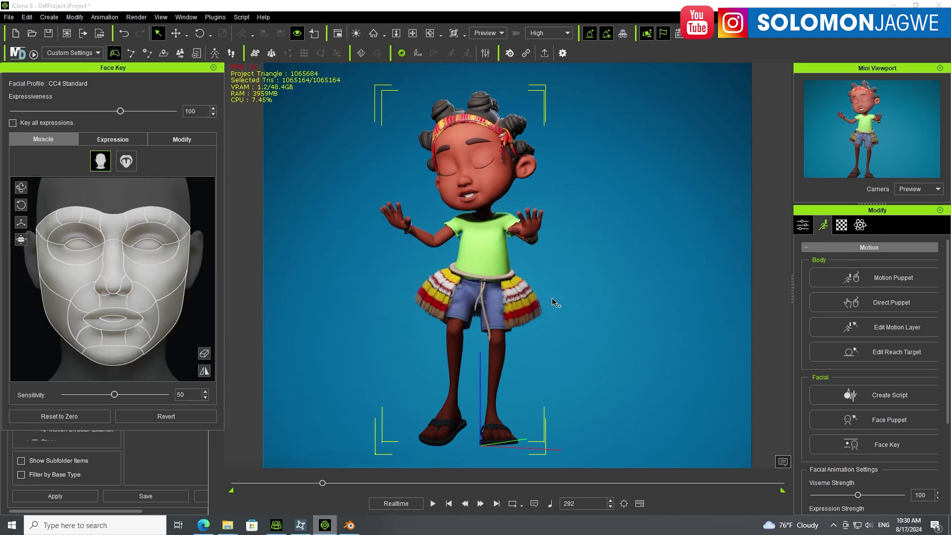
pyautogui.click(129, 360)
pyautogui.moveTo(196, 308)
pyautogui.mouseDown()
pyautogui.moveTo(194, 323)
pyautogui.moveTo(199, 312)
pyautogui.mouseUp()
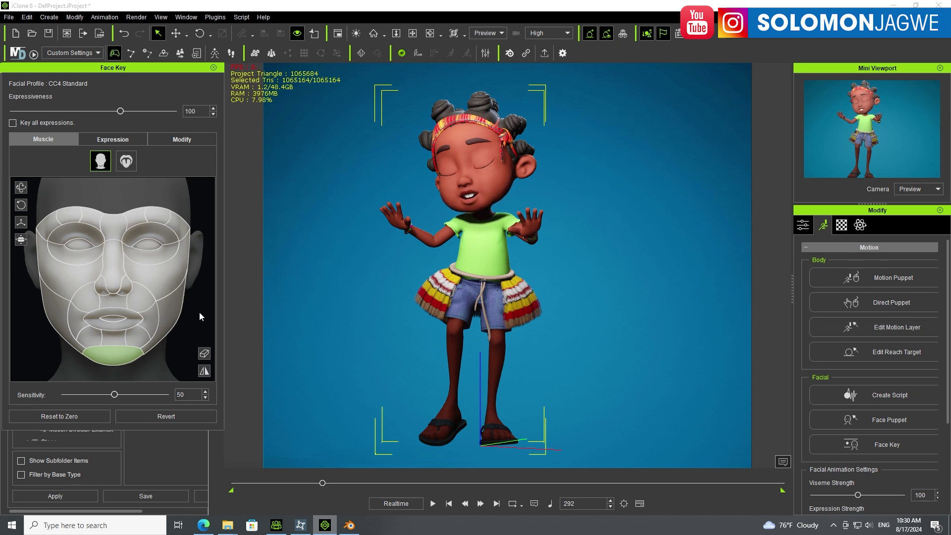
pyautogui.click(434, 503)
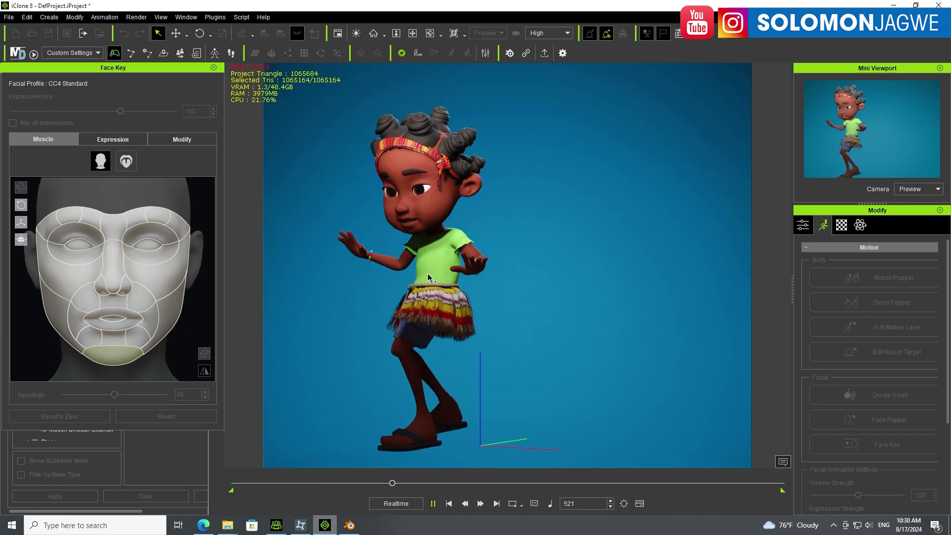
pyautogui.click(449, 503)
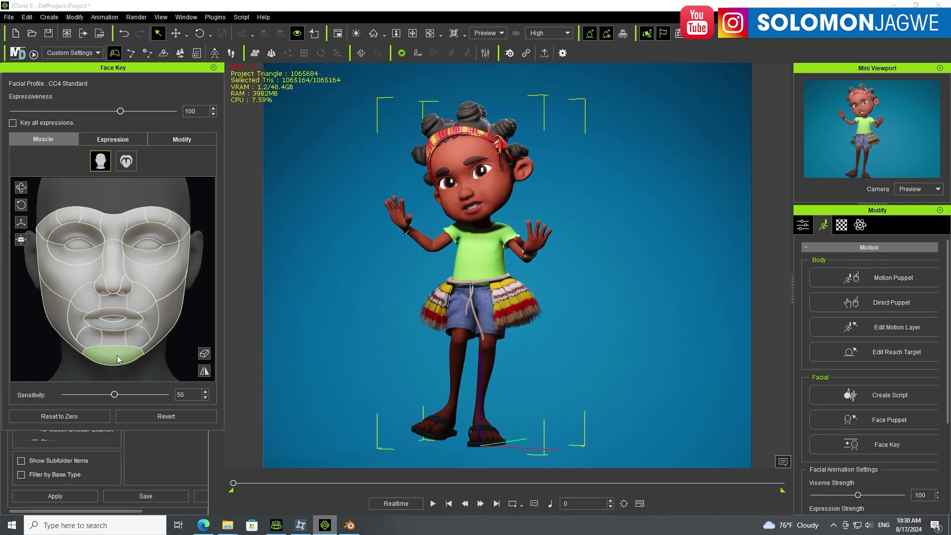
pyautogui.click(187, 138)
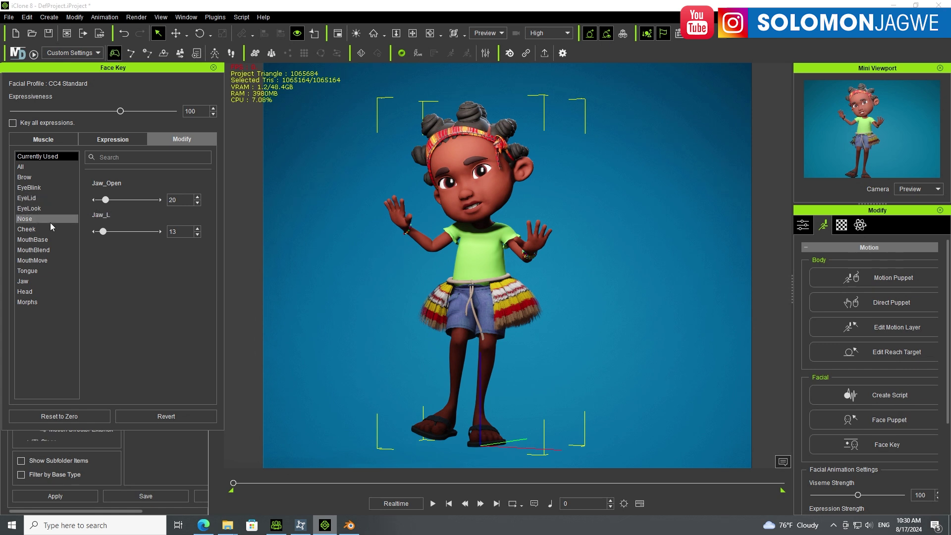
# Set MouthBase Mouth_Smile_L to 43 and Mouth_Smile_R to 56, preview, and close Face Key.
pyautogui.click(39, 241)
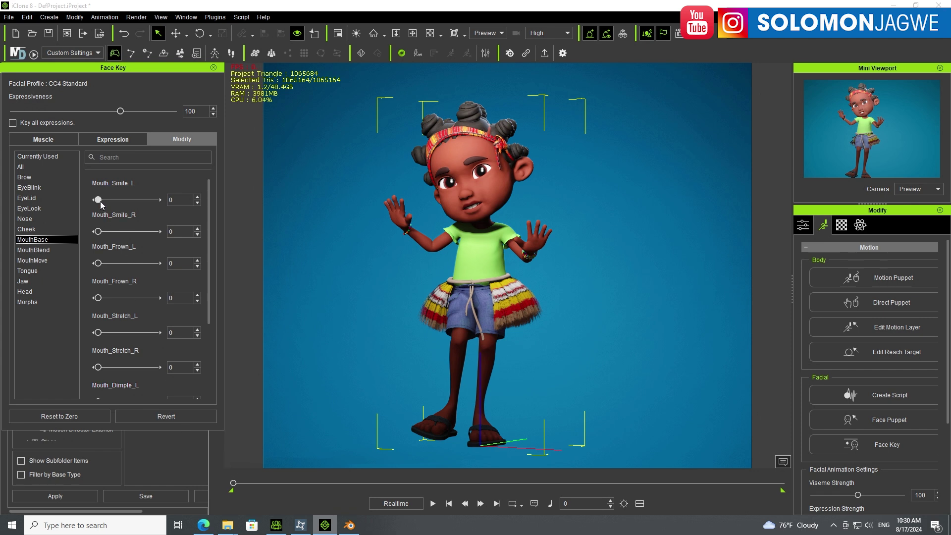
pyautogui.moveTo(99, 200); pyautogui.dragTo(112, 200)
pyautogui.moveTo(98, 232); pyautogui.dragTo(119, 232)
pyautogui.click(433, 503)
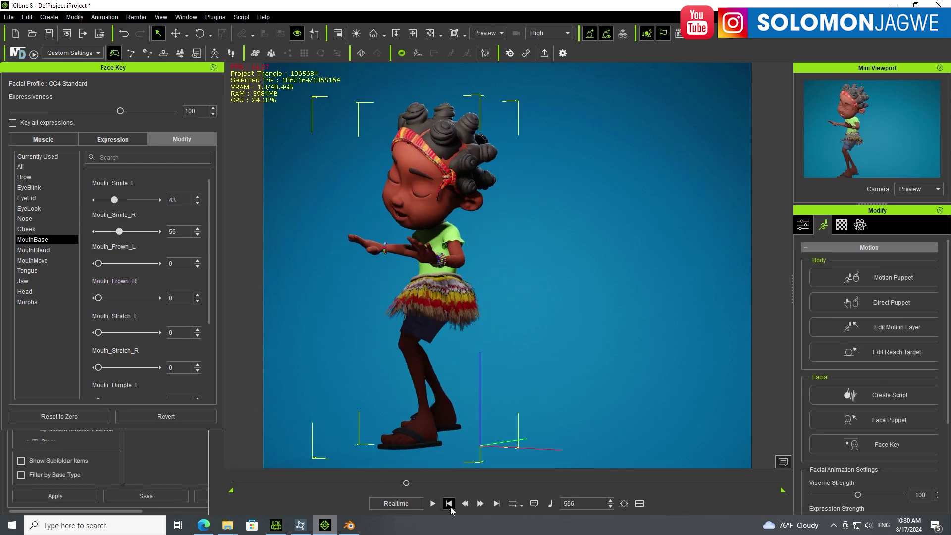
pyautogui.click(434, 505)
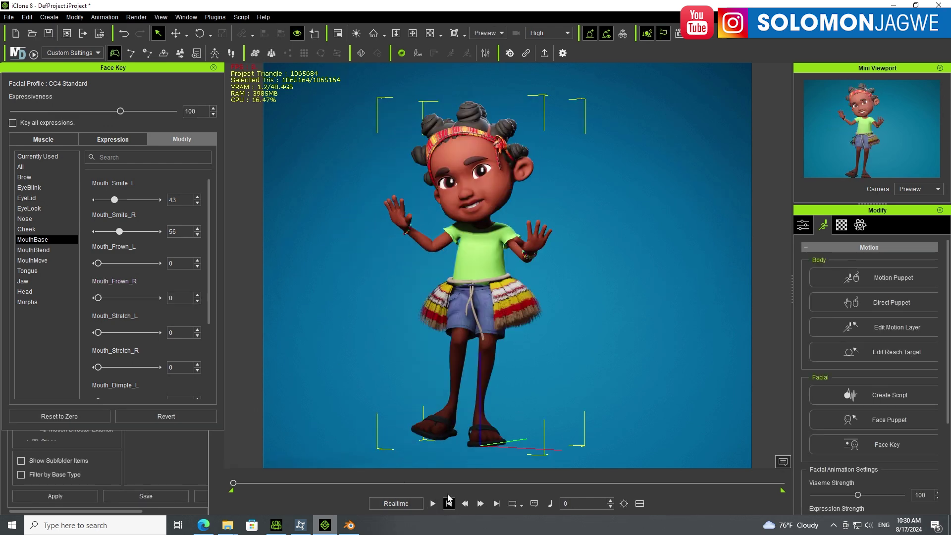
pyautogui.click(214, 70)
pyautogui.click(214, 69)
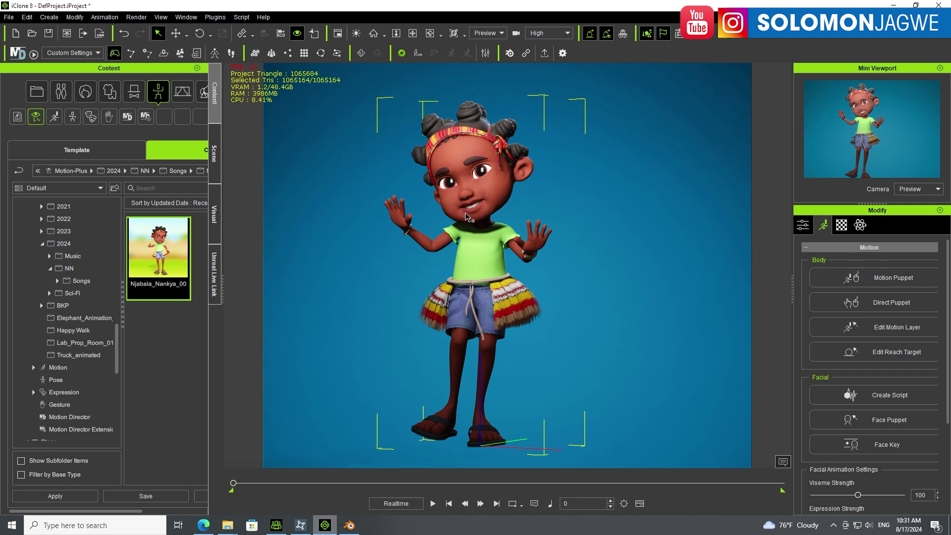
pyautogui.click(218, 18)
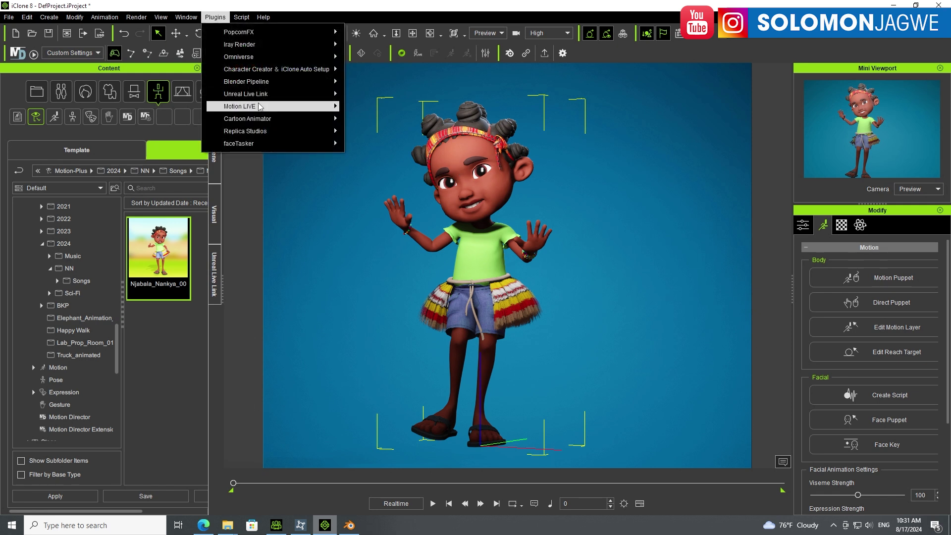
pyautogui.moveTo(260, 106)
pyautogui.click(632, 179)
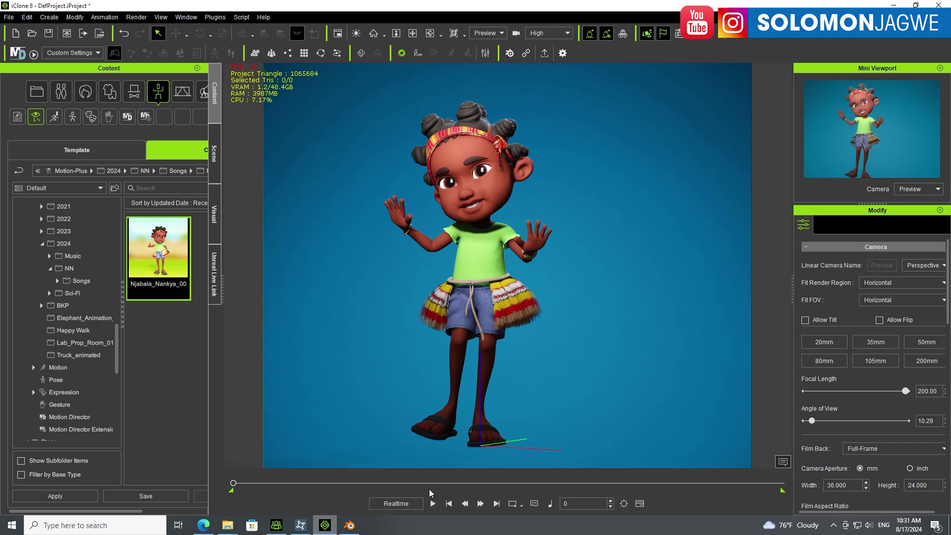
pyautogui.moveTo(234, 483); pyautogui.dragTo(528, 461)
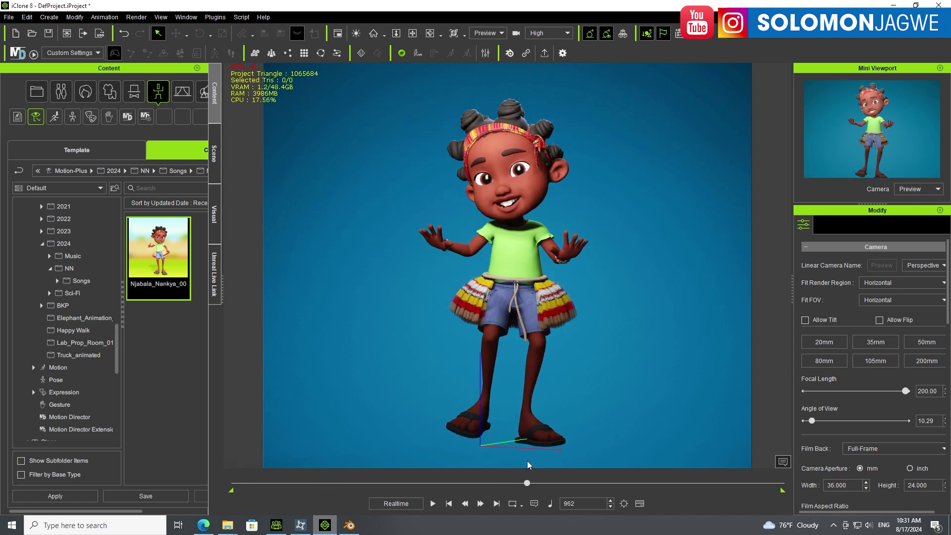
pyautogui.click(433, 504)
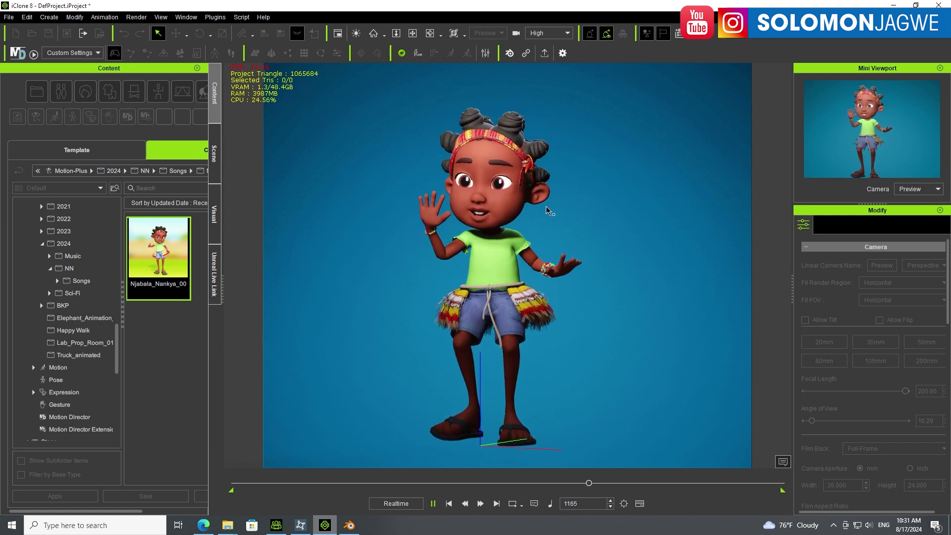
pyautogui.press('space')
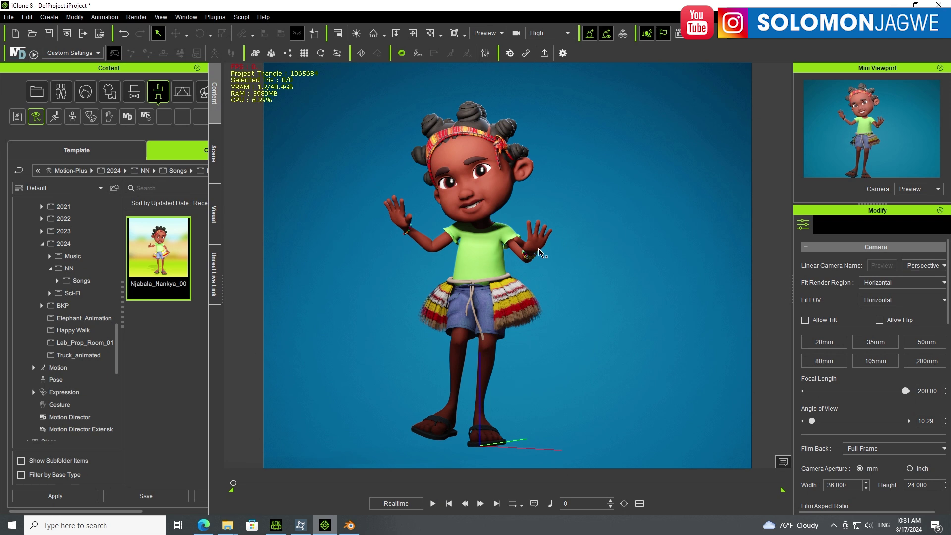
# Un-maximize the iClone window, view Help > About iClone 8, then dismiss the splash.
pyautogui.click(471, 262)
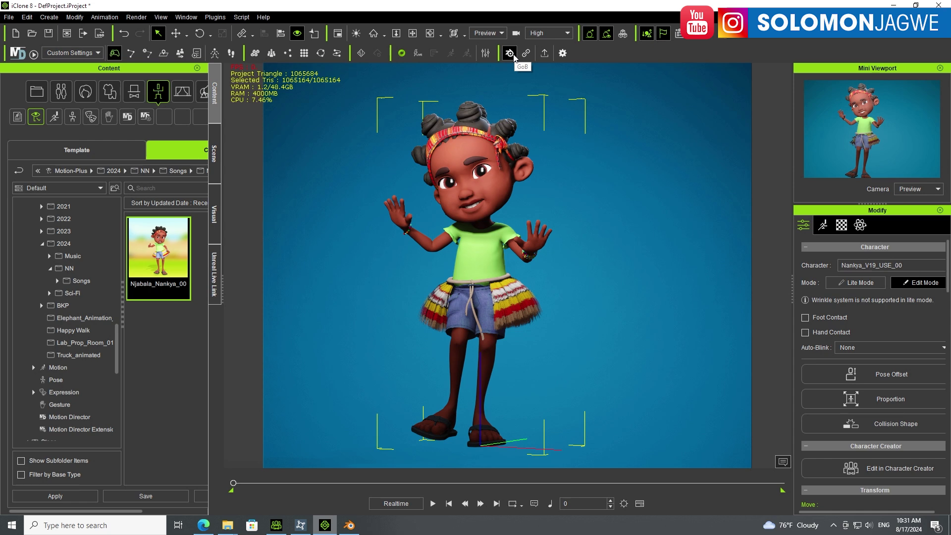
pyautogui.moveTo(363, 9); pyautogui.dragTo(361, 16)
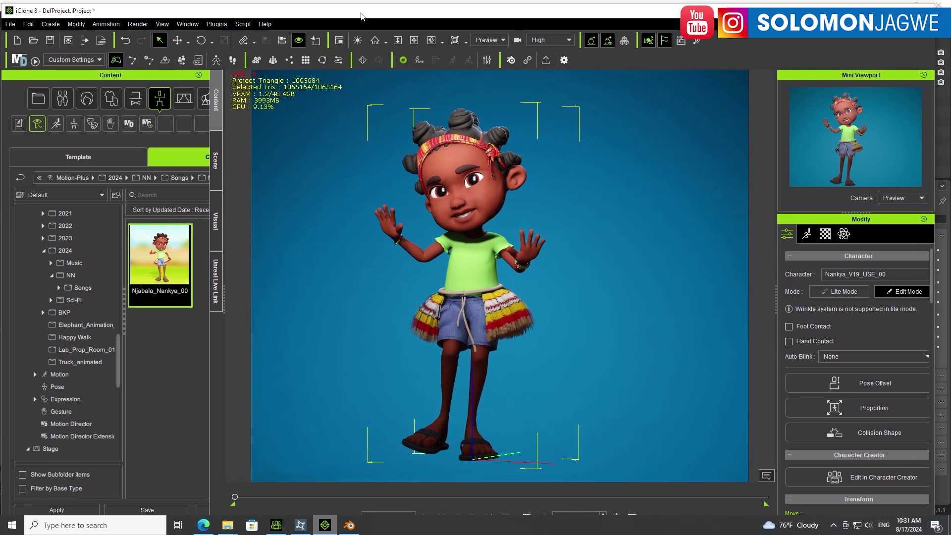
pyautogui.click(265, 24)
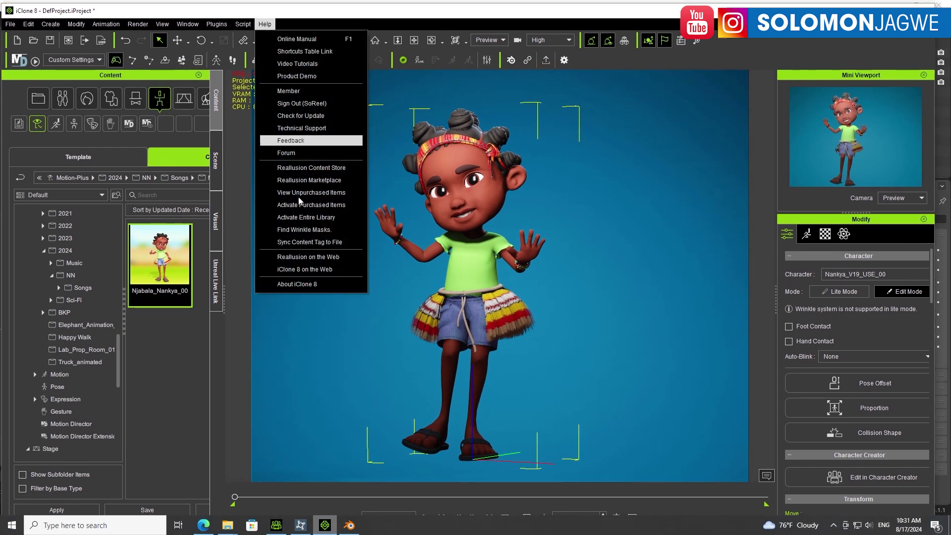
pyautogui.click(297, 284)
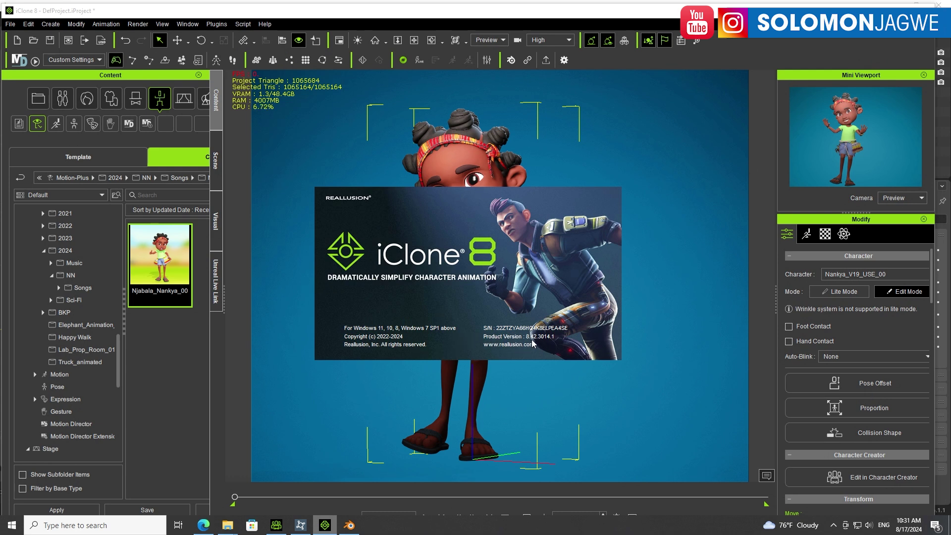
pyautogui.click(649, 263)
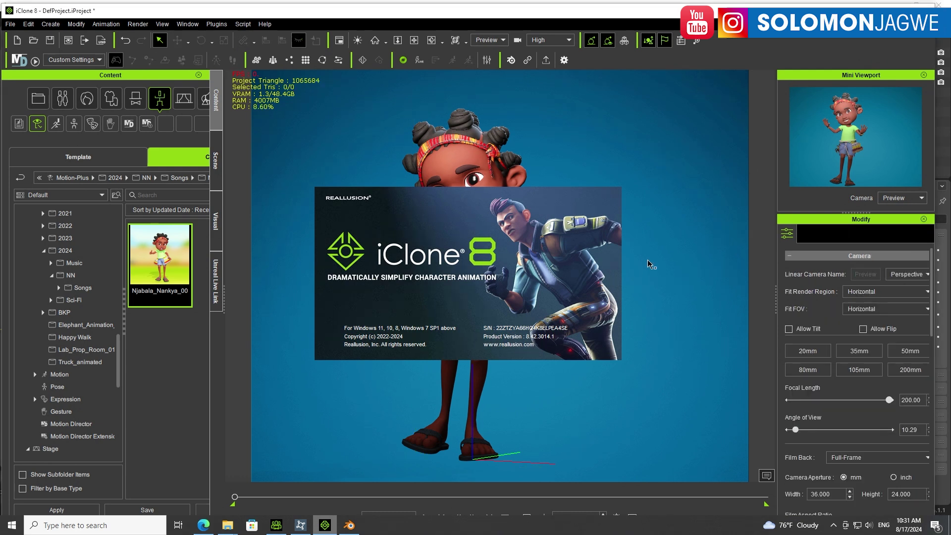
pyautogui.click(593, 276)
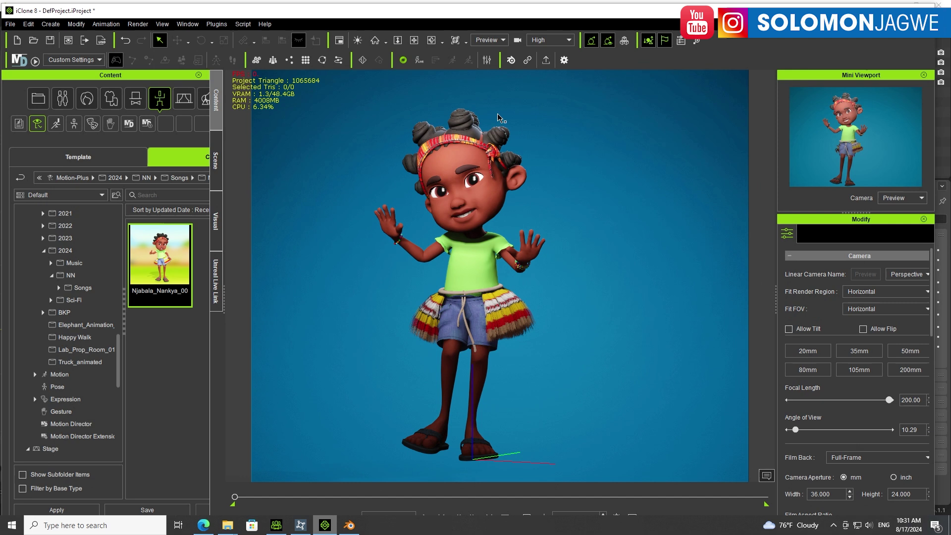
# In Blender, select the cube in the linked scene and zoom out to show its lights and camera.
pyautogui.click(511, 62)
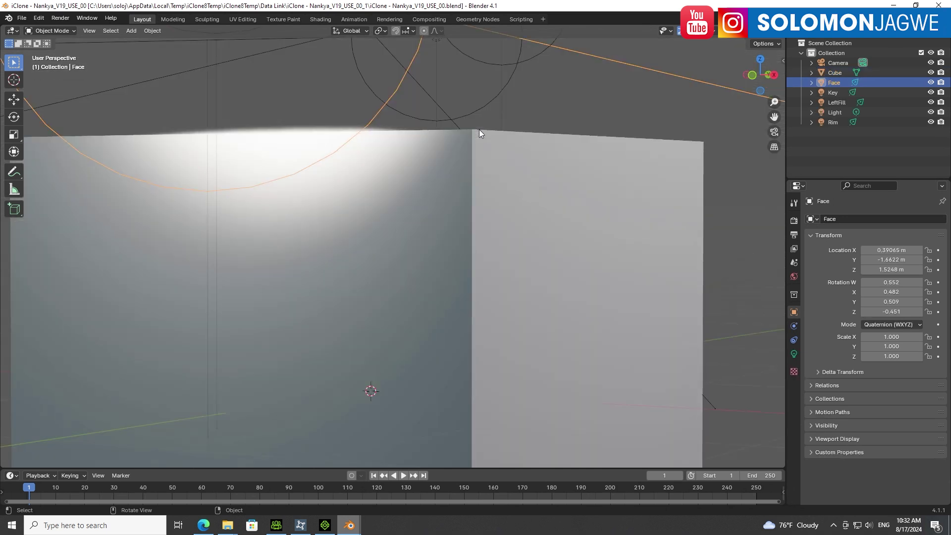
pyautogui.scroll(-6, 474, 170)
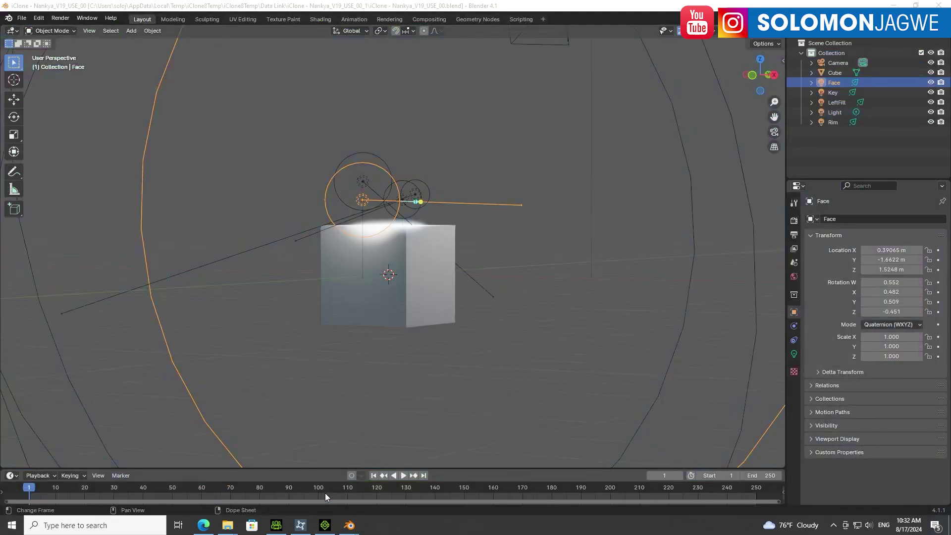
# Let iClone's Blender character export finish, then drag the Data Link (WIP) panel to the left.
pyautogui.click(325, 526)
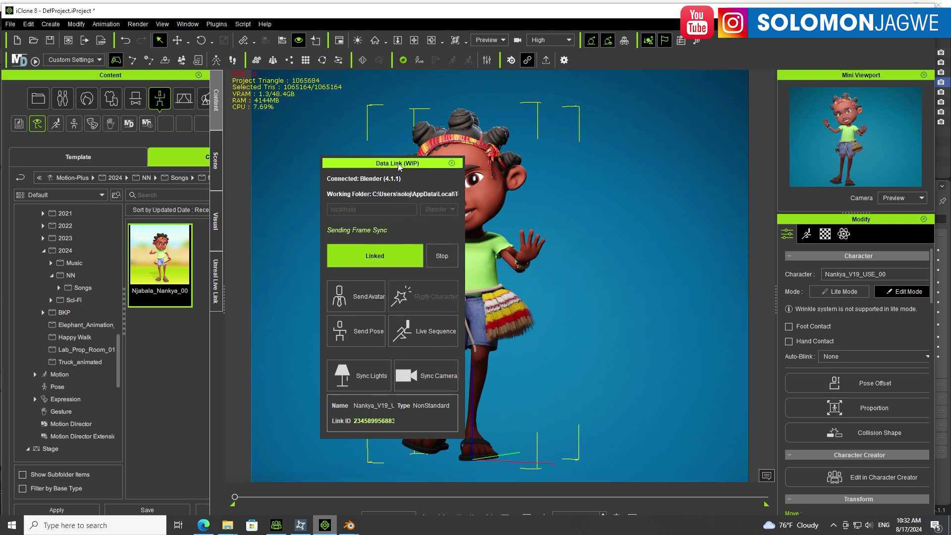
pyautogui.moveTo(399, 165); pyautogui.dragTo(259, 193)
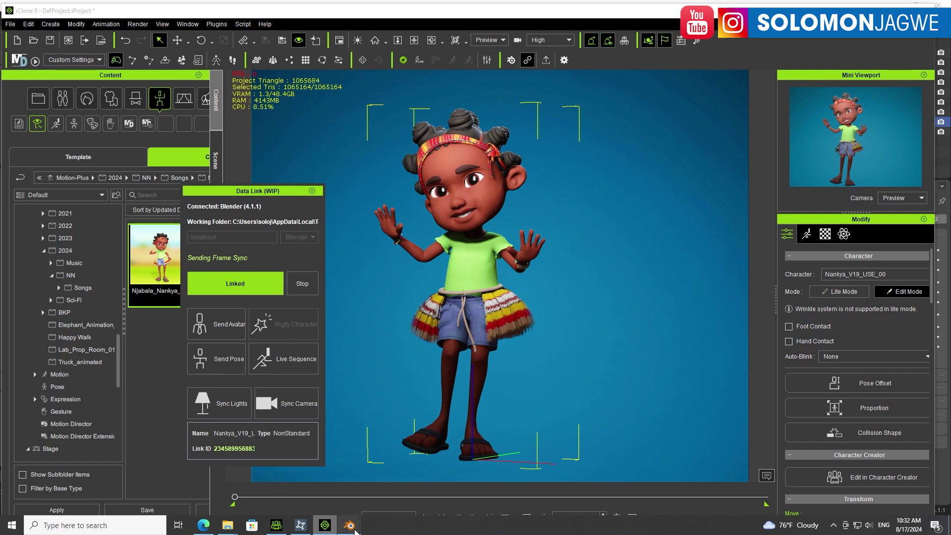
# Bring the Nankya Blender window forward and hide the Cube covering the character.
pyautogui.moveTo(350, 525)
pyautogui.click(390, 485)
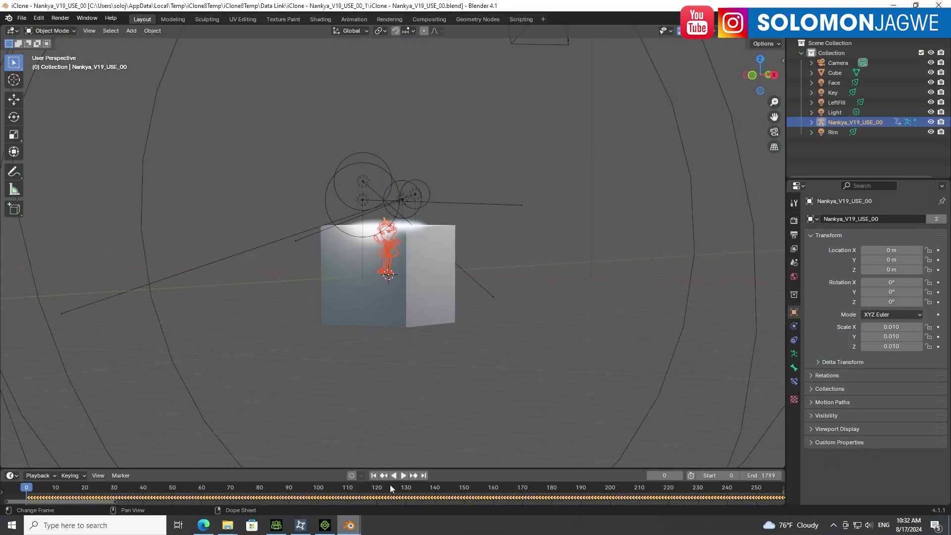
pyautogui.scroll(4, 430, 237)
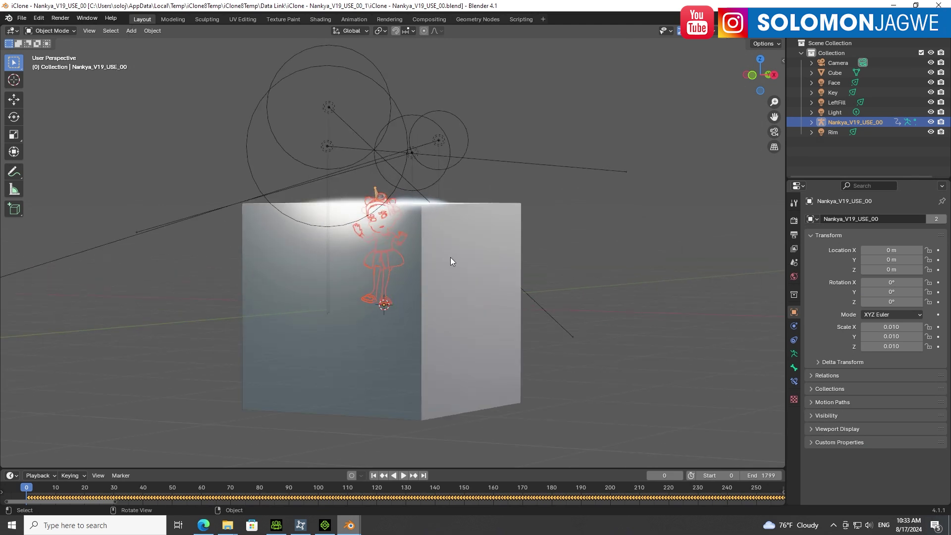
pyautogui.click(451, 261)
pyautogui.click(931, 73)
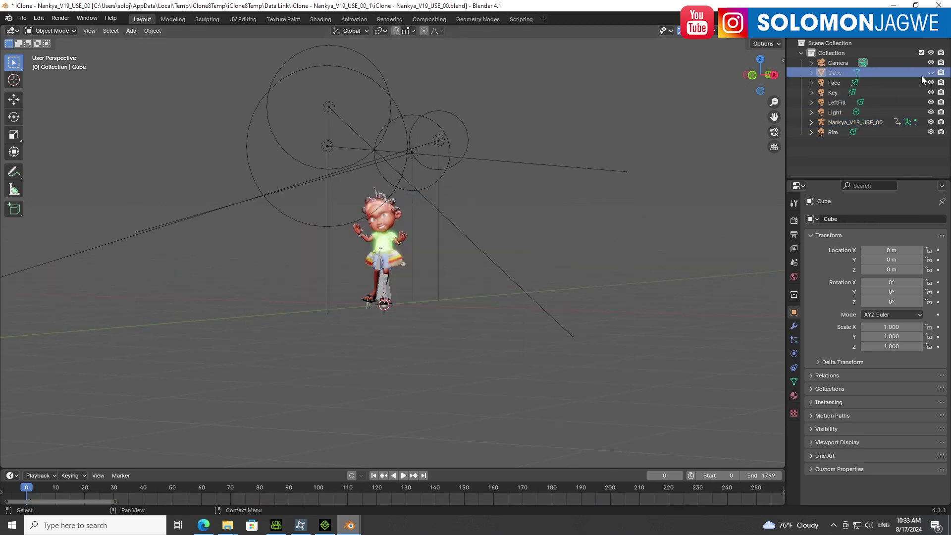
# Toggle the armature's visibility off and on, disable viewport overlays, and orbit to her side.
pyautogui.scroll(6, 439, 265)
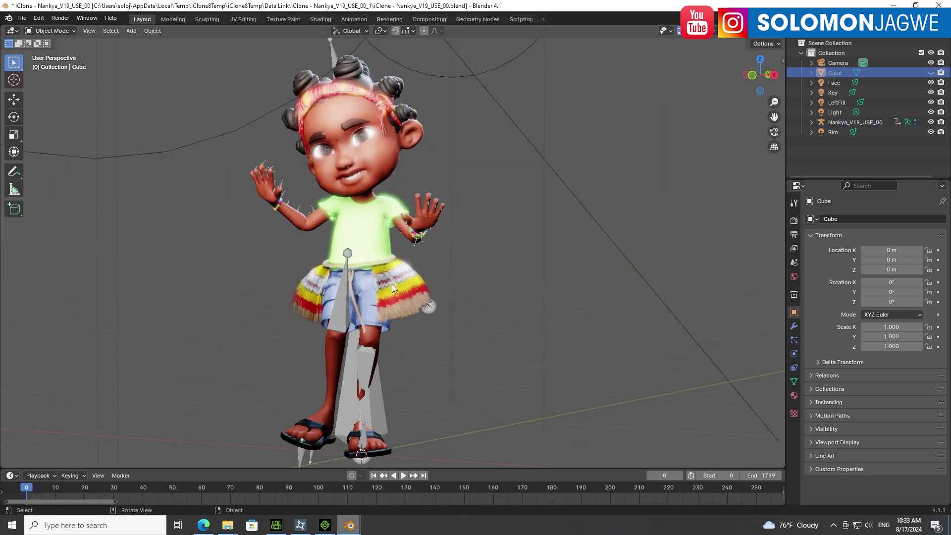
pyautogui.click(931, 121)
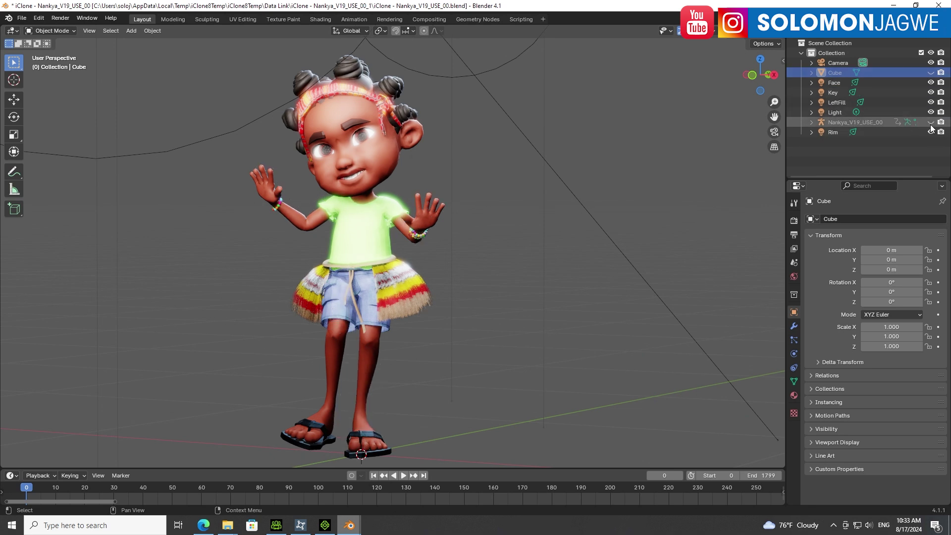
pyautogui.click(931, 122)
pyautogui.click(701, 30)
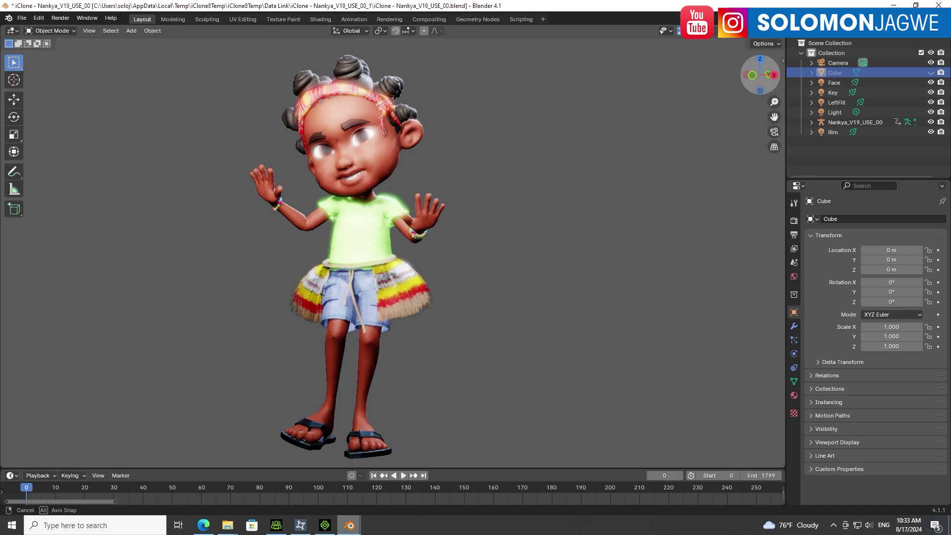
pyautogui.moveTo(760, 74); pyautogui.dragTo(513, 236)
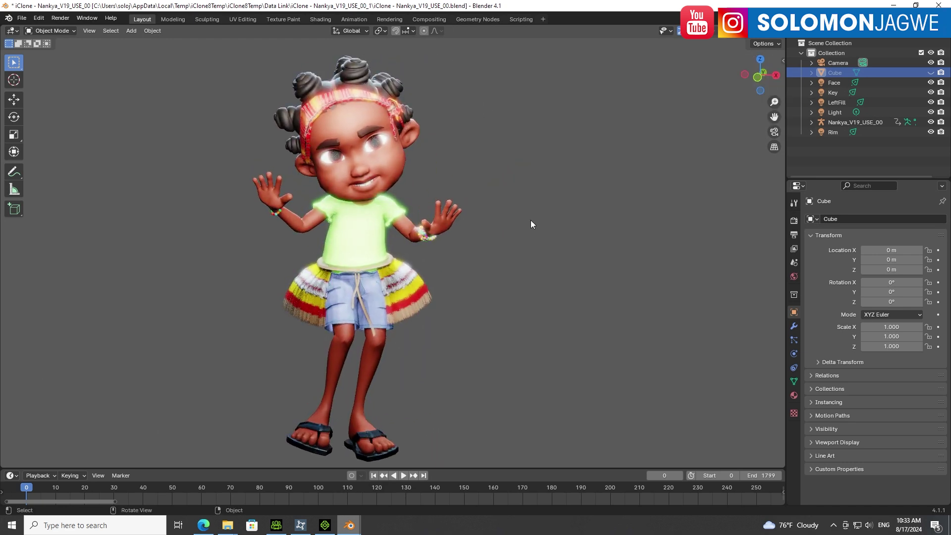
# Look through the scene camera, then return to the free perspective view.
pyautogui.click(774, 132)
pyautogui.scroll(4, 405, 223)
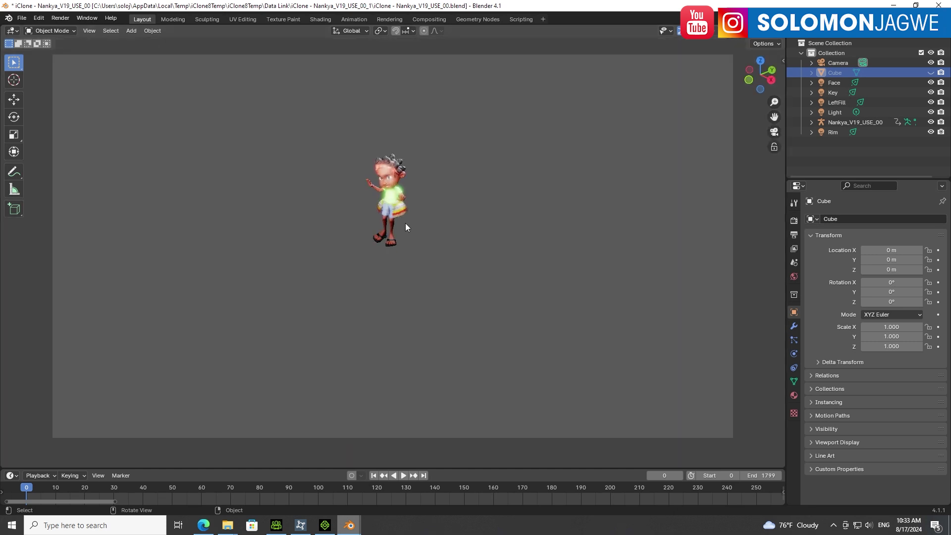
pyautogui.scroll(-2, 414, 183)
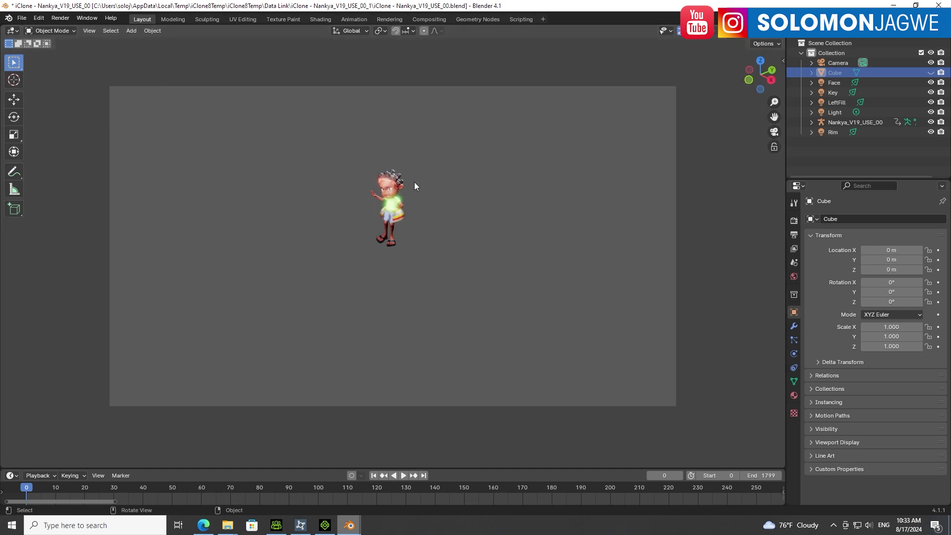
pyautogui.click(775, 133)
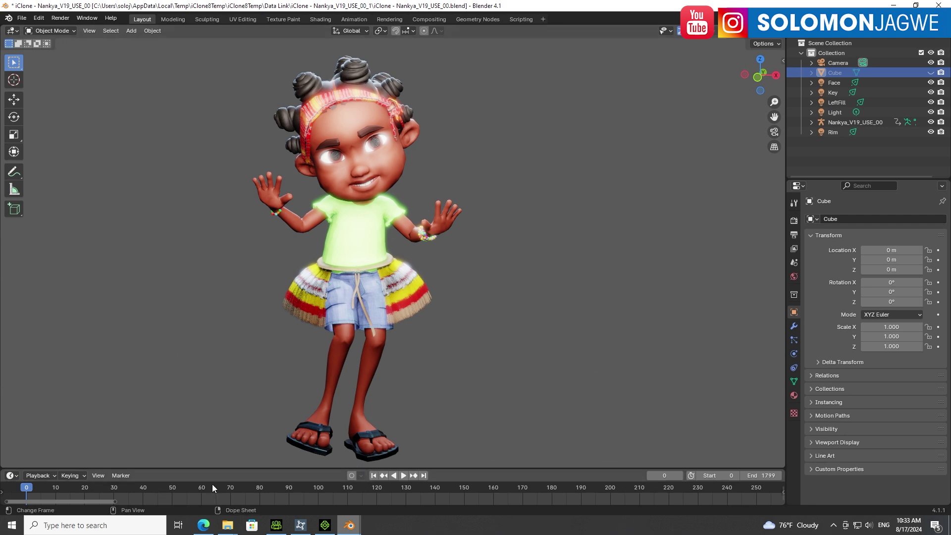
# After a test play, set Playback Sync to Frame Dropping.
pyautogui.click(403, 475)
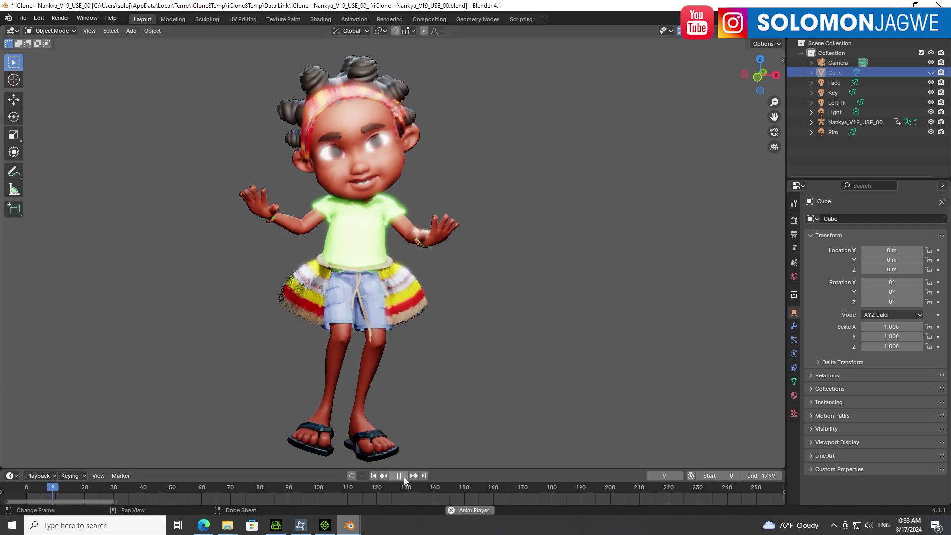
pyautogui.click(400, 476)
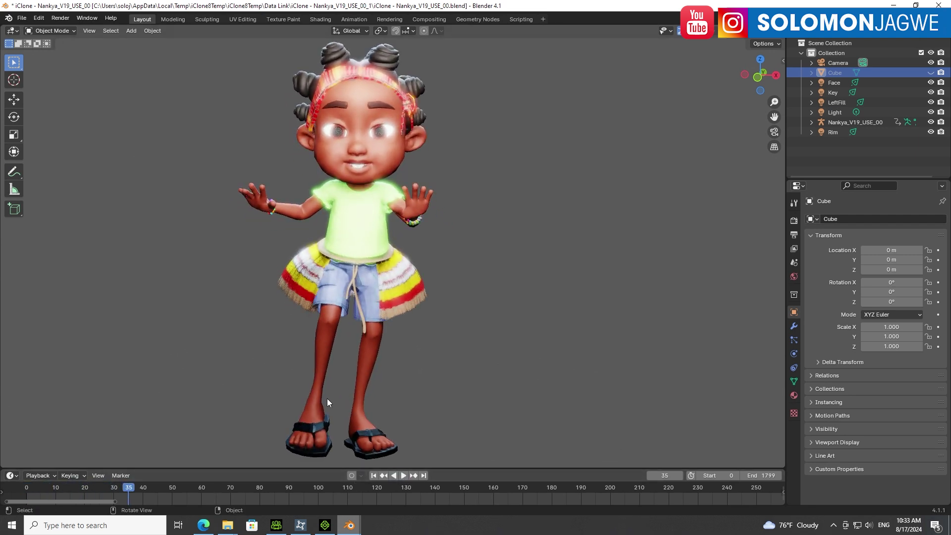
pyautogui.click(52, 476)
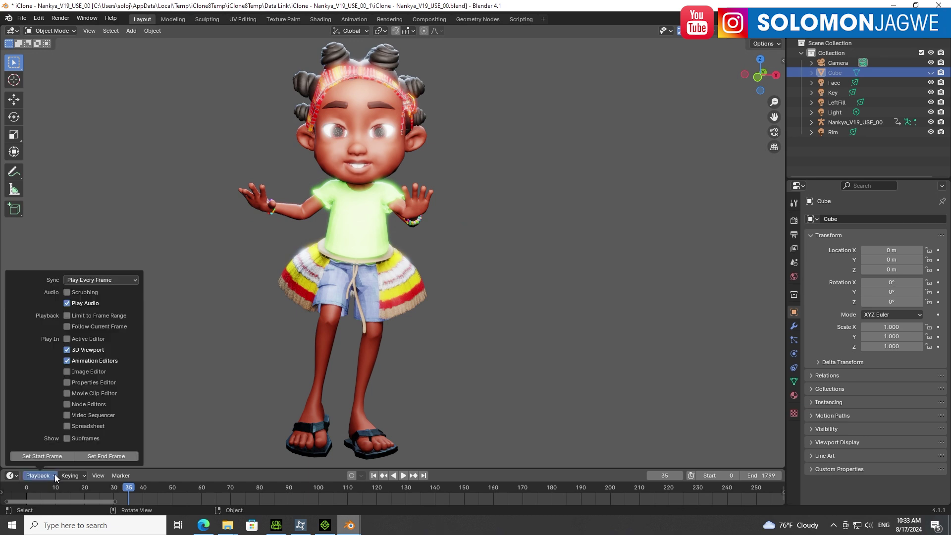
pyautogui.click(113, 281)
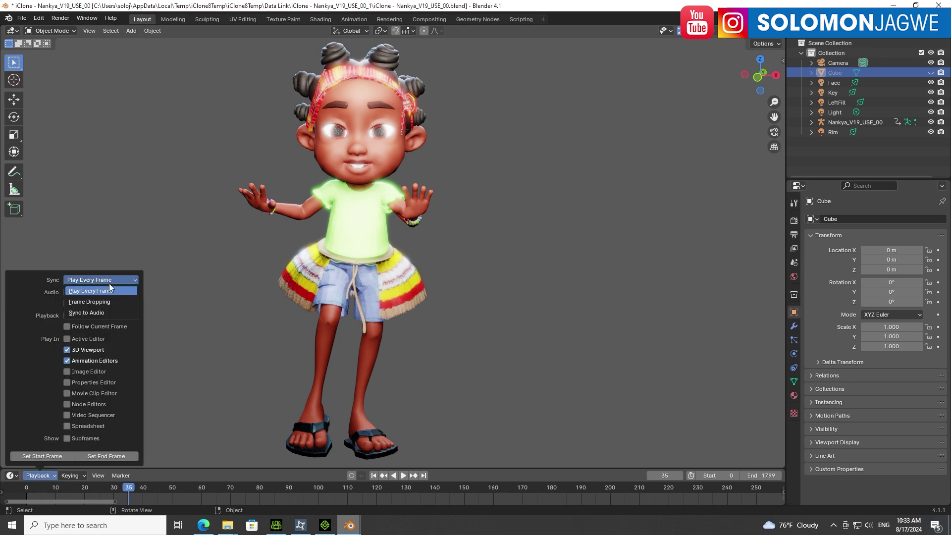
pyautogui.click(97, 302)
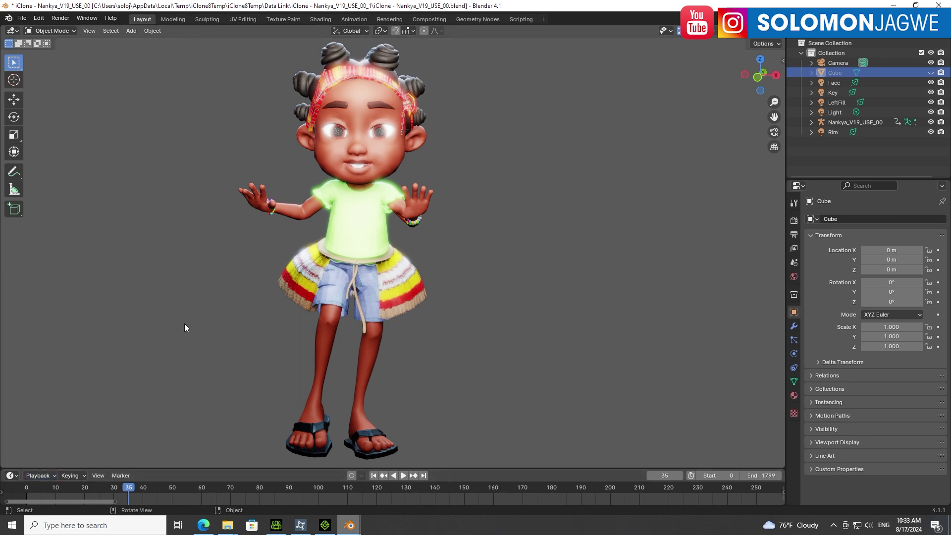
# Play the animation, check iClone, and pause Blender at frame 585.
pyautogui.click(404, 475)
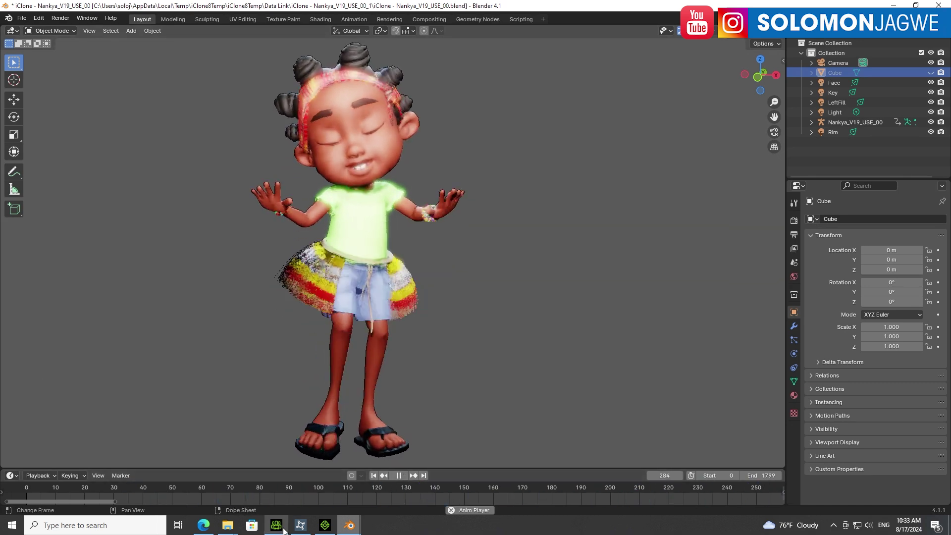
pyautogui.hotkey('alt', 'Tab')
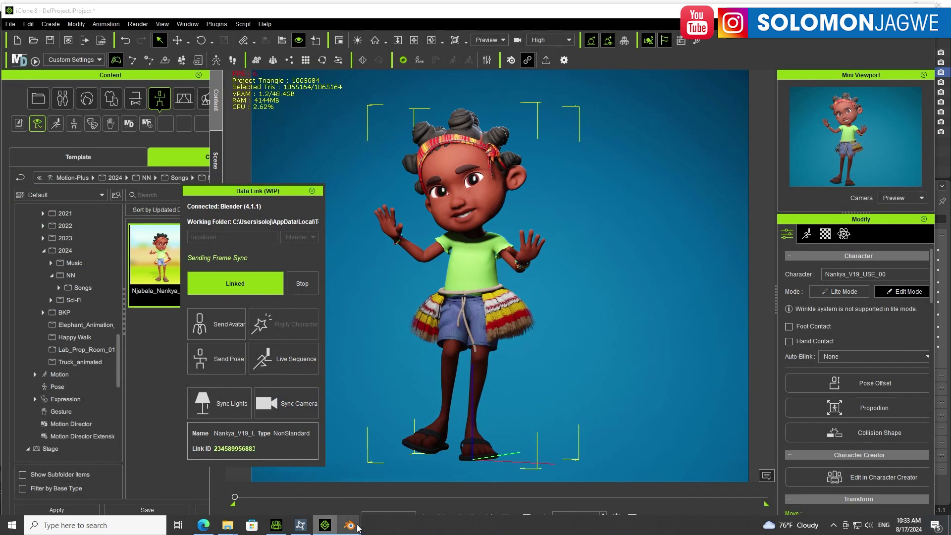
pyautogui.click(387, 478)
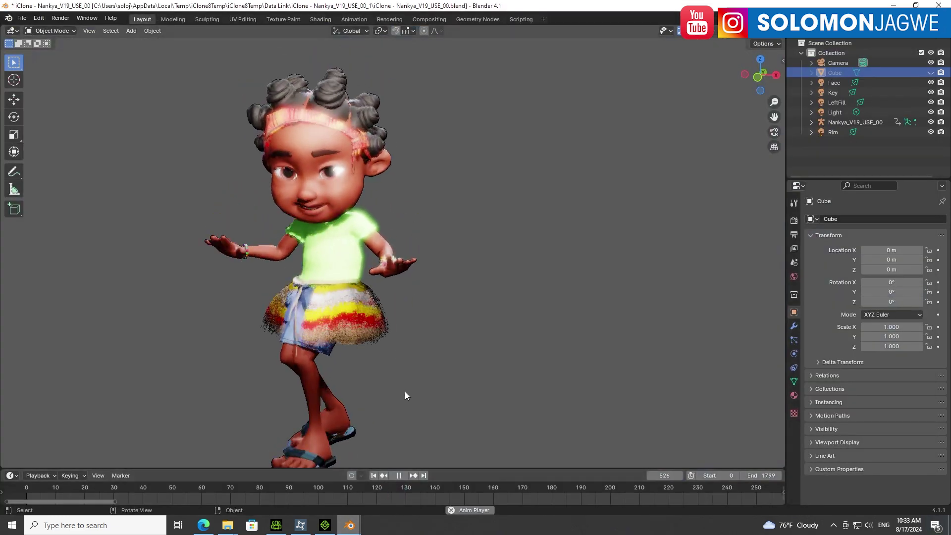
pyautogui.click(398, 475)
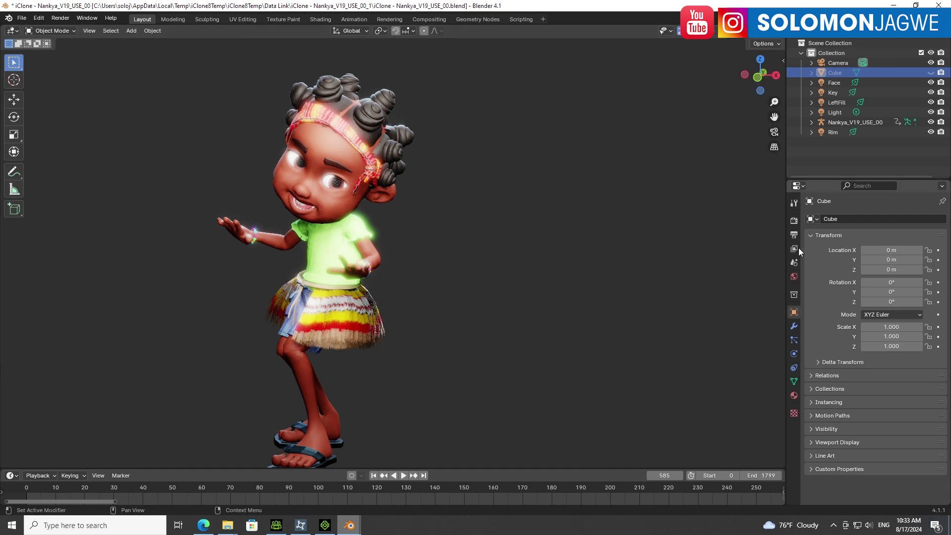
# Change the render engine from EEVEE to Cycles in Render Properties.
pyautogui.click(794, 222)
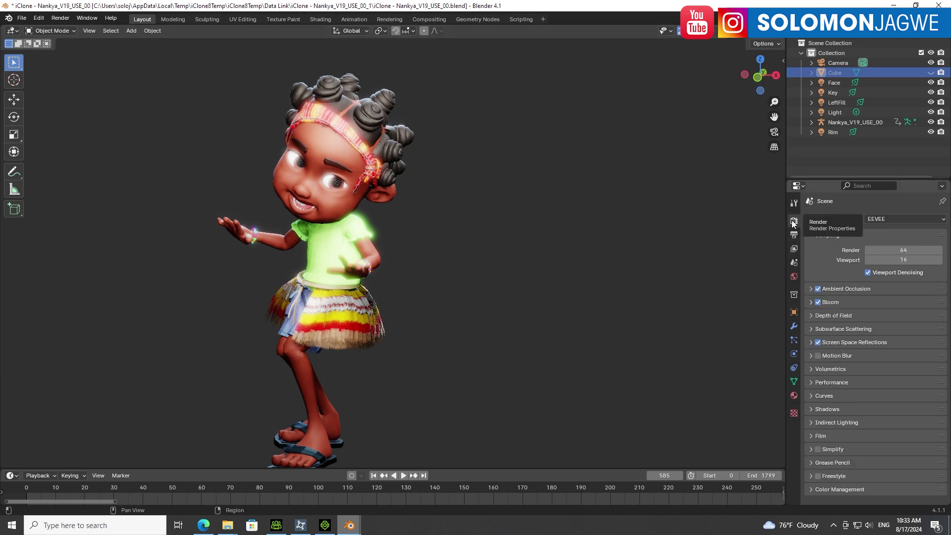
pyautogui.click(887, 222)
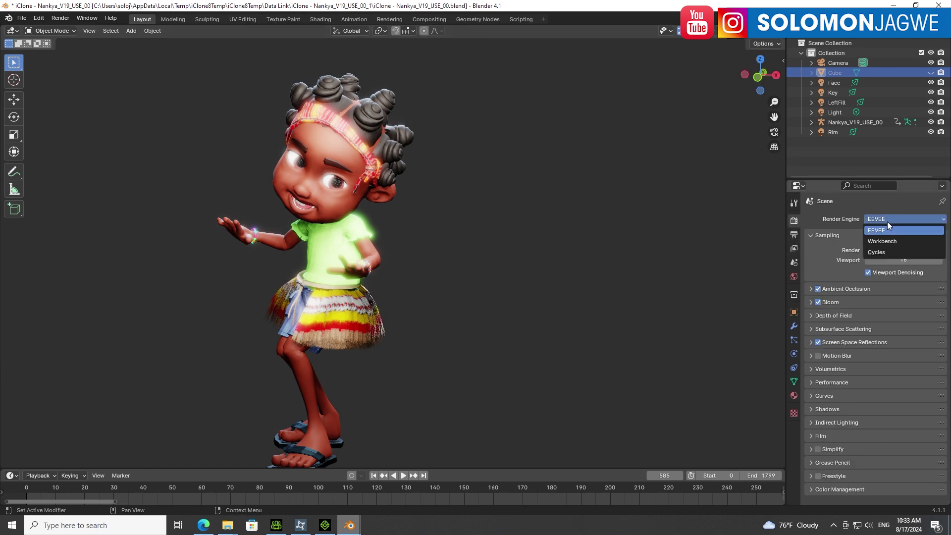
pyautogui.click(884, 252)
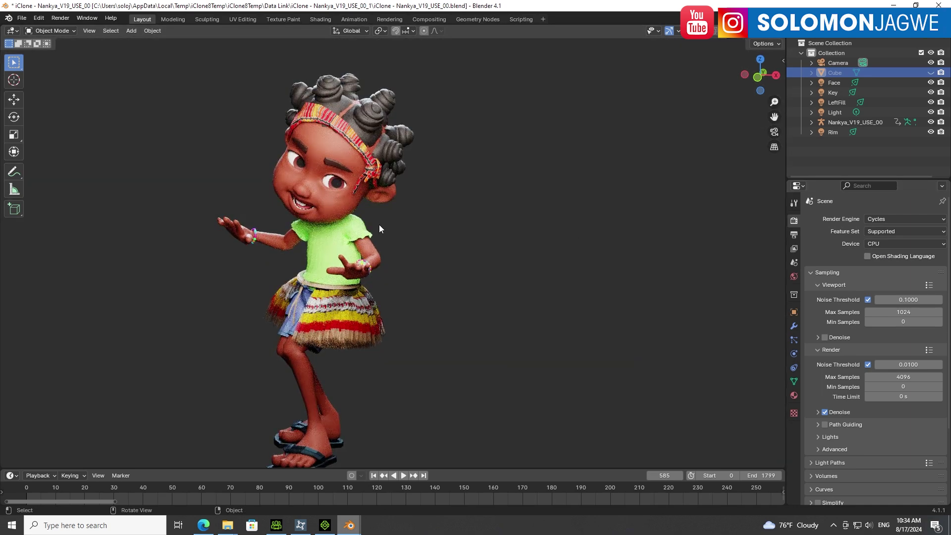
# Pan, zoom and orbit around Nankya to inspect the Cycles preview.
pyautogui.keyDown('shift'); pyautogui.moveTo(457, 222); pyautogui.dragTo(526, 228, button='middle'); pyautogui.keyUp('shift')
pyautogui.scroll(5, 463, 249)
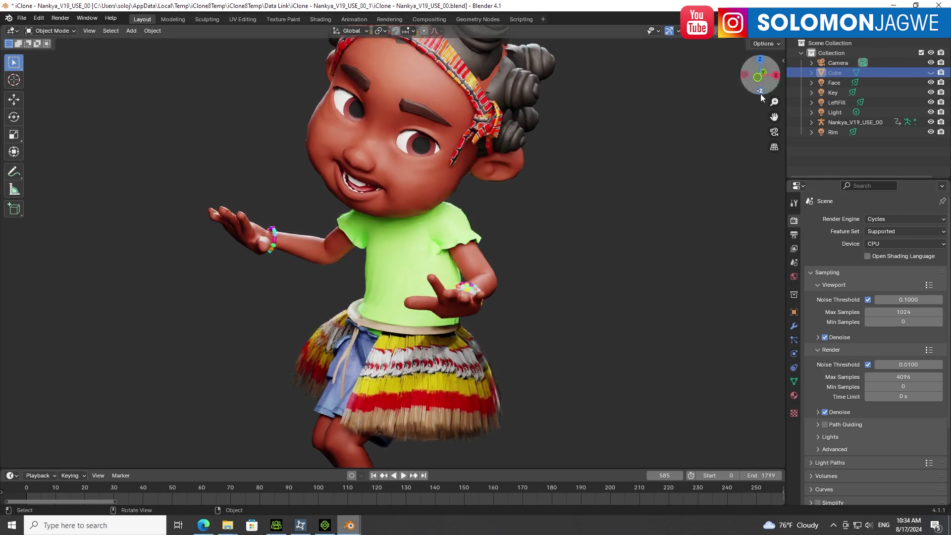
pyautogui.moveTo(768, 89); pyautogui.dragTo(694, 198)
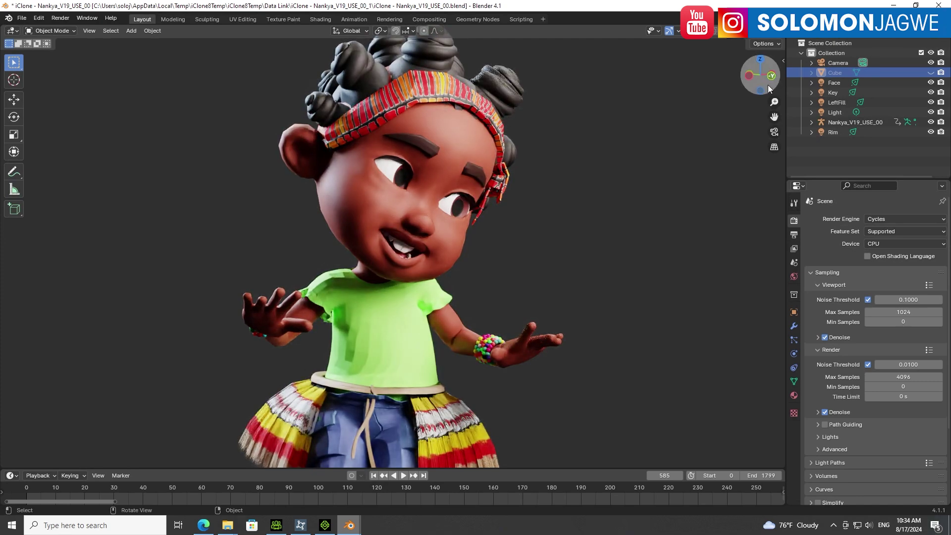
pyautogui.moveTo(768, 86); pyautogui.dragTo(736, 86)
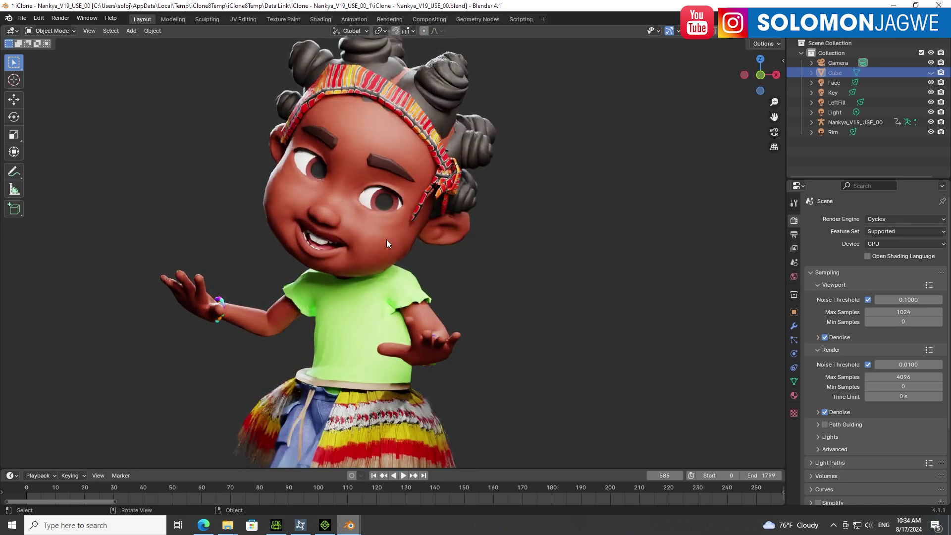
pyautogui.scroll(-3, 387, 237)
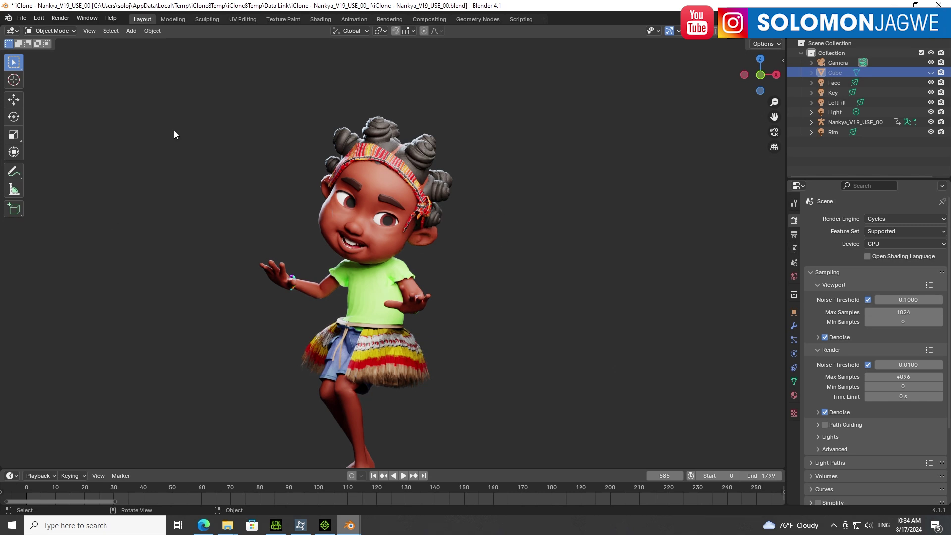
# Set PNG output to 16-bit colour depth and 0% compression, then deselect the Cube.
pyautogui.click(63, 19)
pyautogui.click(795, 234)
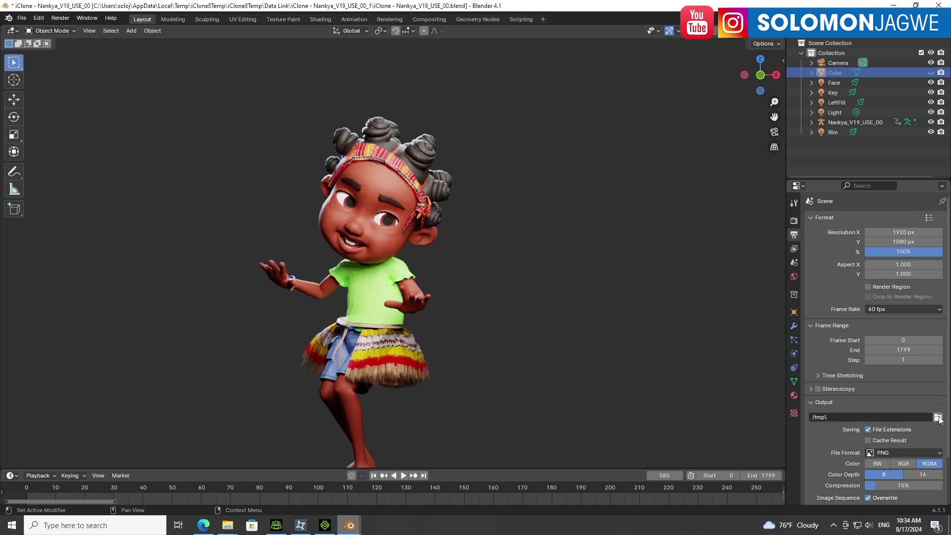
pyautogui.scroll(-2, 927, 436)
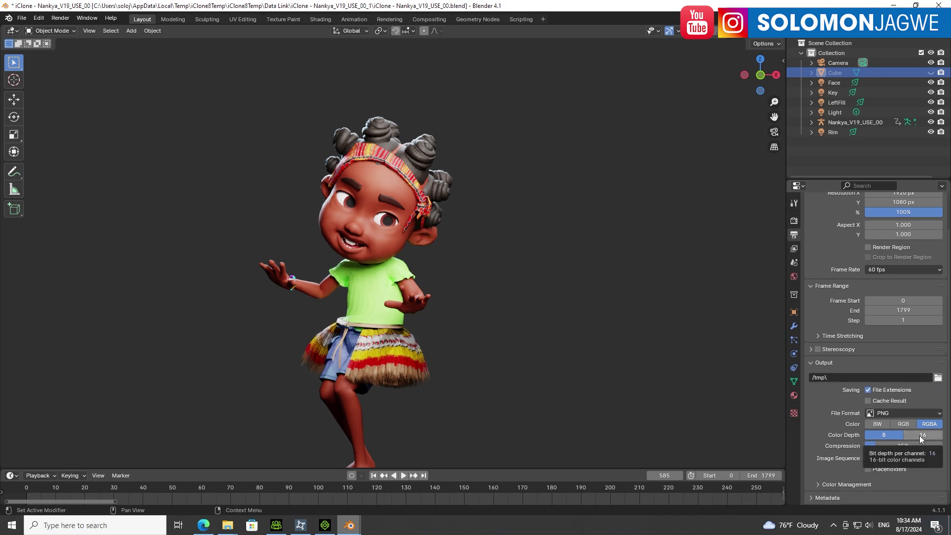
pyautogui.click(923, 436)
pyautogui.moveTo(875, 448); pyautogui.dragTo(858, 446)
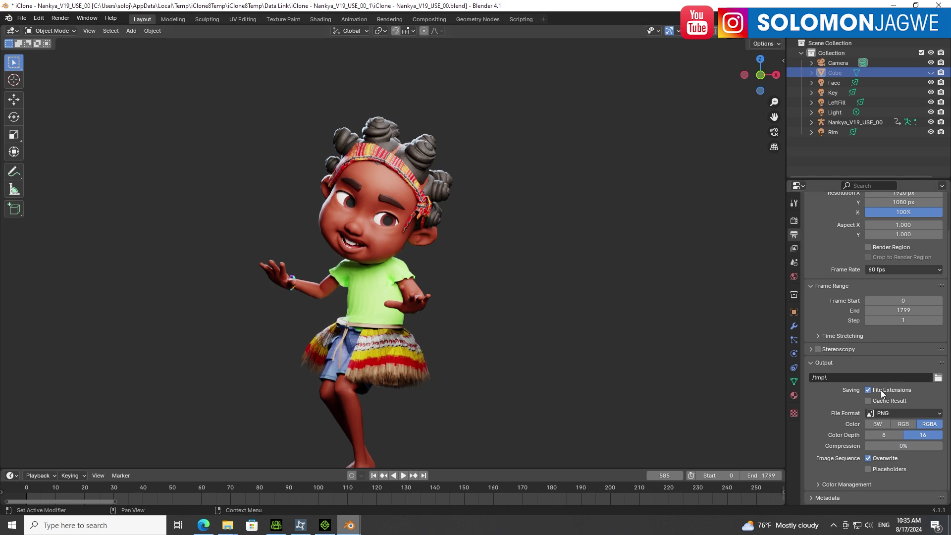
pyautogui.click(63, 20)
pyautogui.click(382, 245)
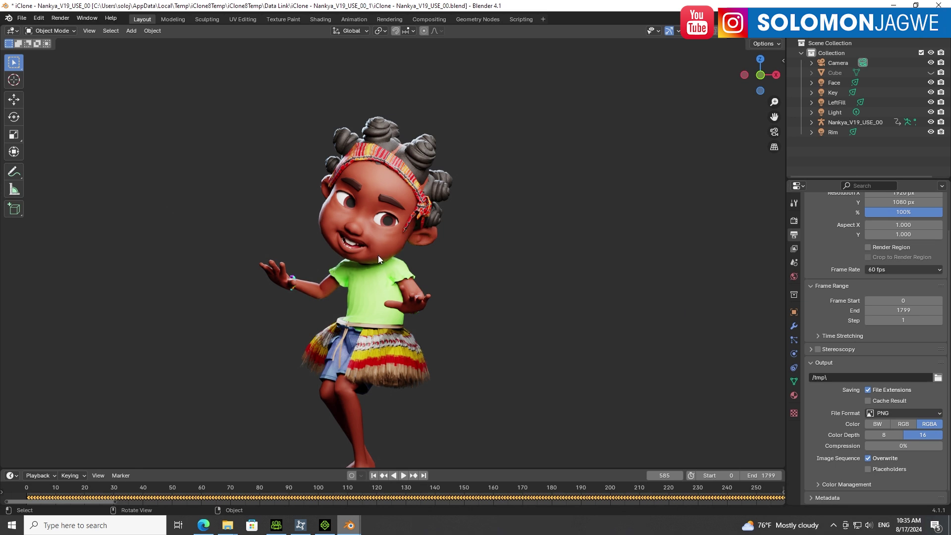
# Uncheck Shadow under Nankya_Body's Ray Visibility settings.
pyautogui.scroll(4, 378, 239)
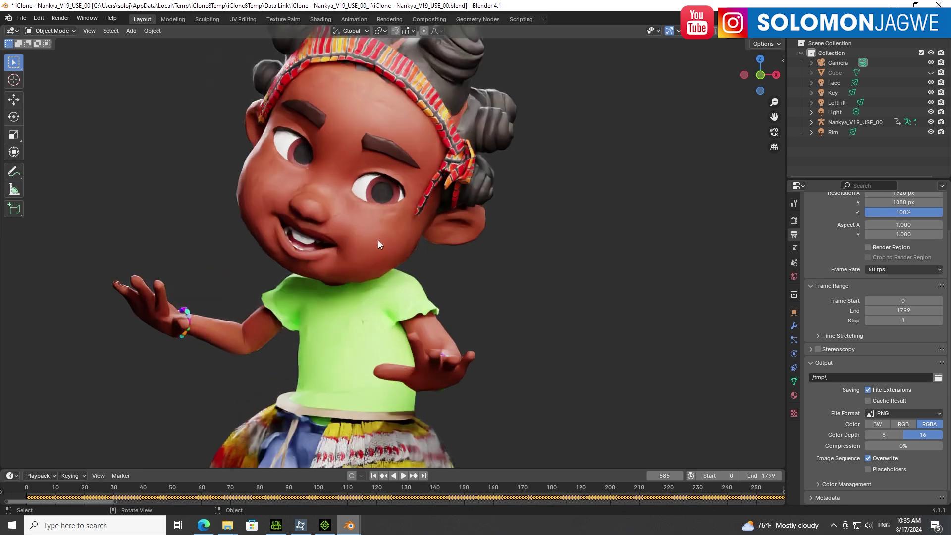
pyautogui.click(794, 313)
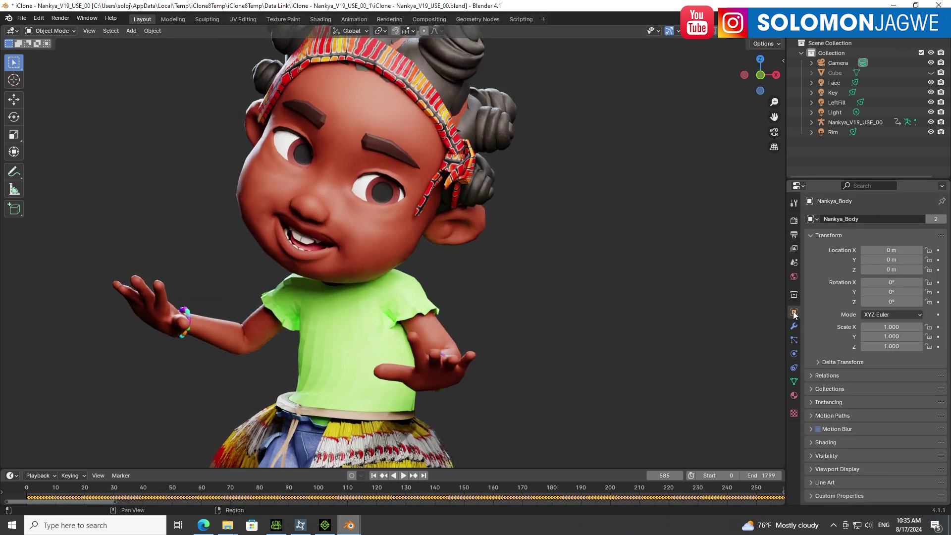
pyautogui.click(813, 456)
pyautogui.scroll(-5, 813, 458)
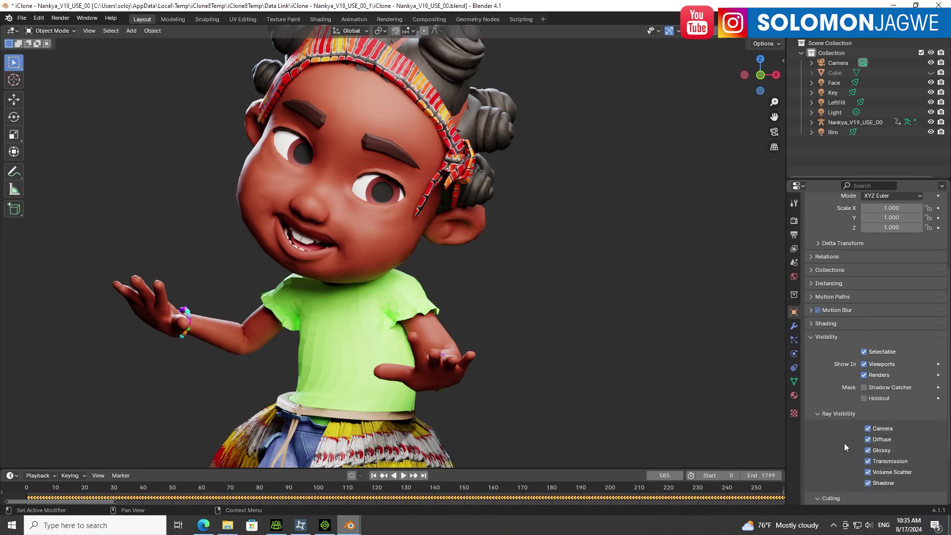
pyautogui.click(869, 483)
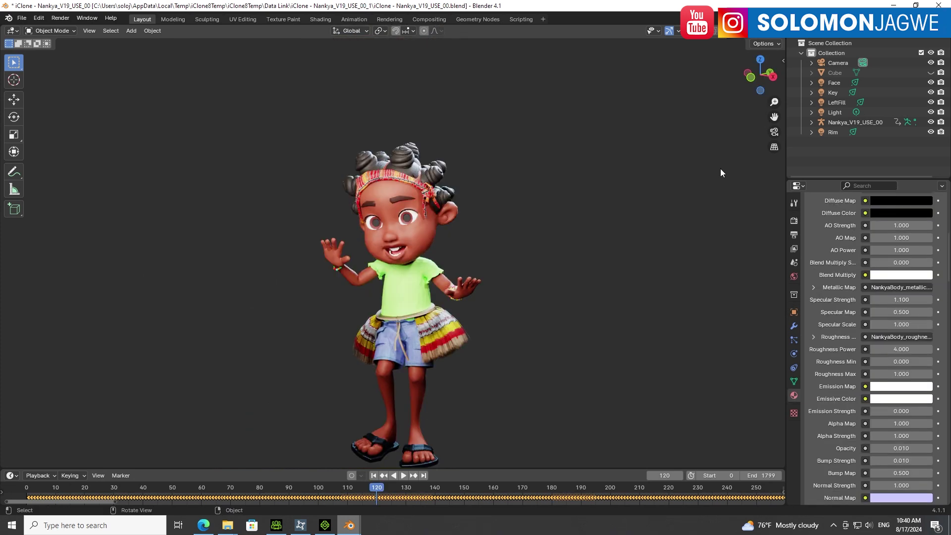
# Pan the view up and play the animation, stopping at frame 178.
pyautogui.moveTo(774, 116); pyautogui.dragTo(767, 60)
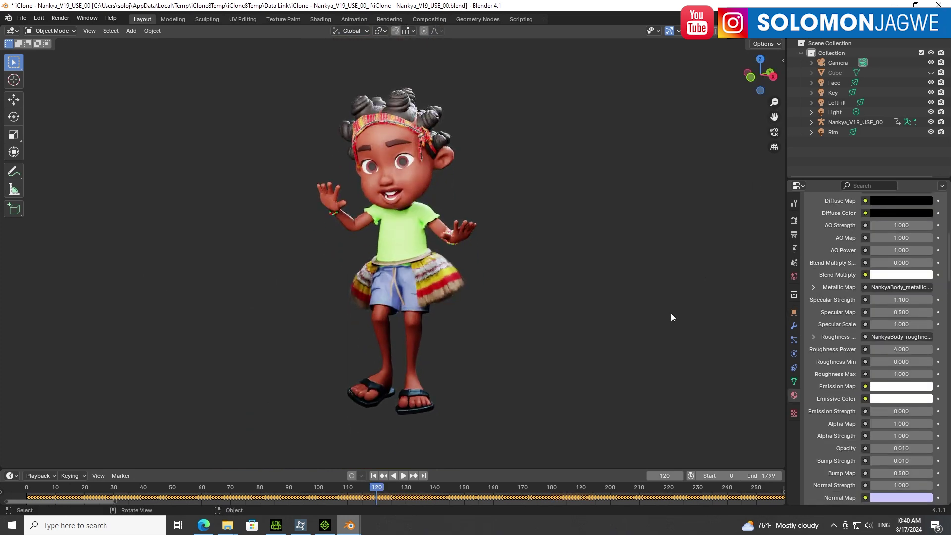
pyautogui.press('space')
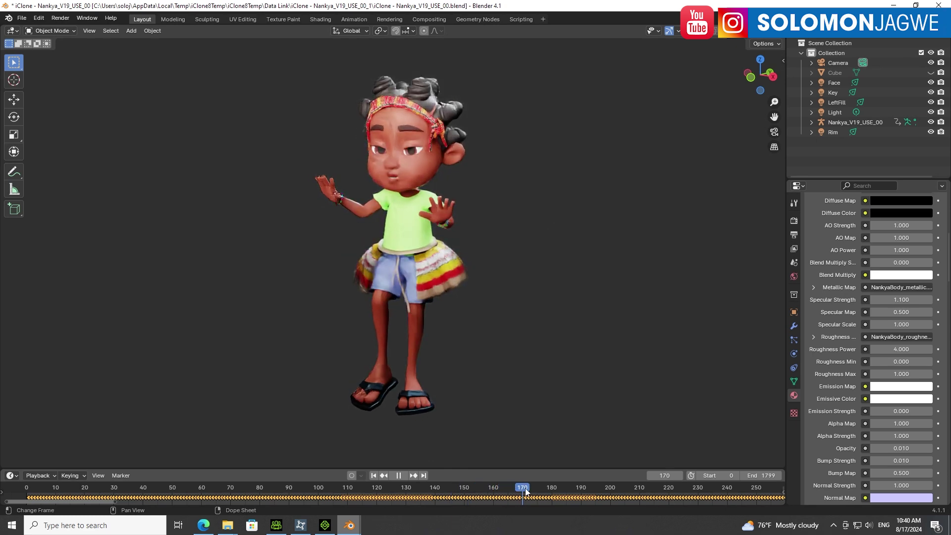
pyautogui.press('space')
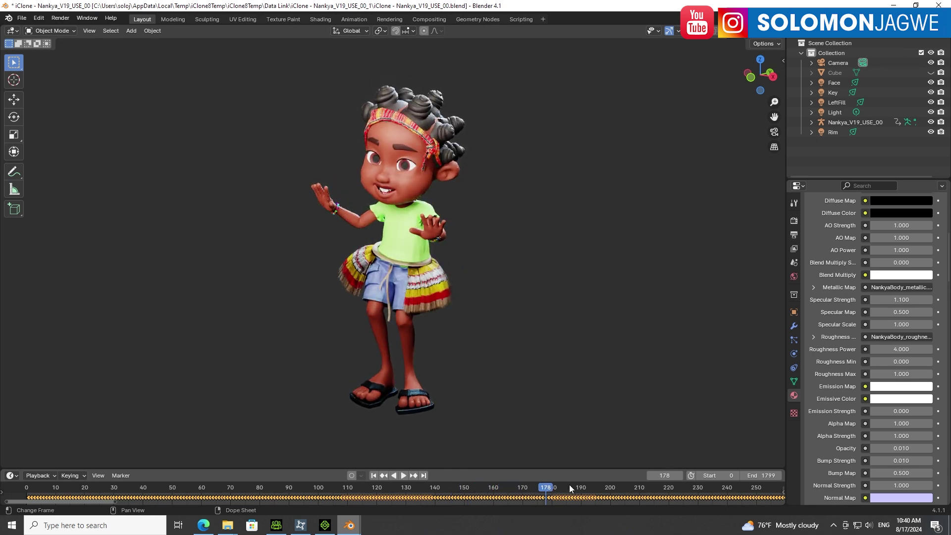
# In Character Creator 4, select Nankya, orbit and frame her full-body, then return to iClone 8.
pyautogui.click(278, 528)
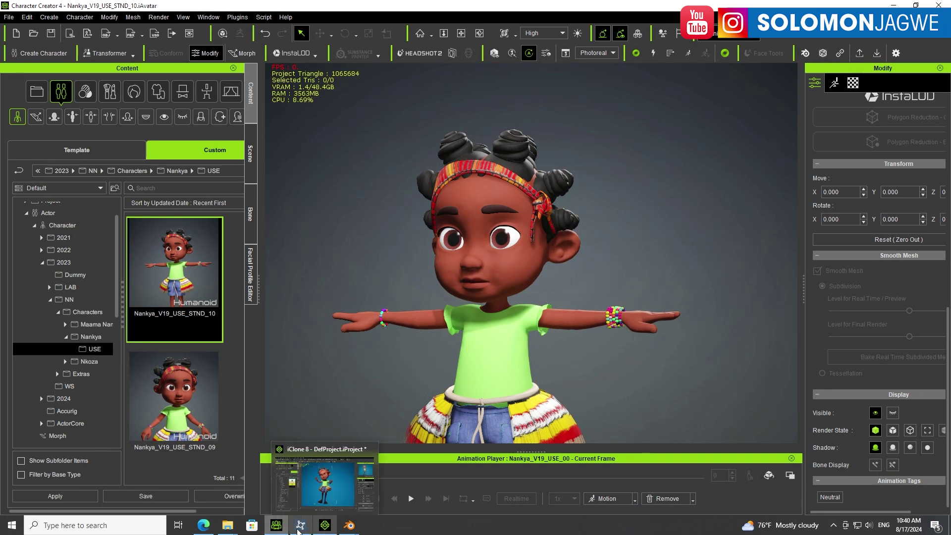
pyautogui.click(533, 268)
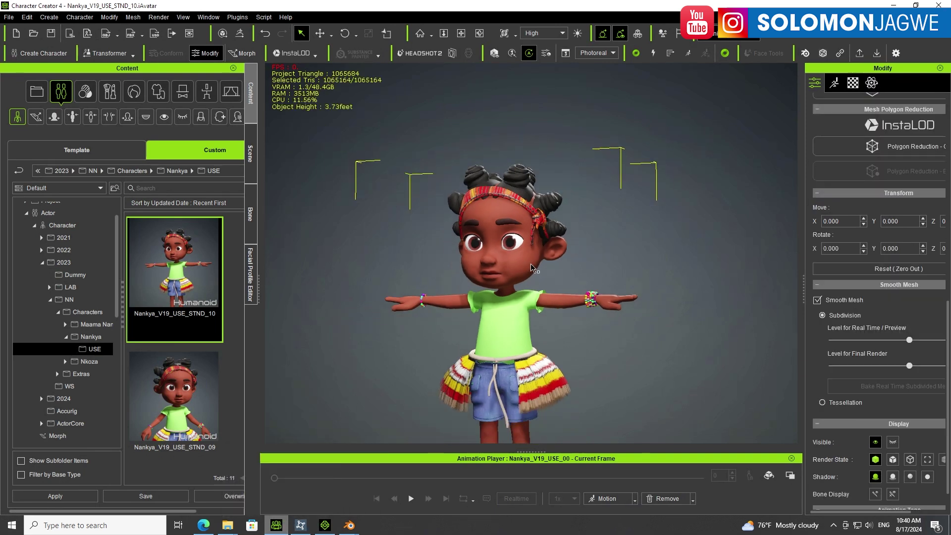
pyautogui.scroll(-2, 548, 283)
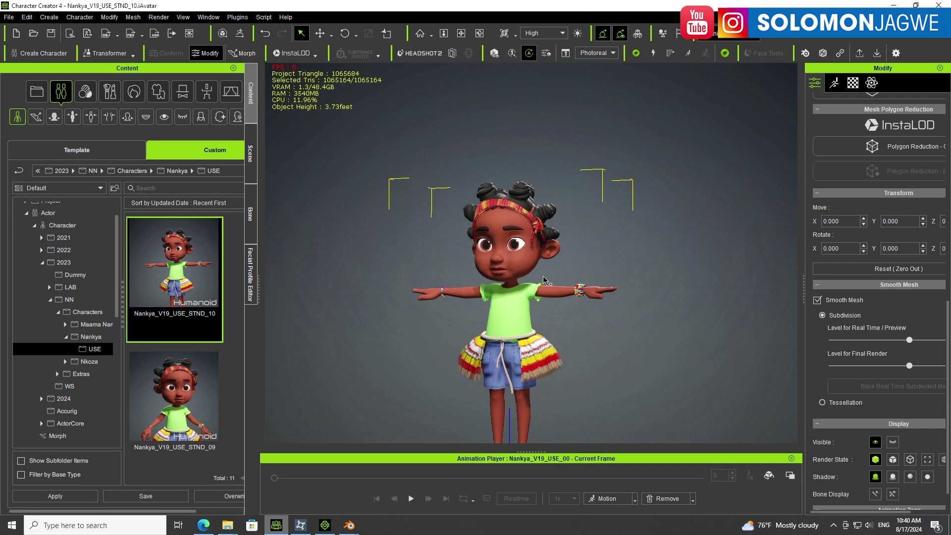
pyautogui.moveTo(550, 270); pyautogui.dragTo(178, 246, button='right')
pyautogui.press('f')
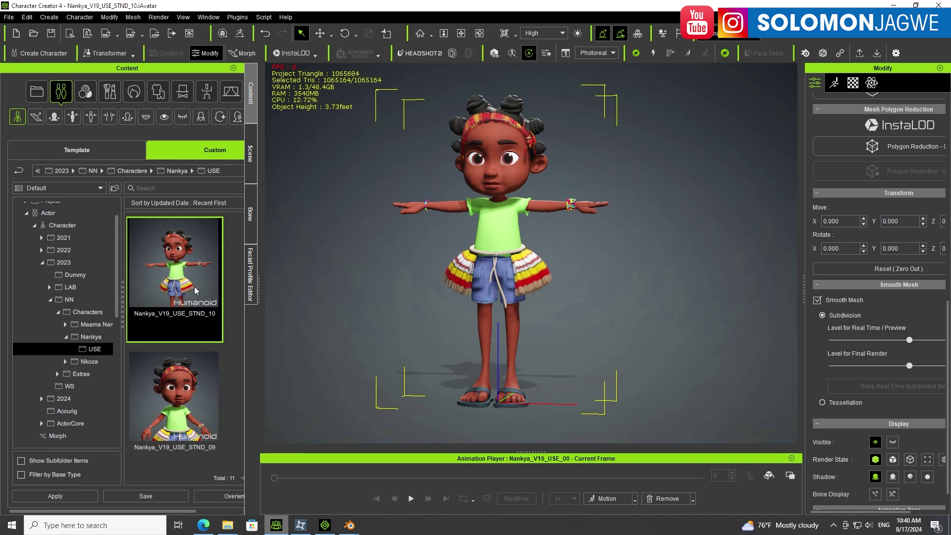
pyautogui.click(326, 527)
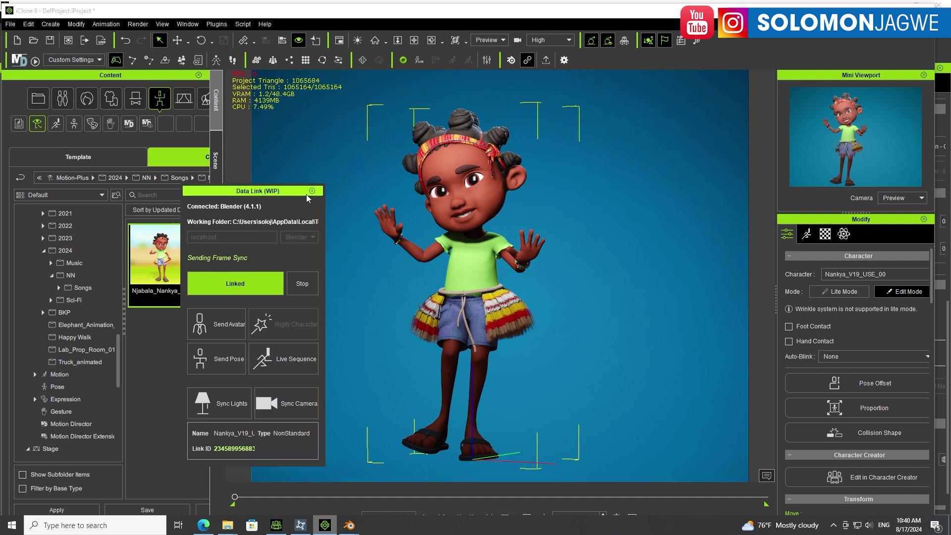
pyautogui.click(510, 60)
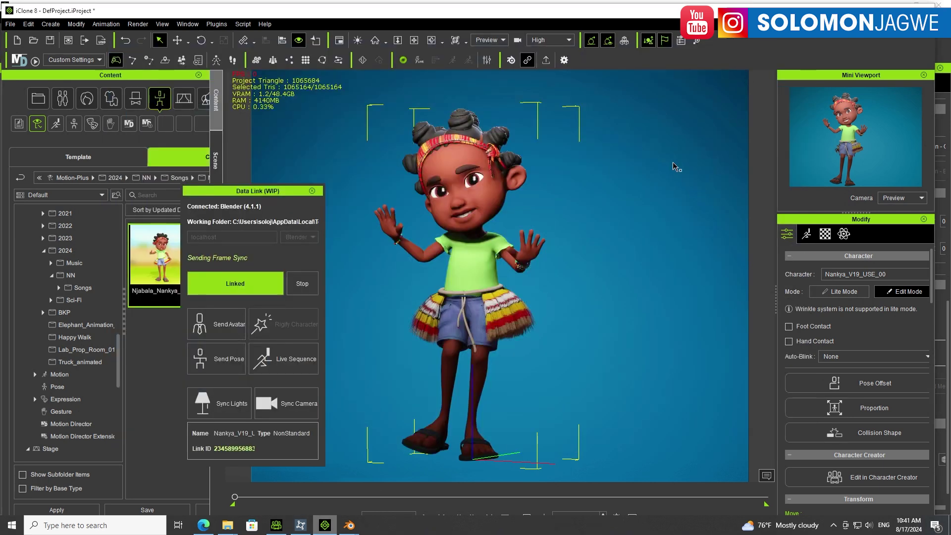
pyautogui.click(767, 46)
pyautogui.moveTo(362, 519)
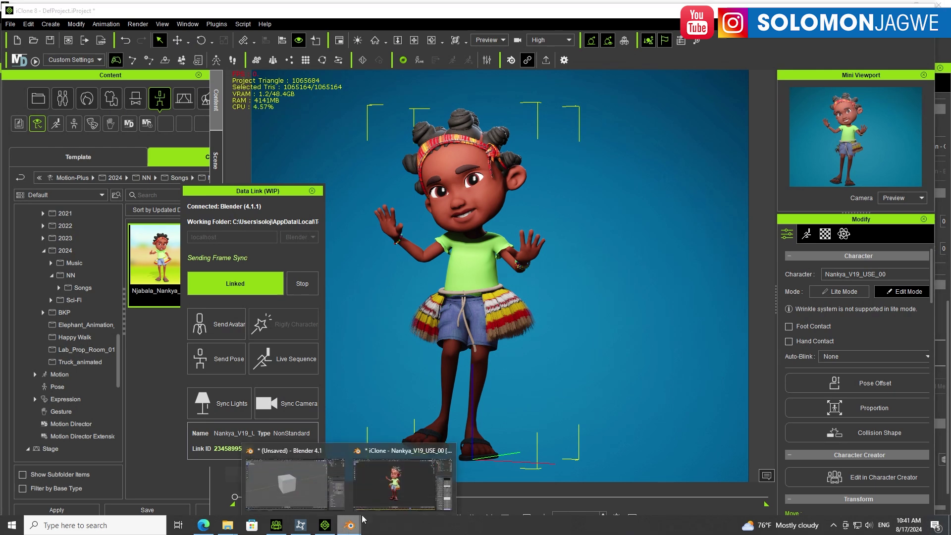
# Return to Blender's Nankya scene and orbit the view toward her side.
pyautogui.click(404, 481)
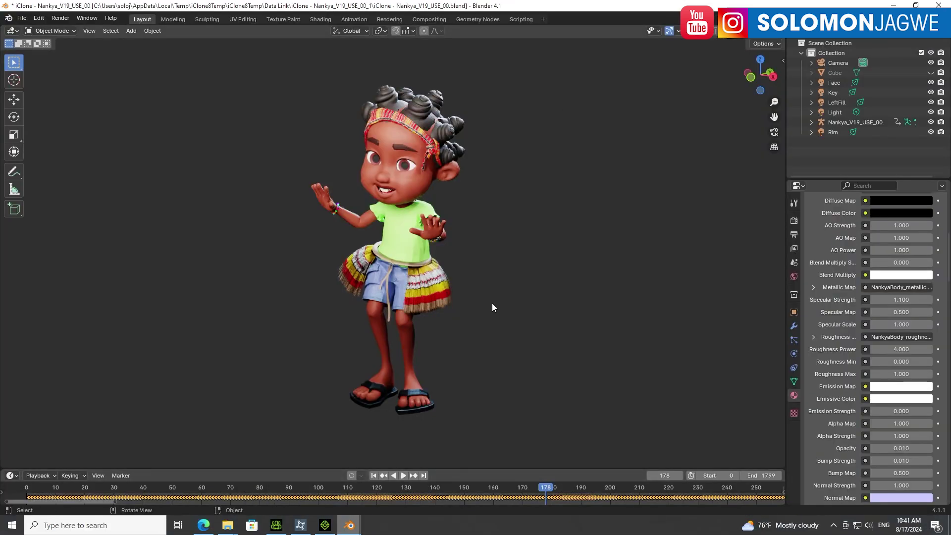
pyautogui.moveTo(769, 89)
pyautogui.mouseDown()
pyautogui.moveTo(832, 93)
pyautogui.moveTo(773, 90)
pyautogui.mouseUp()
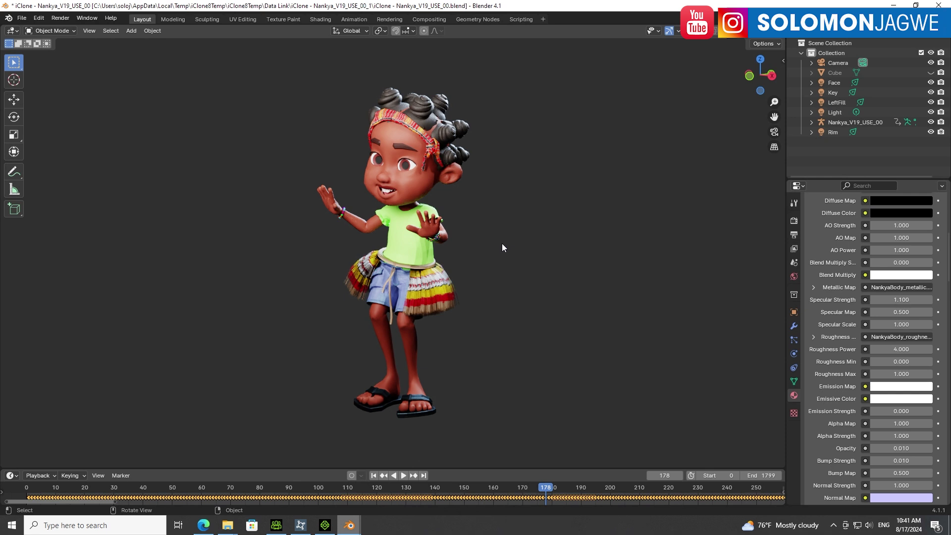
pyautogui.moveTo(770, 85)
pyautogui.mouseDown()
pyautogui.moveTo(802, 88)
pyautogui.moveTo(774, 88)
pyautogui.mouseUp()
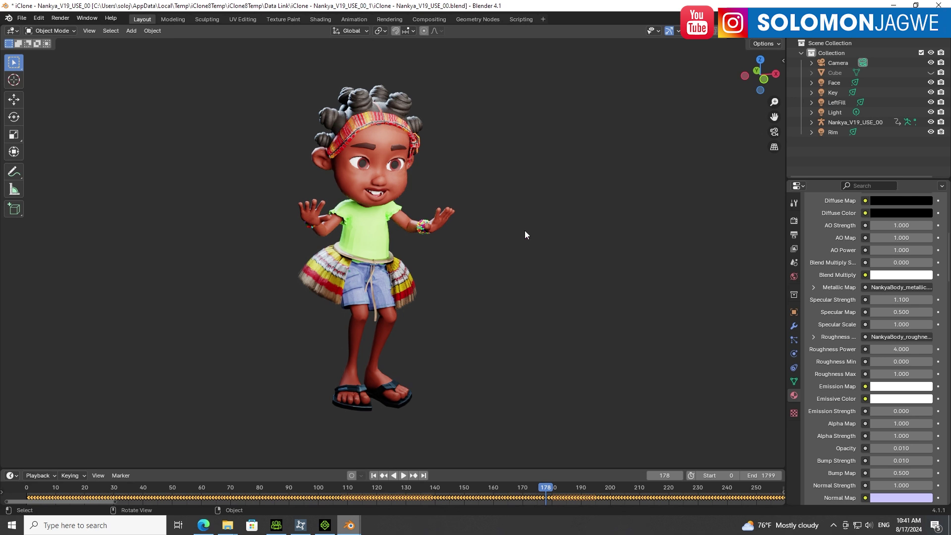
# Select LeftFill, show overlays, and rotate it about Z to -18.8°.
pyautogui.click(842, 103)
pyautogui.hotkey('shift', 'alt', 'z')
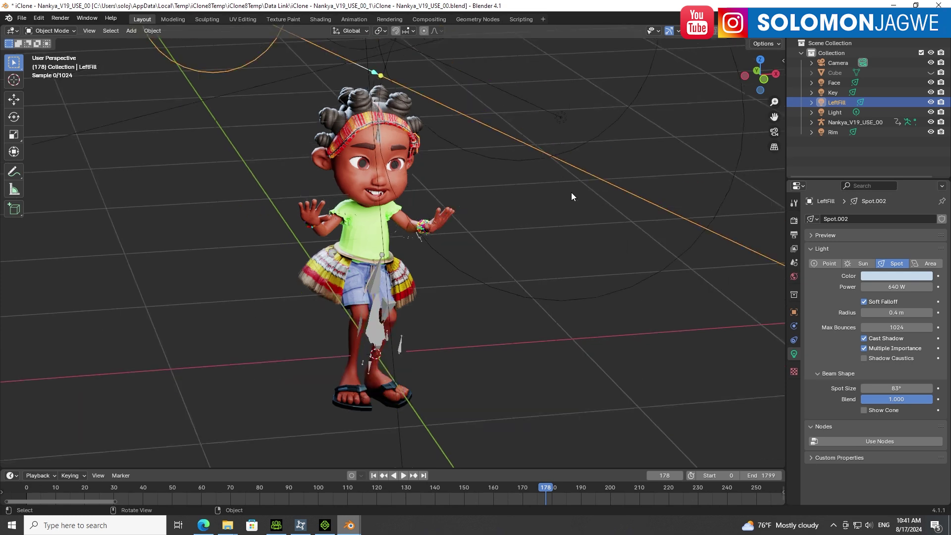
pyautogui.scroll(-4, 571, 192)
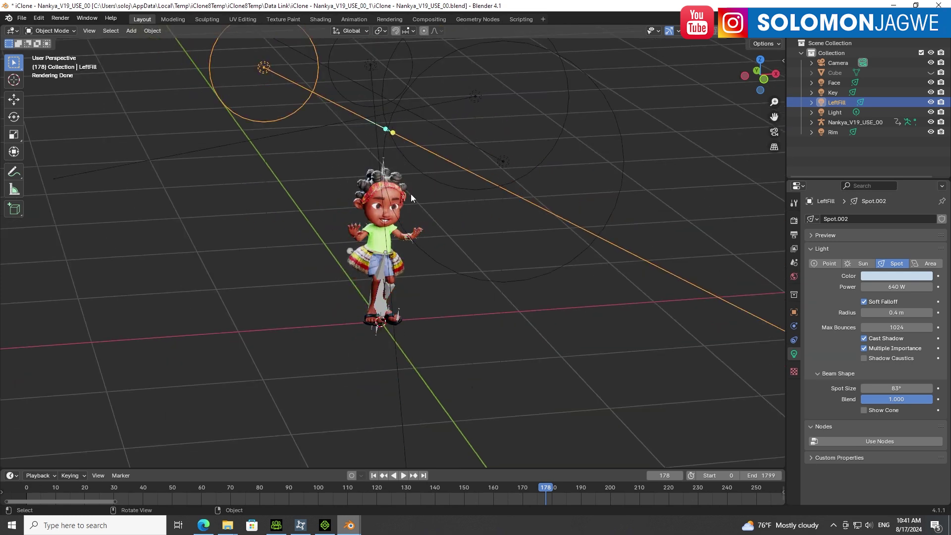
pyautogui.click(14, 117)
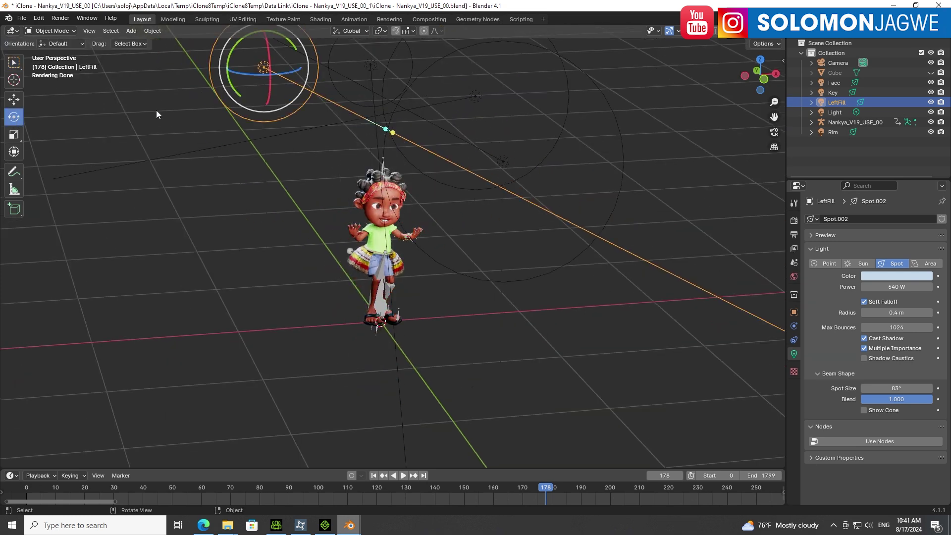
pyautogui.moveTo(265, 75); pyautogui.dragTo(289, 82)
# Hide the overlays again and orbit to Nankya's other side.
pyautogui.scroll(5, 373, 236)
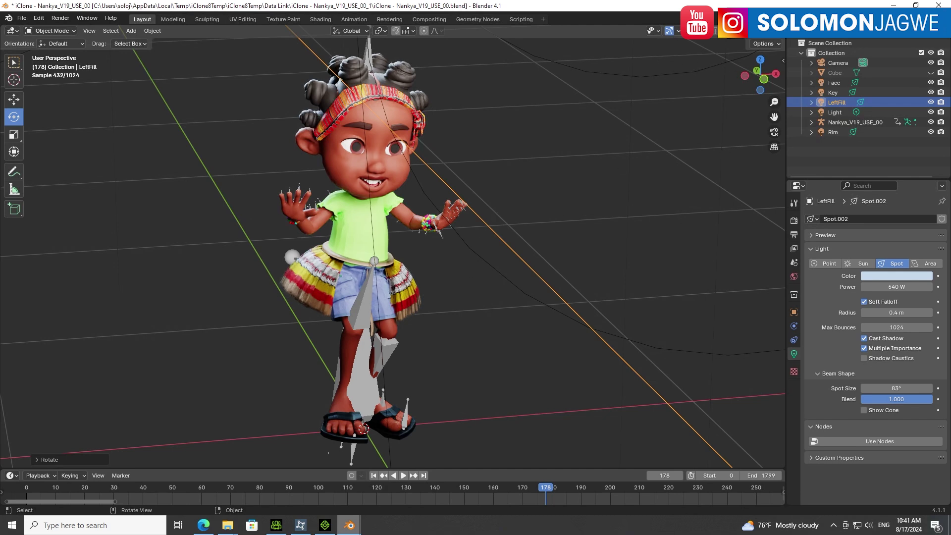
pyautogui.click(691, 31)
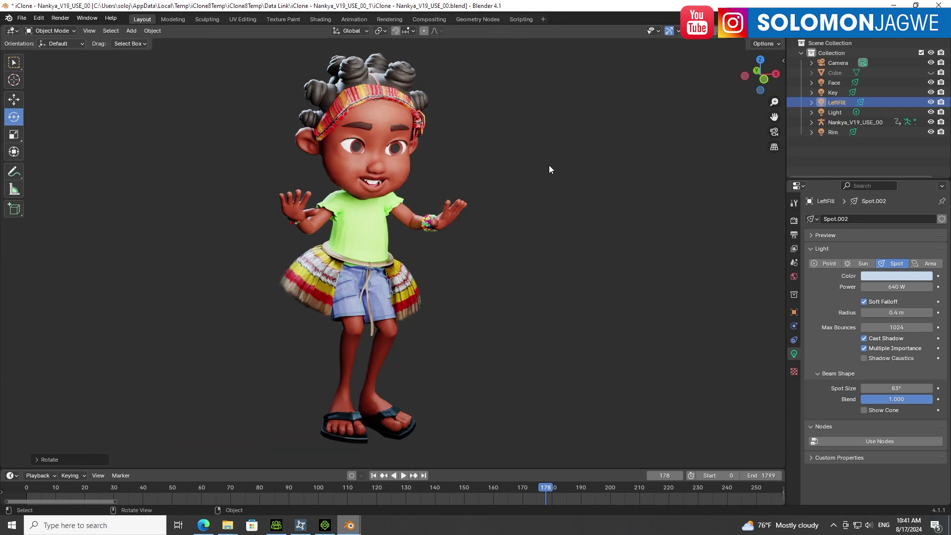
pyautogui.moveTo(768, 85); pyautogui.dragTo(682, 194)
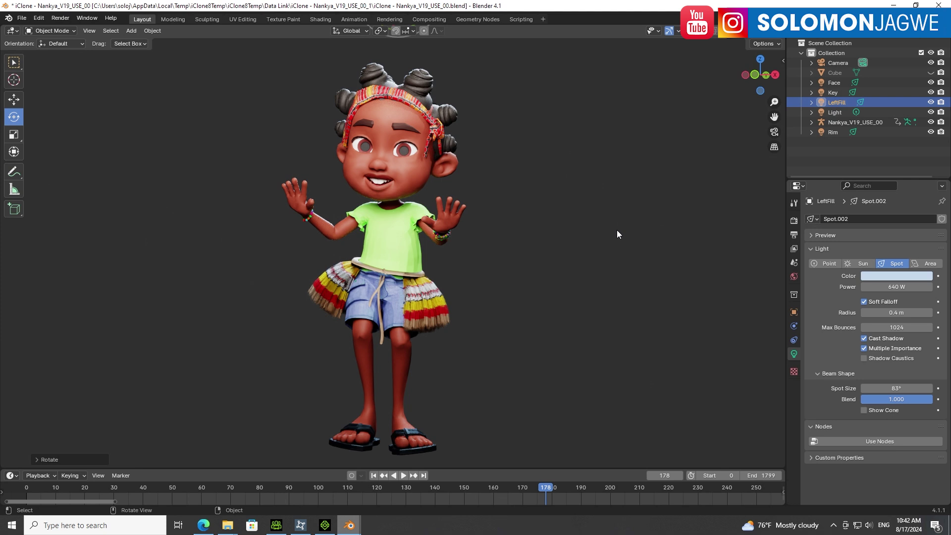
pyautogui.click(277, 527)
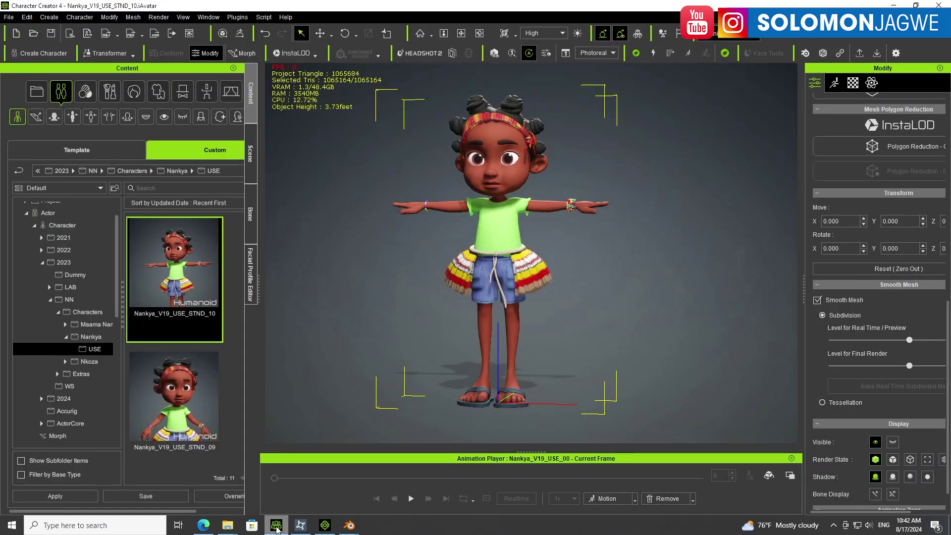
pyautogui.moveTo(349, 526)
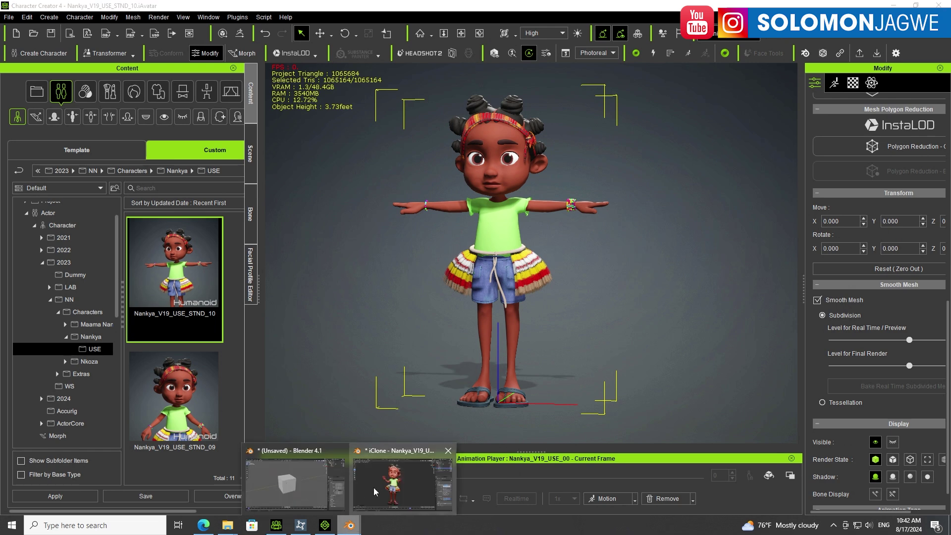
pyautogui.click(390, 482)
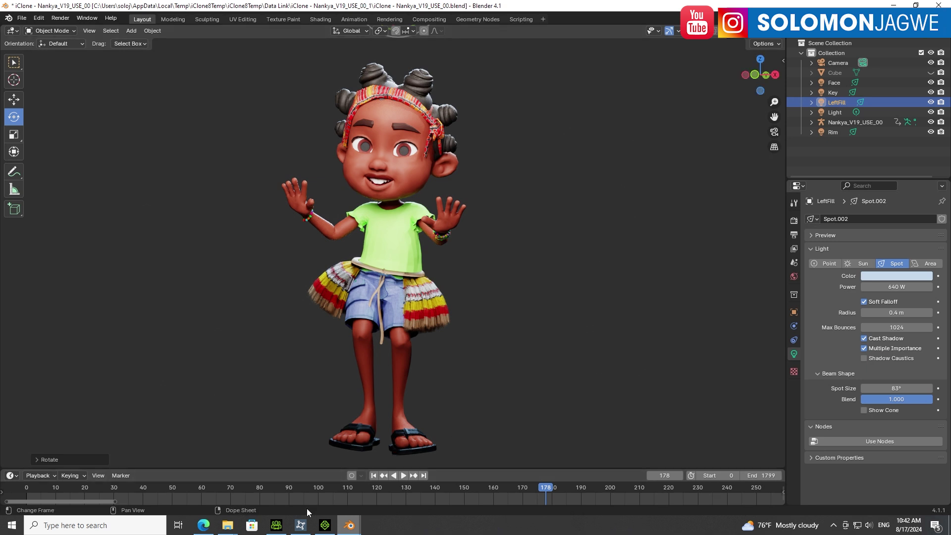
# Bring iClone 8 to the front maximized and play Nankya's dance animation while Data Link stays linked.
pyautogui.click(325, 527)
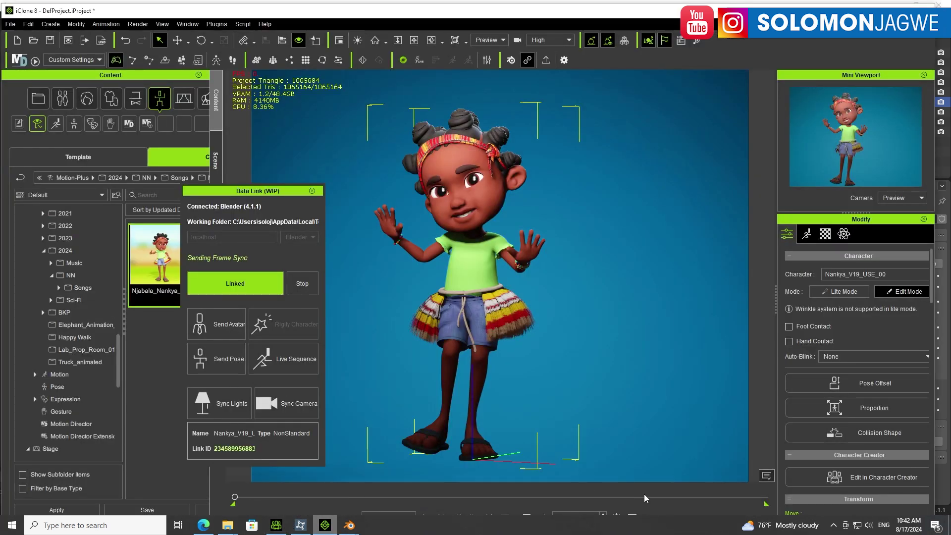
pyautogui.click(916, 5)
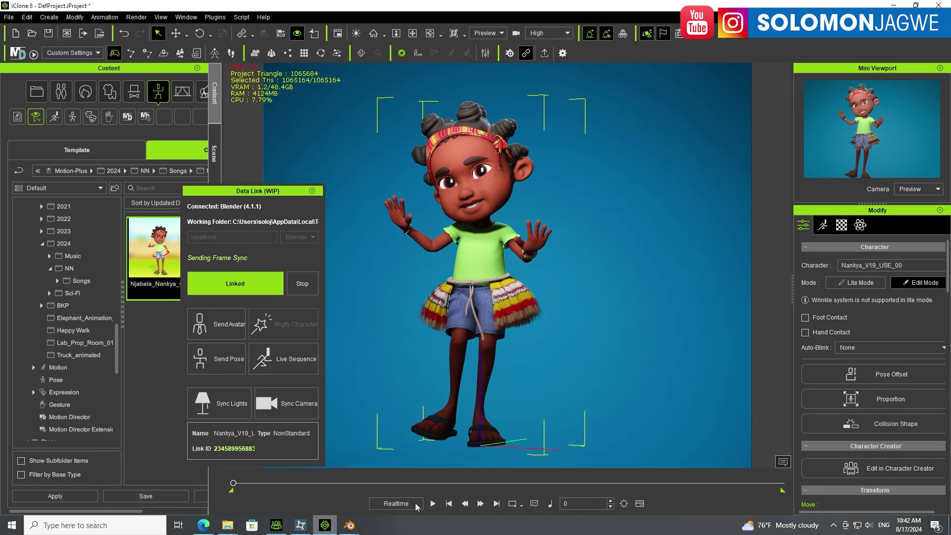
pyautogui.click(433, 503)
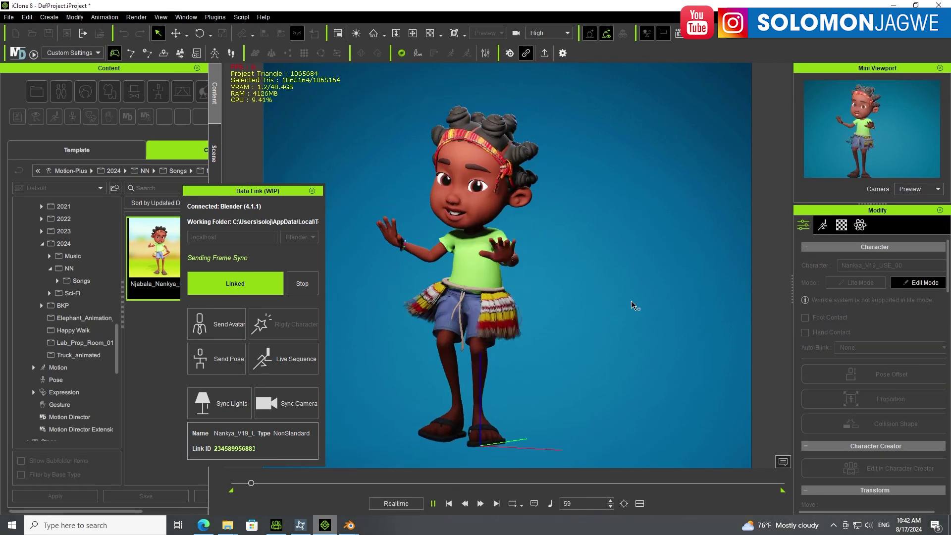